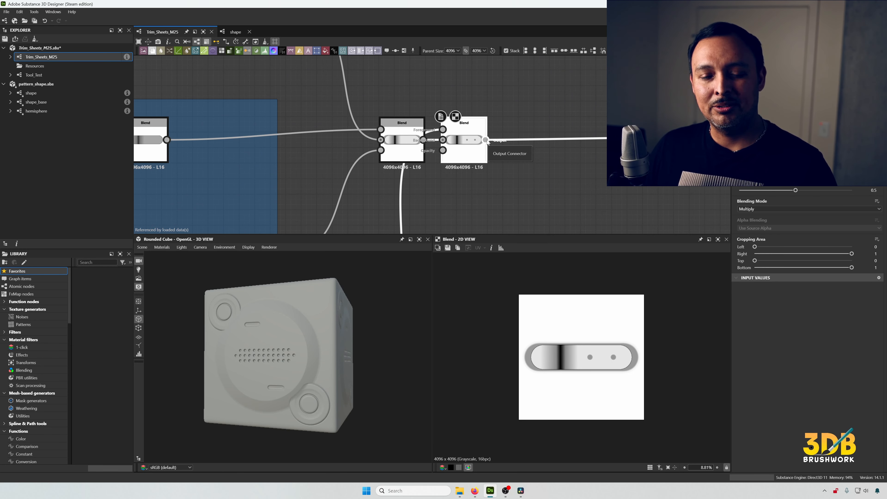
# - Examine the node groups across the Trim_Sheets_M25 graph
pyautogui.scroll(-8, 487, 141)
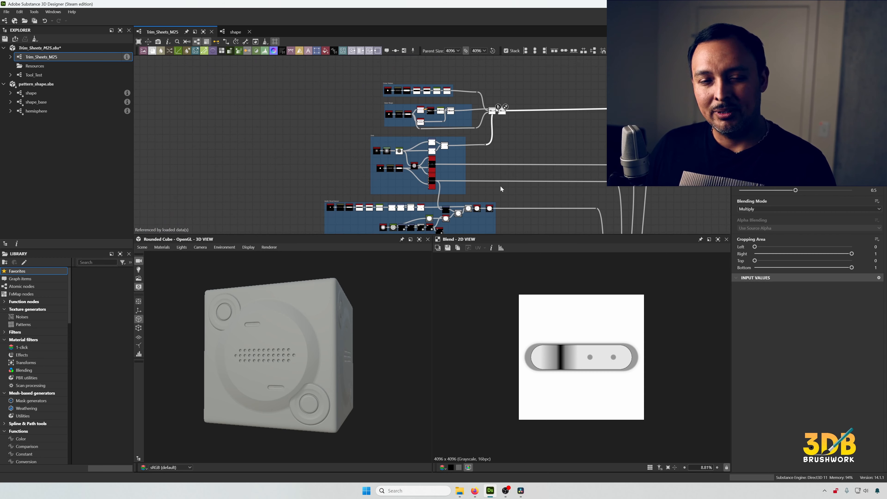
pyautogui.moveTo(501, 186); pyautogui.dragTo(500, 121, button='middle')
pyautogui.scroll(-2, 511, 151)
pyautogui.moveTo(519, 159); pyautogui.dragTo(531, 94, button='middle')
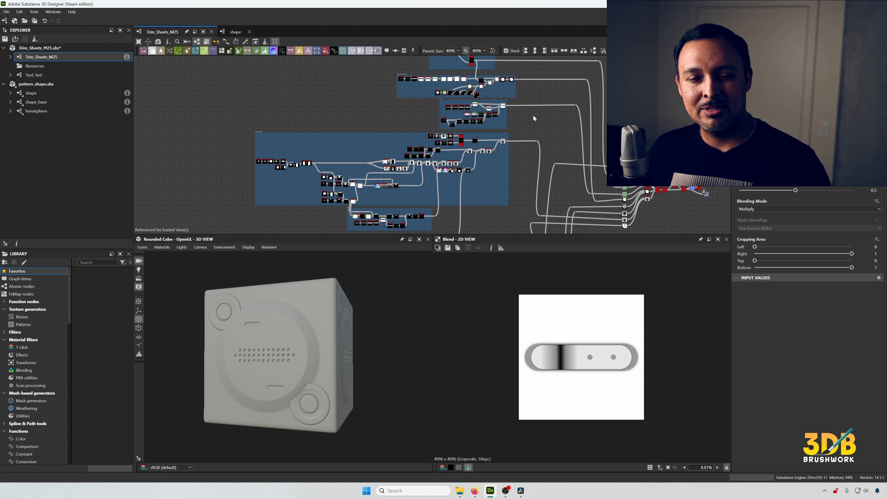
pyautogui.moveTo(537, 82); pyautogui.dragTo(530, 129, button='middle')
pyautogui.scroll(5, 529, 130)
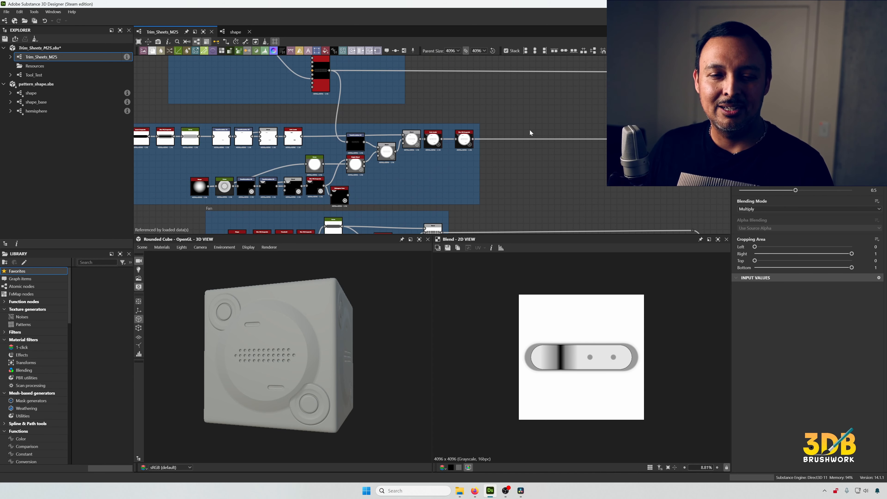
# - Open the Tool_Test graph and display the Trim Sheets instance node's outputs
pyautogui.click(53, 77)
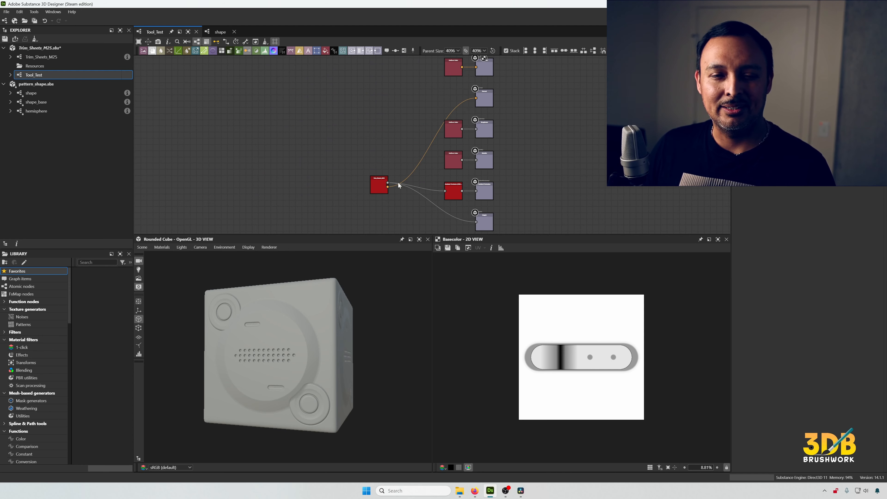
pyautogui.doubleClick(378, 182)
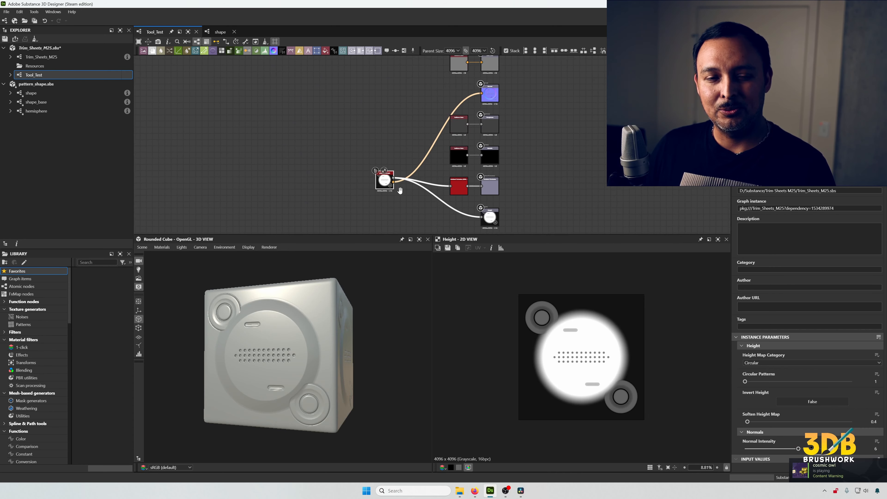
pyautogui.scroll(3, 405, 186)
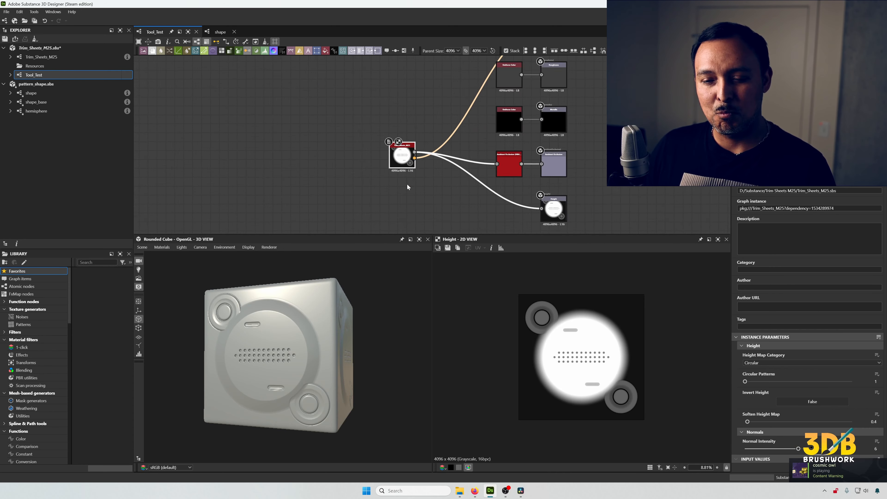
# - Choose Circular as the Height Map Category and raise the Circular Patterns value on the instance
pyautogui.click(801, 362)
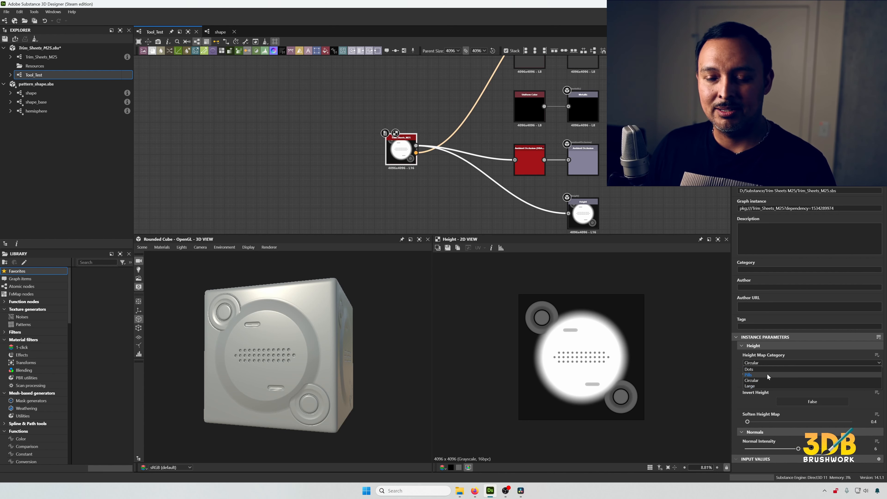
pyautogui.click(765, 379)
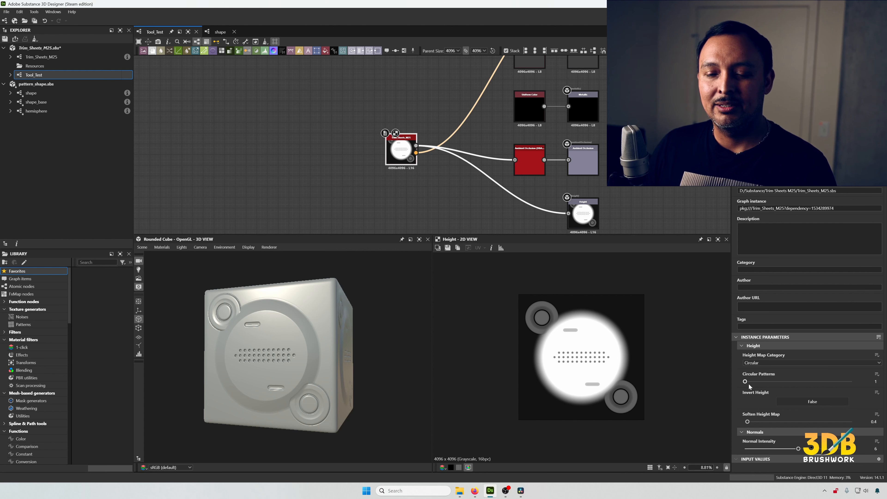
pyautogui.click(777, 382)
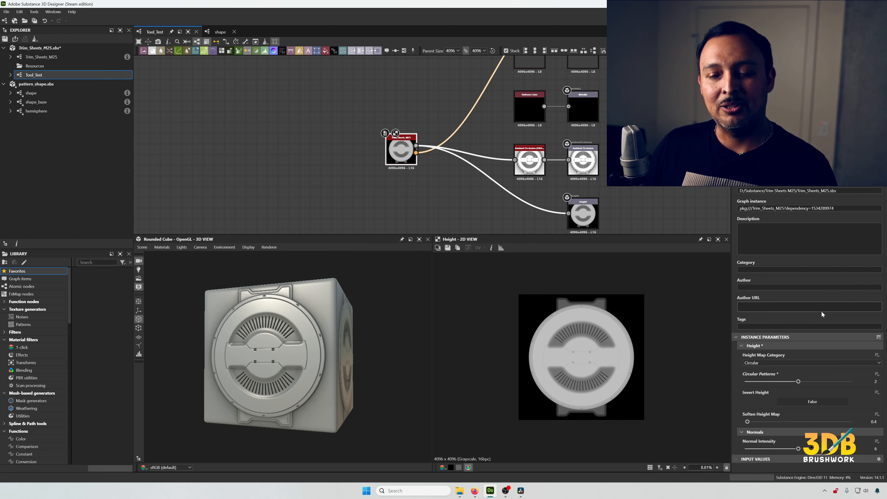
pyautogui.moveTo(799, 382); pyautogui.dragTo(846, 385)
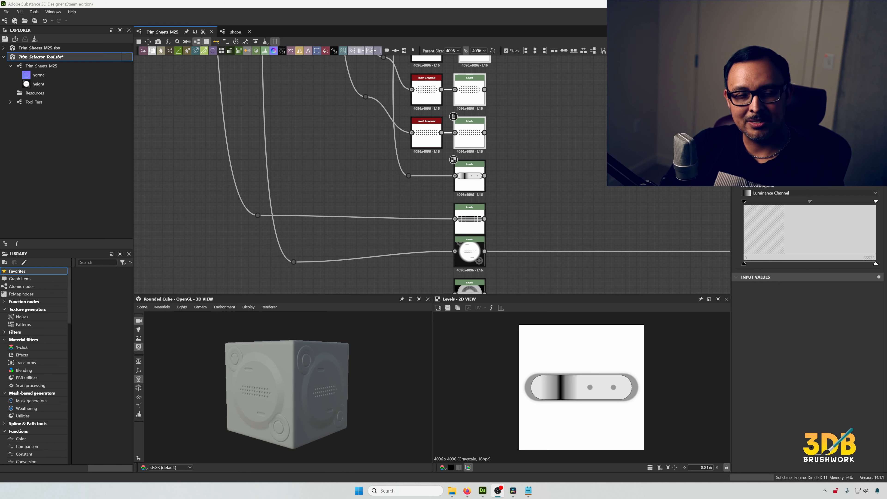
# - Examine the column of Invert Grayscale and Levels nodes in the Trim_Selector_Tool graph
pyautogui.moveTo(558, 106); pyautogui.dragTo(560, 152, button='middle')
pyautogui.moveTo(548, 202); pyautogui.dragTo(552, 112, button='middle')
pyautogui.moveTo(559, 213); pyautogui.dragTo(564, 165, button='middle')
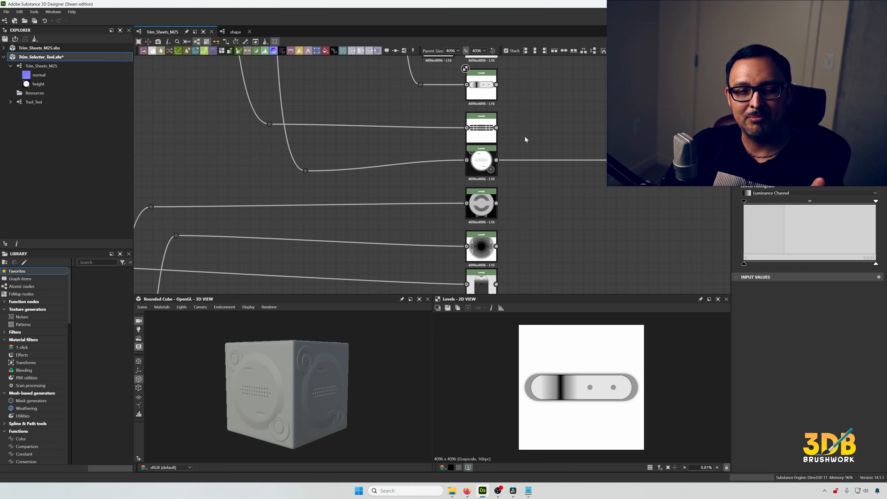
pyautogui.moveTo(540, 131); pyautogui.dragTo(545, 253, button='middle')
pyautogui.moveTo(534, 170); pyautogui.dragTo(536, 200, button='middle')
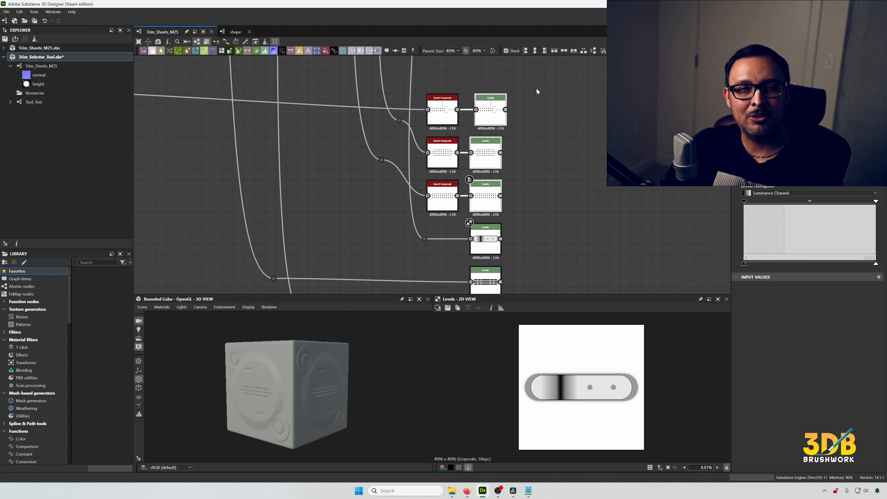
pyautogui.moveTo(537, 88); pyautogui.dragTo(491, 201)
pyautogui.scroll(2, 492, 172)
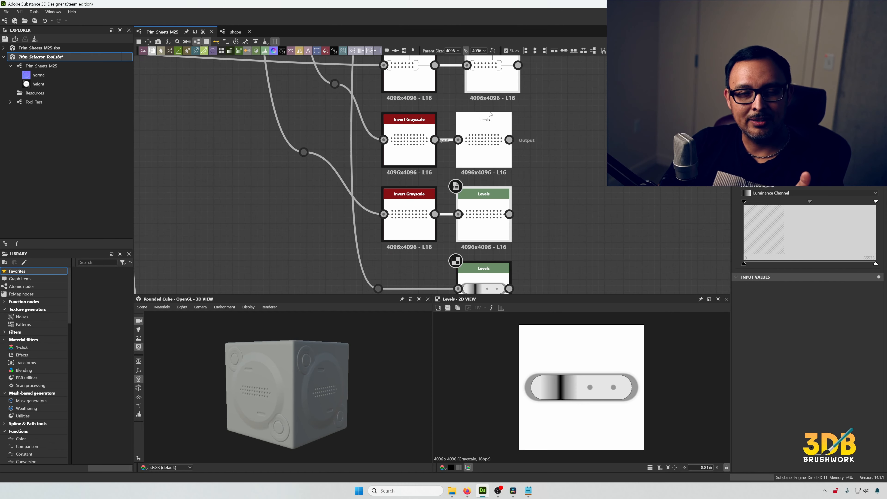
pyautogui.moveTo(519, 131); pyautogui.dragTo(513, 170, button='middle')
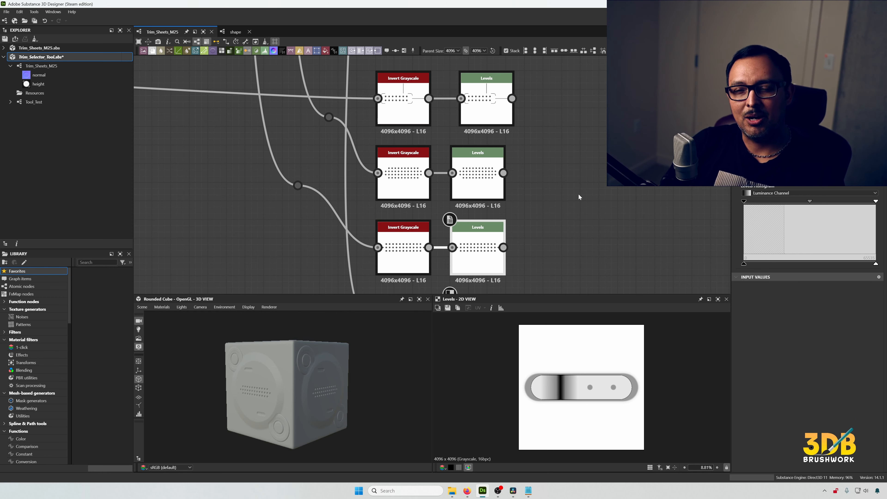
pyautogui.moveTo(578, 194); pyautogui.dragTo(509, 197, button='middle')
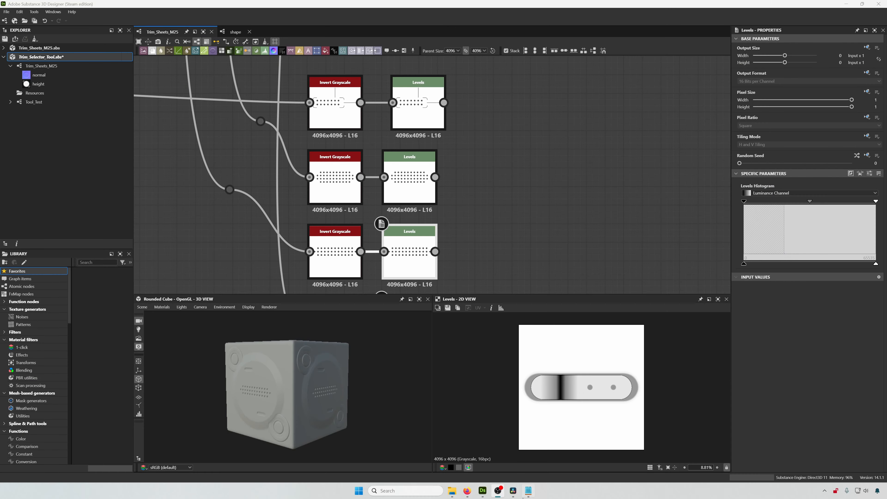
pyautogui.click(527, 493)
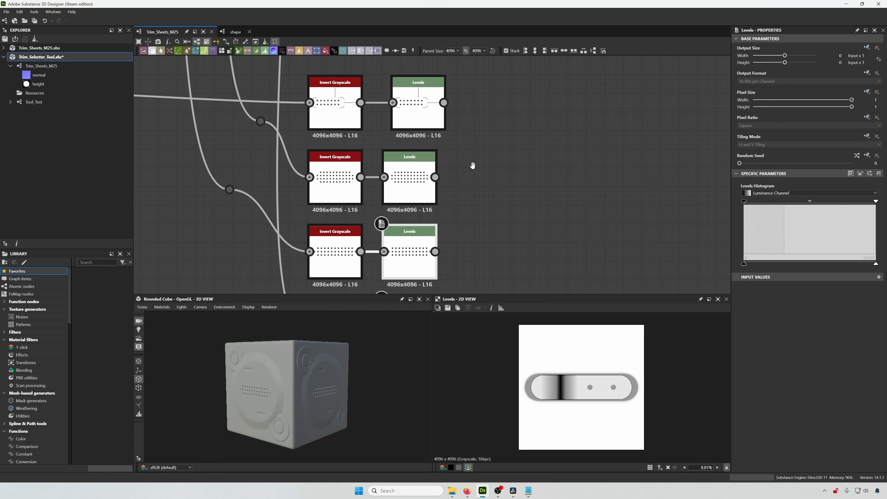
pyautogui.scroll(-5, 463, 151)
pyautogui.moveTo(468, 174); pyautogui.dragTo(484, 144, button='middle')
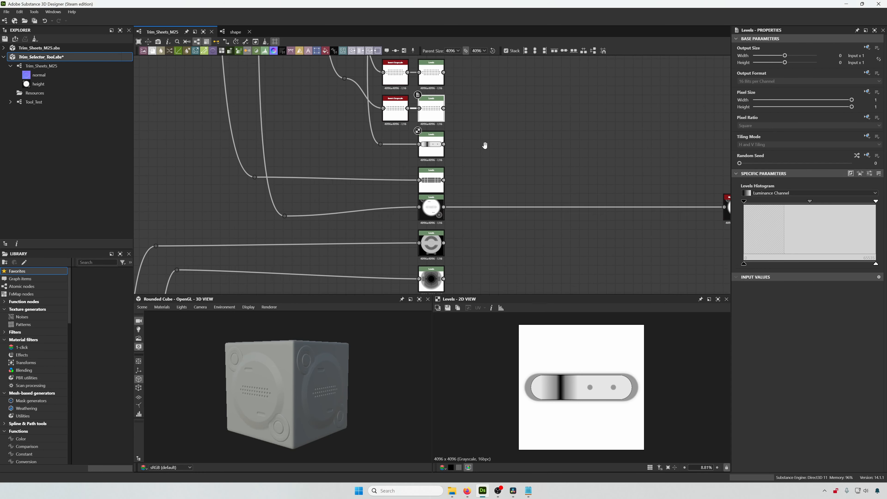
pyautogui.scroll(5, 469, 190)
# - Add a Multiswitch Grayscale node and place it beside the Levels nodes
pyautogui.rightClick(502, 164)
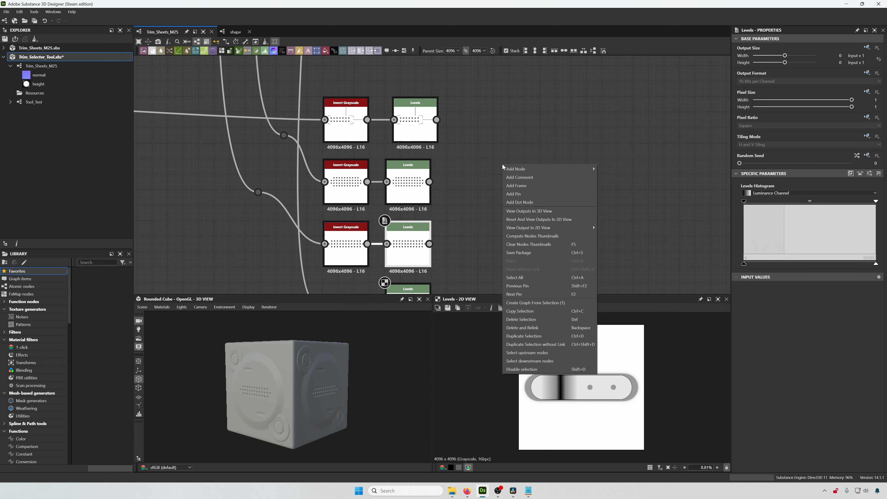
pyautogui.click(510, 157)
pyautogui.press('space')
pyautogui.write('multi')
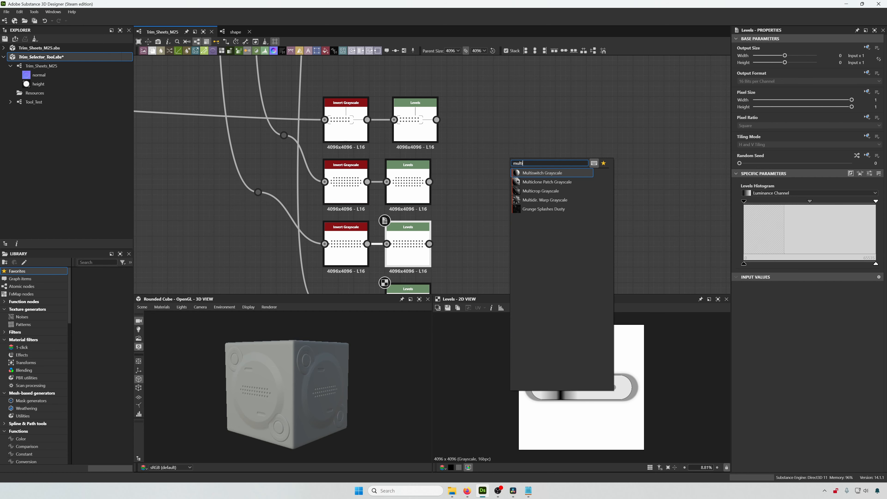
pyautogui.click(541, 172)
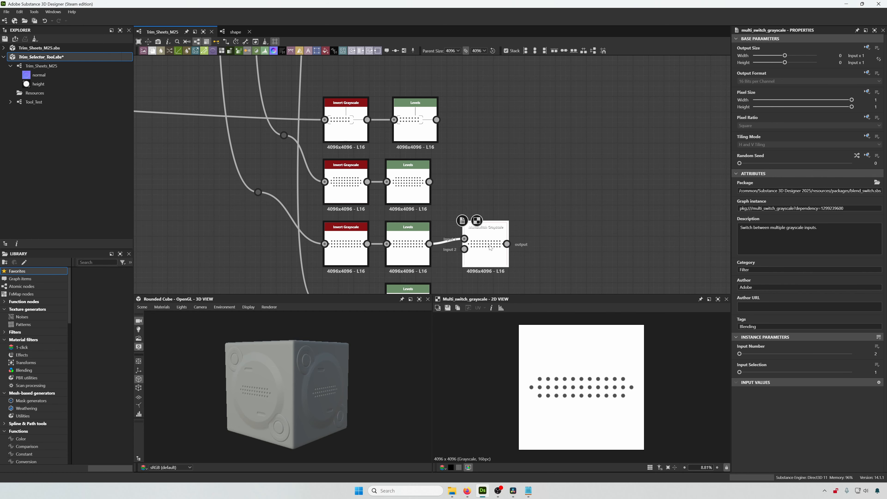
pyautogui.moveTo(490, 248); pyautogui.dragTo(537, 187)
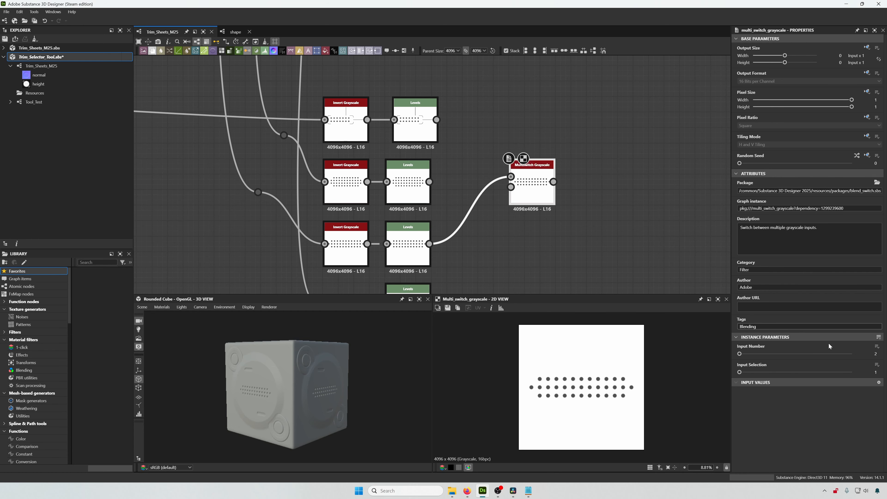
# - Set the Multiswitch Grayscale's Input Number to 3
pyautogui.click(876, 352)
pyautogui.write('3')
pyautogui.press('Return')
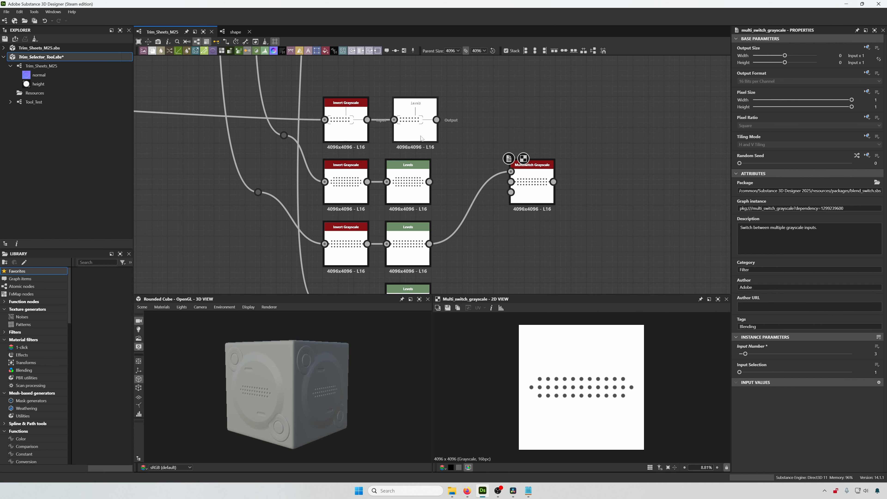
# - Connect the dotted Levels outputs into the Multiswitch Grayscale inputs
pyautogui.moveTo(495, 166); pyautogui.dragTo(511, 171)
pyautogui.moveTo(429, 181); pyautogui.dragTo(429, 244)
pyautogui.moveTo(558, 251); pyautogui.dragTo(537, 110, button='middle')
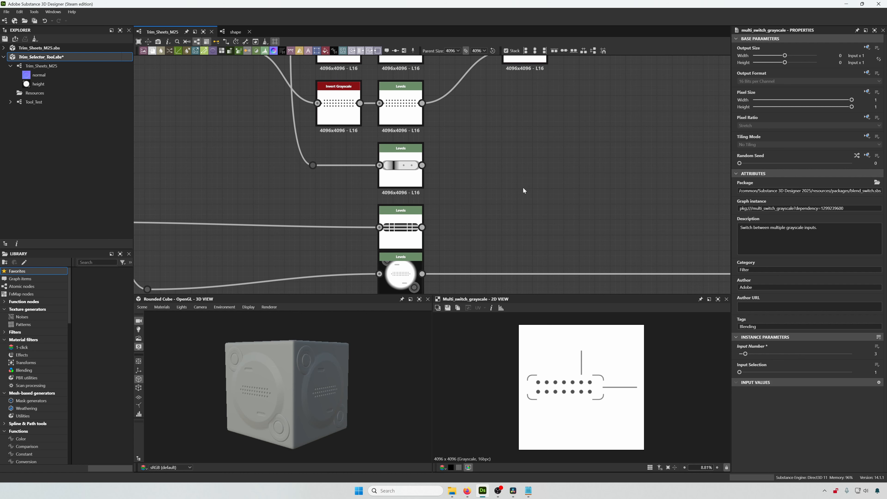
# - Add a second Multiswitch Grayscale node and connect the slot and striped Levels outputs to it
pyautogui.press('space')
pyautogui.write('multi')
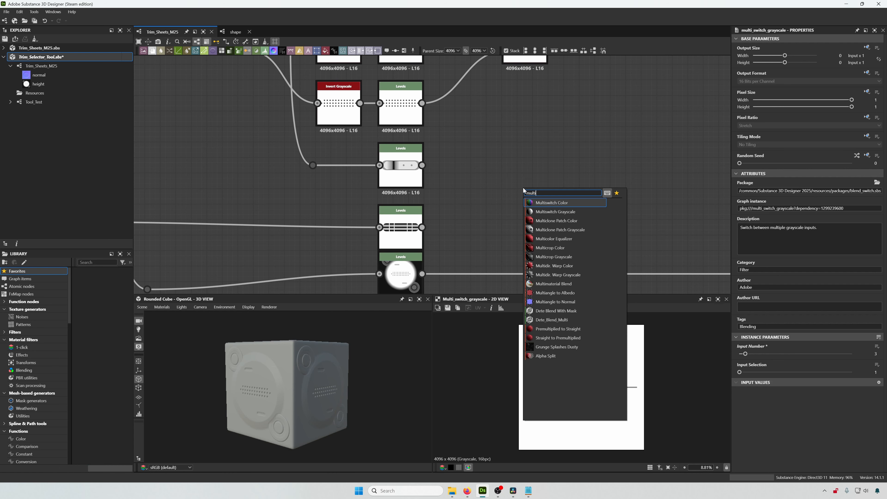
pyautogui.press('Down')
pyautogui.press('Return')
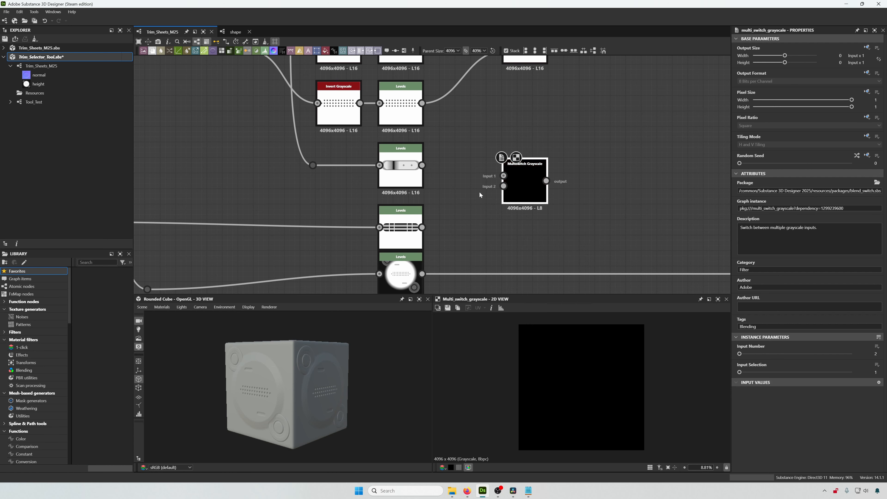
pyautogui.moveTo(422, 165); pyautogui.dragTo(422, 227)
pyautogui.moveTo(523, 226); pyautogui.dragTo(545, 123, button='middle')
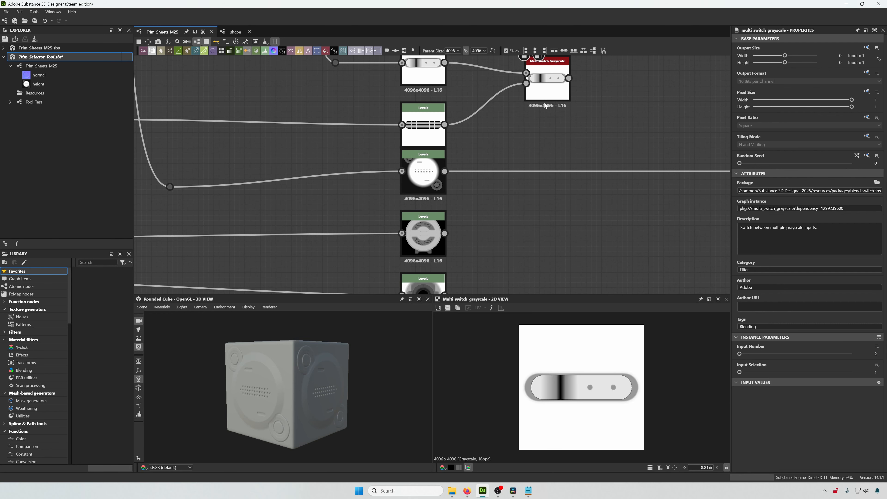
# - Duplicate that Multiswitch node, move the copy down, and connect the round and ring Levels outputs to it
pyautogui.click(548, 91)
pyautogui.hotkey('ctrl', 'd')
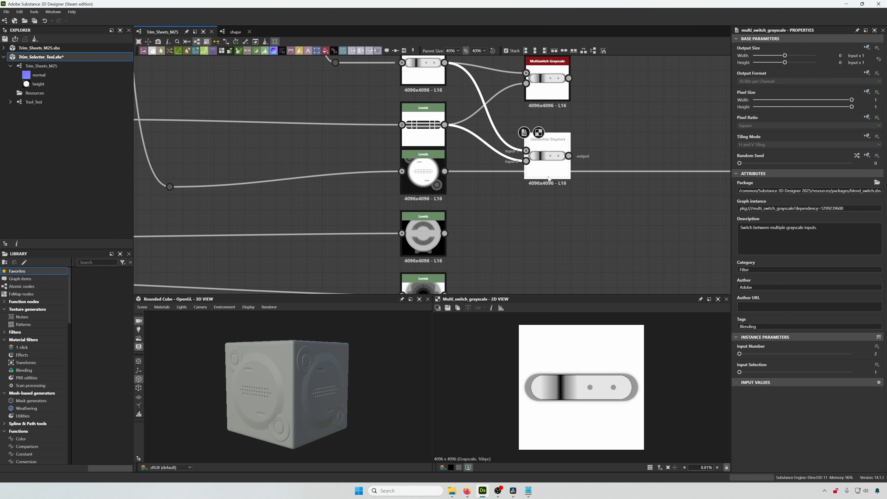
pyautogui.moveTo(545, 170); pyautogui.dragTo(553, 210)
pyautogui.moveTo(444, 172); pyautogui.dragTo(445, 234)
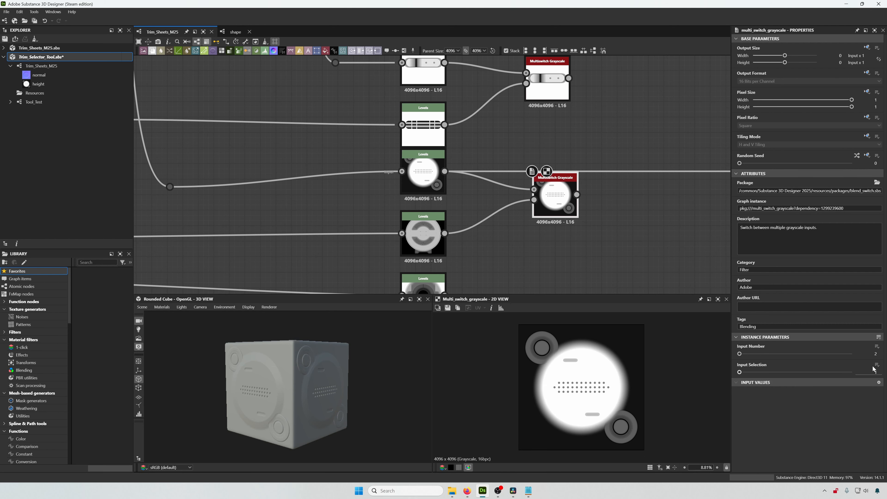
# - Set the copy's Input Number to 3 and connect the dark circular Levels output as its third input
pyautogui.doubleClick(876, 354)
pyautogui.write('3')
pyautogui.press('Return')
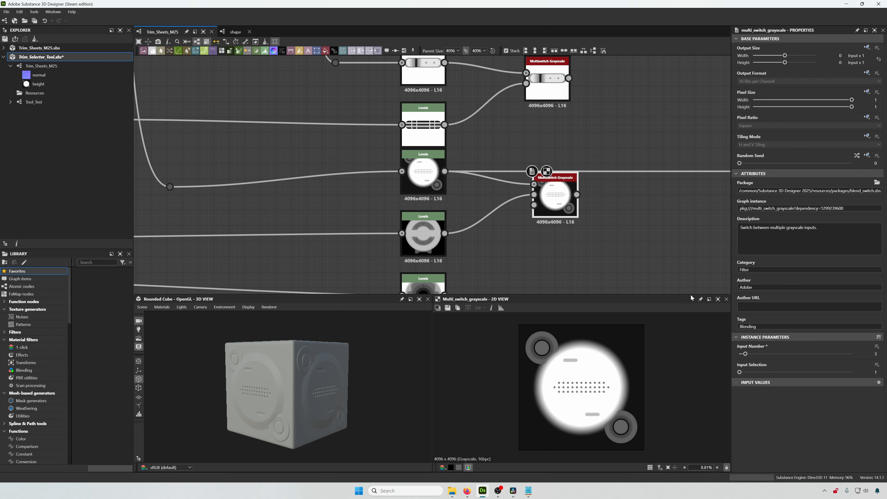
pyautogui.moveTo(563, 258); pyautogui.dragTo(563, 170, button='middle')
pyautogui.moveTo(533, 117); pyautogui.dragTo(444, 207)
# - Duplicate the three-input Multiswitch node and move the copy lower
pyautogui.hotkey('ctrl', 'd')
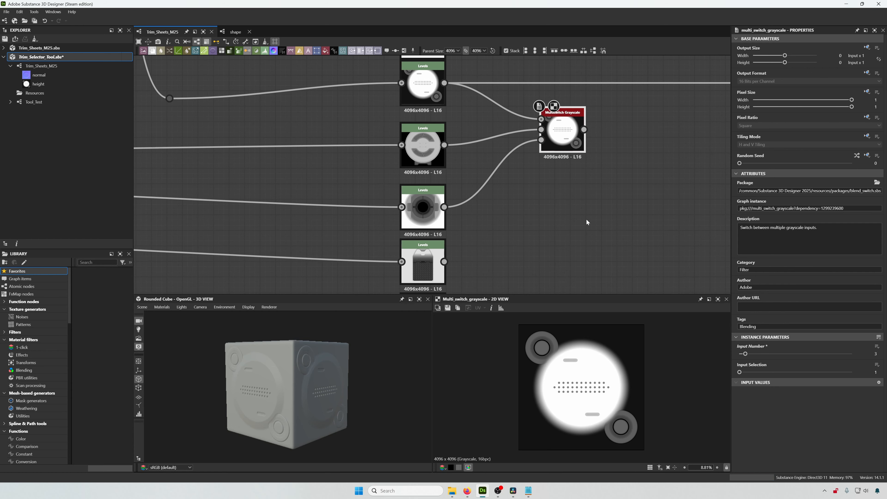
pyautogui.moveTo(559, 134); pyautogui.dragTo(575, 252)
pyautogui.moveTo(540, 251); pyautogui.dragTo(550, 146, button='middle')
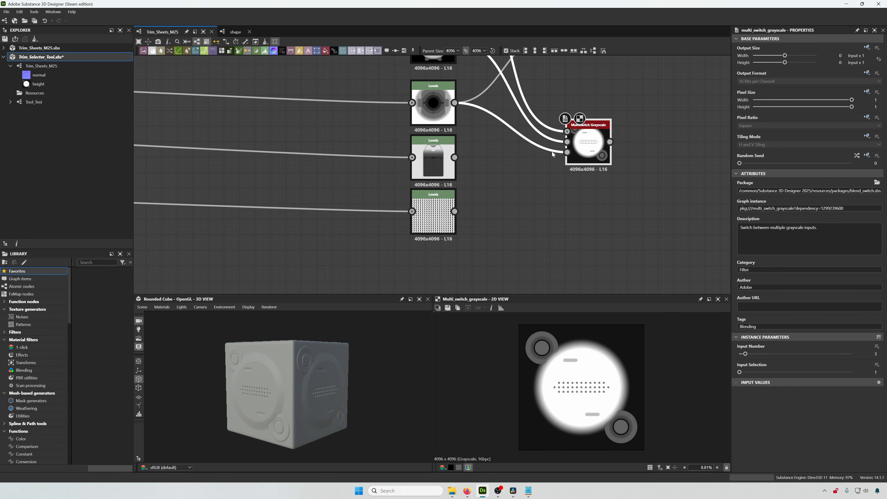
# - Delete the new copy's three input links and set its Input Number to 2
pyautogui.click(552, 151)
pyautogui.press('Delete')
pyautogui.click(552, 141)
pyautogui.press('Delete')
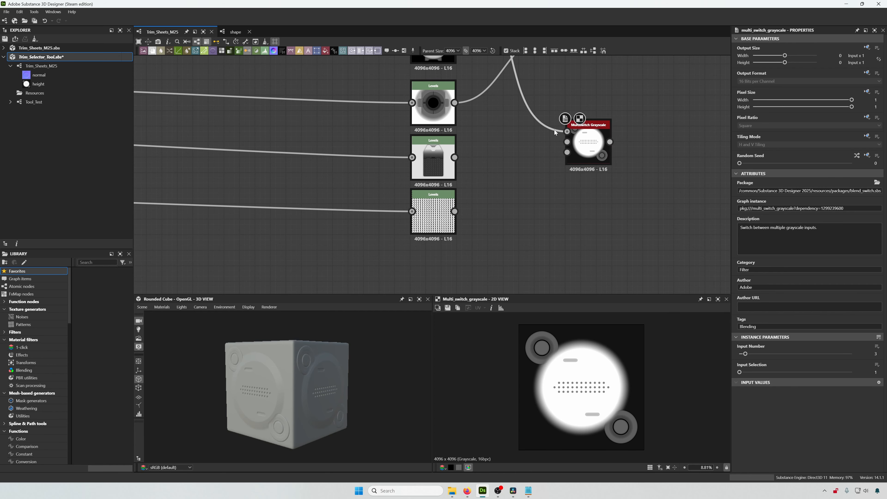
pyautogui.click(554, 131)
pyautogui.press('Delete')
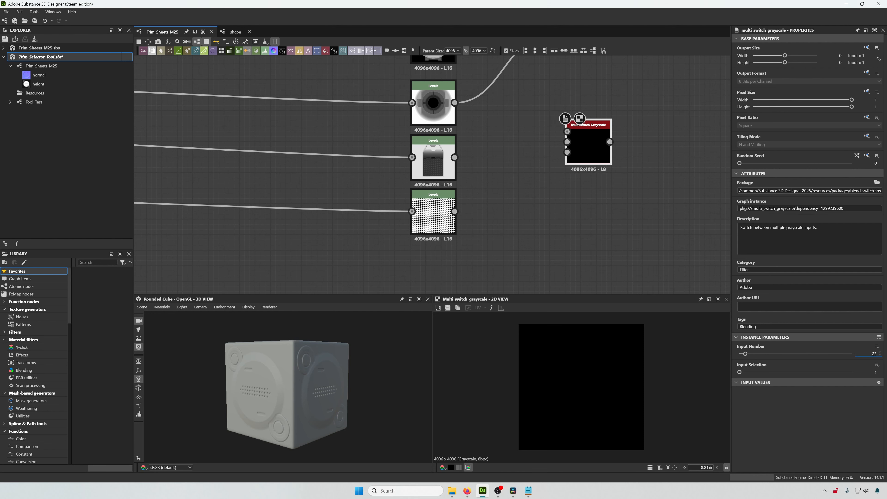
pyautogui.press('Return')
# - Connect the bottle and pattern Levels outputs to the new Multiswitch and position it below the others
pyautogui.moveTo(455, 157); pyautogui.dragTo(454, 211)
pyautogui.scroll(-3, 440, 286)
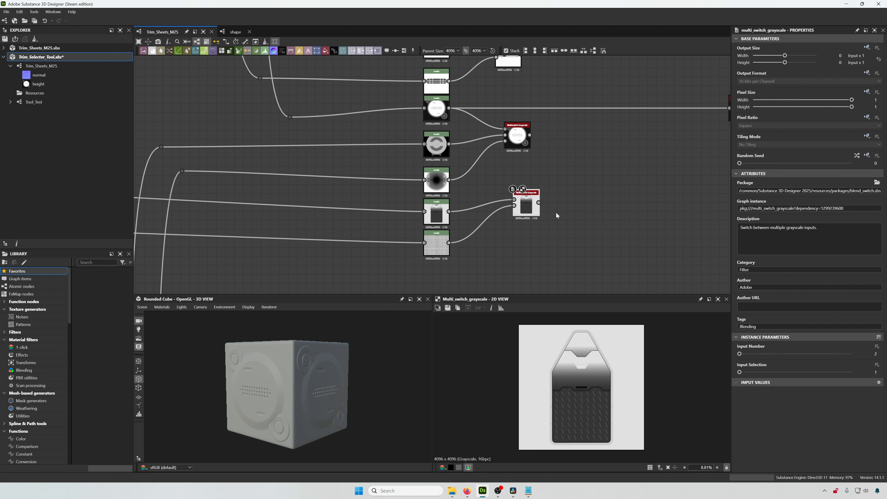
pyautogui.moveTo(529, 203); pyautogui.dragTo(520, 171)
pyautogui.moveTo(561, 114); pyautogui.dragTo(542, 182, button='middle')
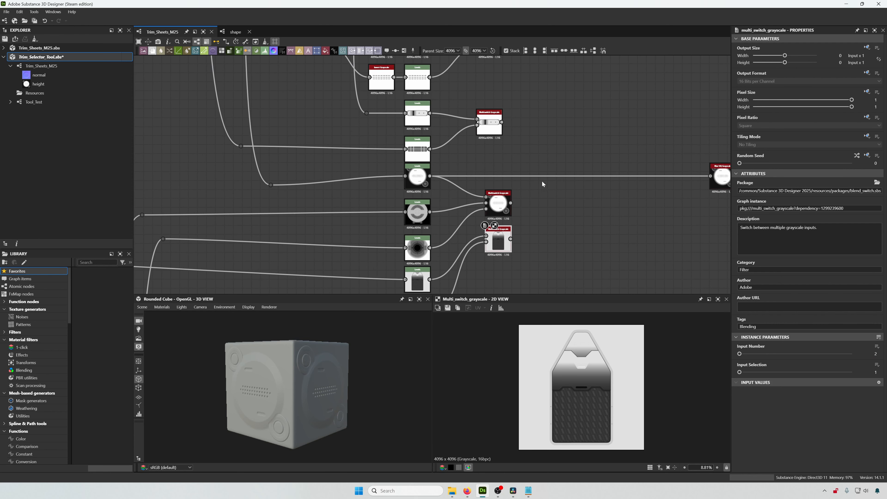
# - Rearrange the Multiswitch Grayscale nodes into a tidy column beside their Levels sources
pyautogui.moveTo(499, 133); pyautogui.dragTo(507, 169)
pyautogui.moveTo(518, 124); pyautogui.dragTo(515, 171, button='middle')
pyautogui.scroll(-1, 515, 171)
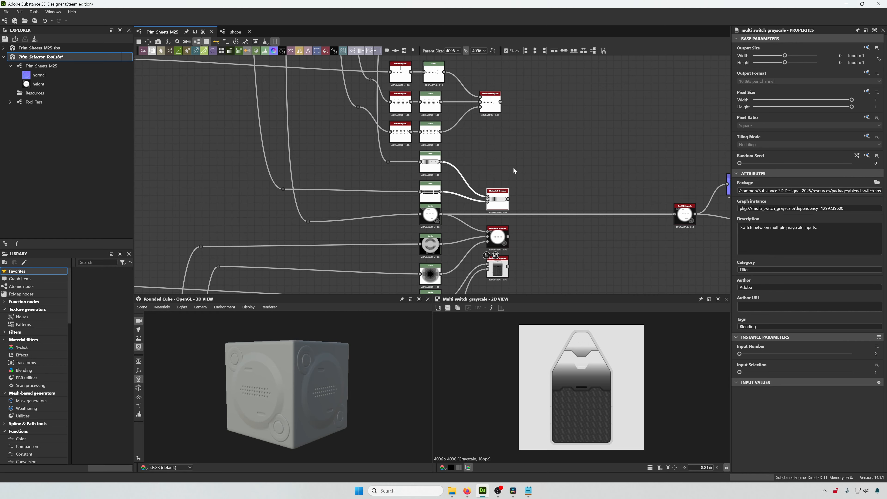
pyautogui.moveTo(492, 114); pyautogui.dragTo(502, 181)
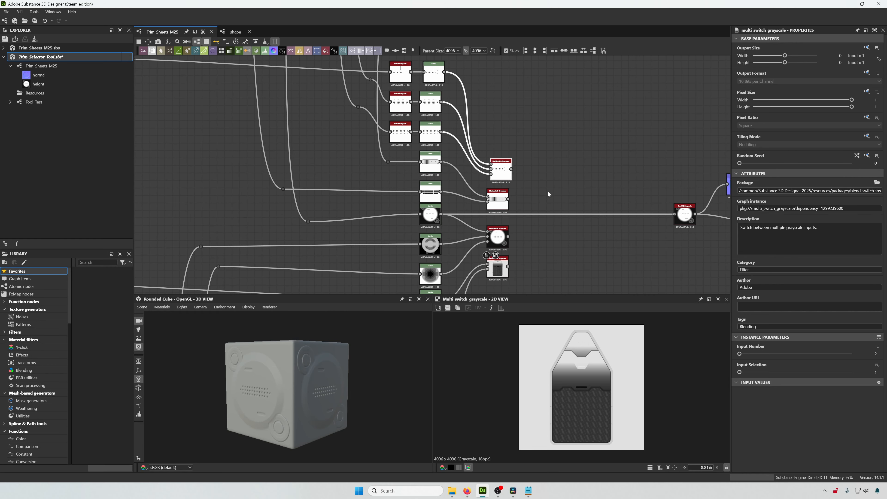
pyautogui.moveTo(550, 190); pyautogui.dragTo(556, 168, button='middle')
pyautogui.scroll(2, 555, 168)
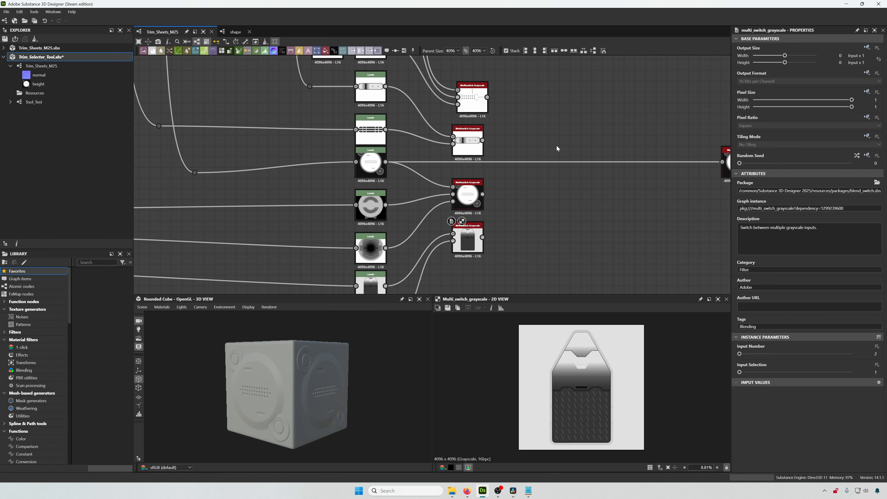
# - Add a new Multiswitch Grayscale node to the right of the others and set its Input Number to 4
pyautogui.press('space')
pyautogui.write('multi')
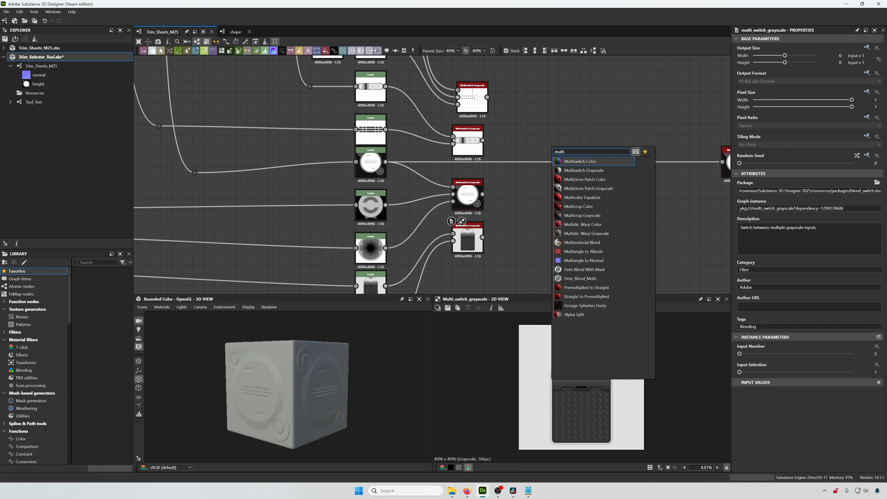
pyautogui.click(584, 170)
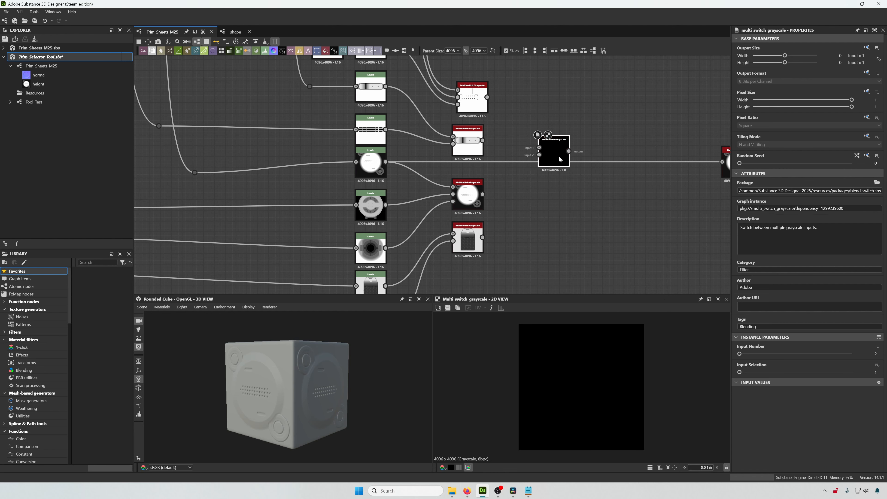
pyautogui.moveTo(559, 160); pyautogui.dragTo(558, 181)
pyautogui.click(873, 354)
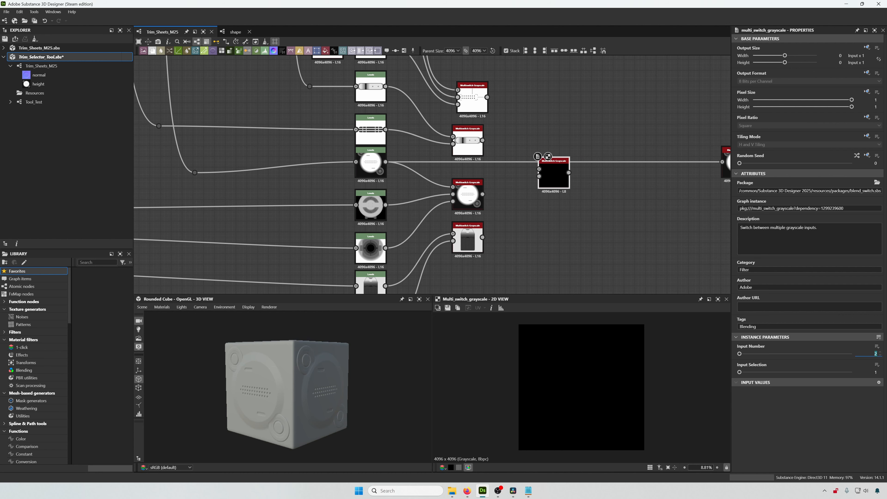
pyautogui.write('4')
pyautogui.press('Return')
# - Connect the outputs of the four existing Multiswitch nodes into the new four-input Multiswitch node
pyautogui.scroll(3, 555, 226)
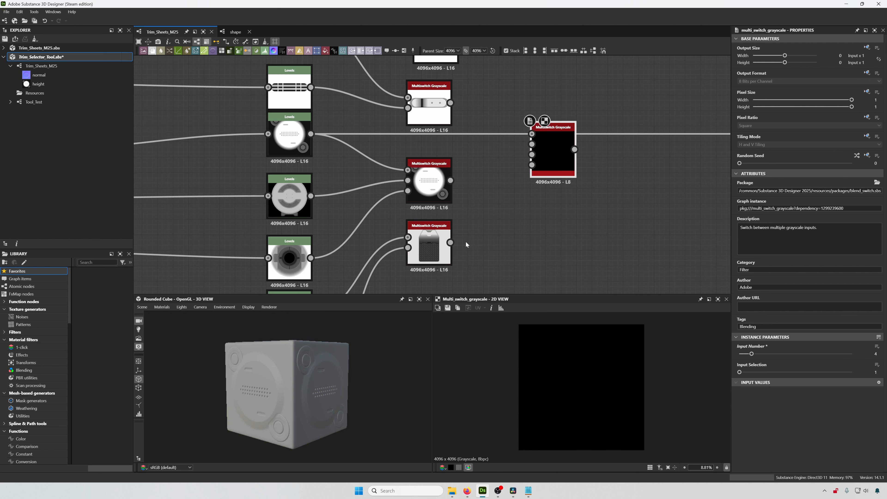
pyautogui.moveTo(450, 242); pyautogui.dragTo(532, 165)
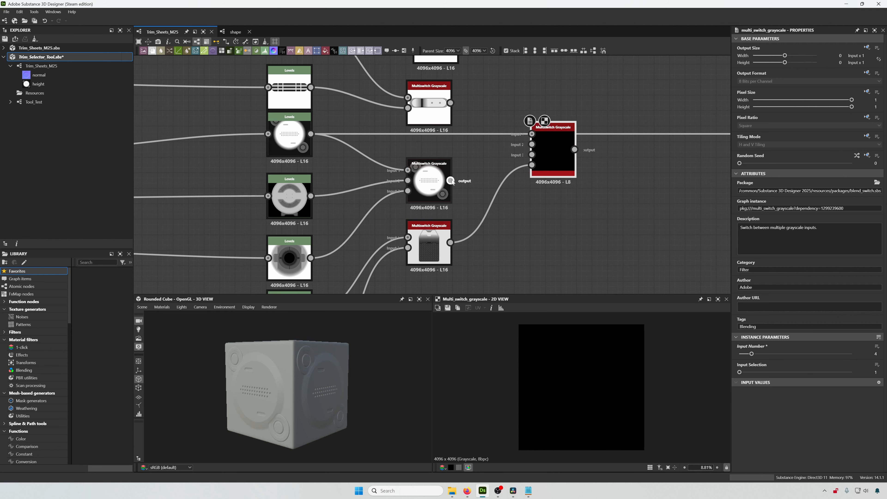
pyautogui.moveTo(451, 181); pyautogui.dragTo(532, 134)
pyautogui.scroll(-3, 510, 213)
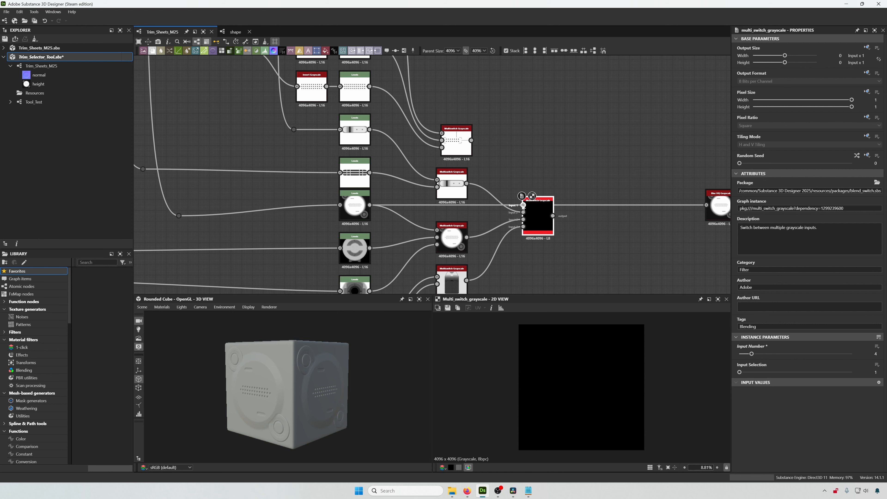
pyautogui.moveTo(523, 205); pyautogui.dragTo(471, 140)
pyautogui.moveTo(590, 229); pyautogui.dragTo(504, 183, button='middle')
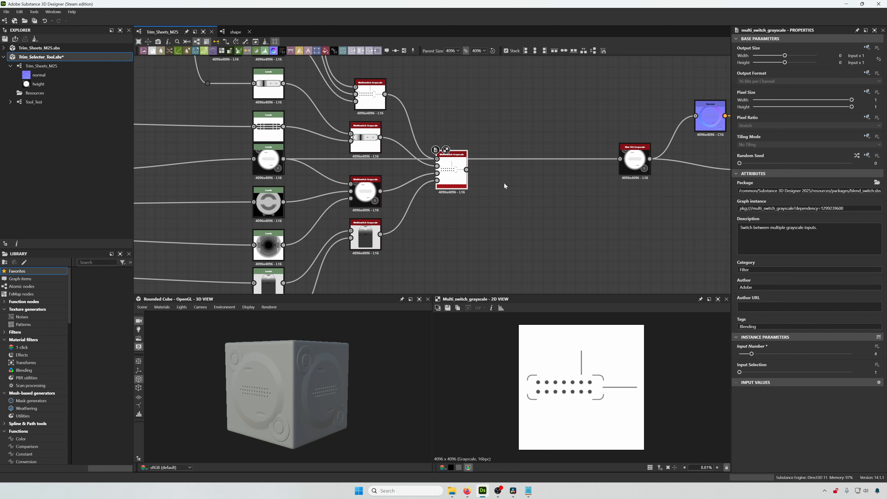
pyautogui.moveTo(450, 181); pyautogui.dragTo(451, 199)
pyautogui.moveTo(483, 201); pyautogui.dragTo(452, 199, button='middle')
# - Create an Invert Grayscale node from the four-input Multiswitch output and place it above
pyautogui.moveTo(437, 187); pyautogui.dragTo(471, 127)
pyautogui.write('inv')
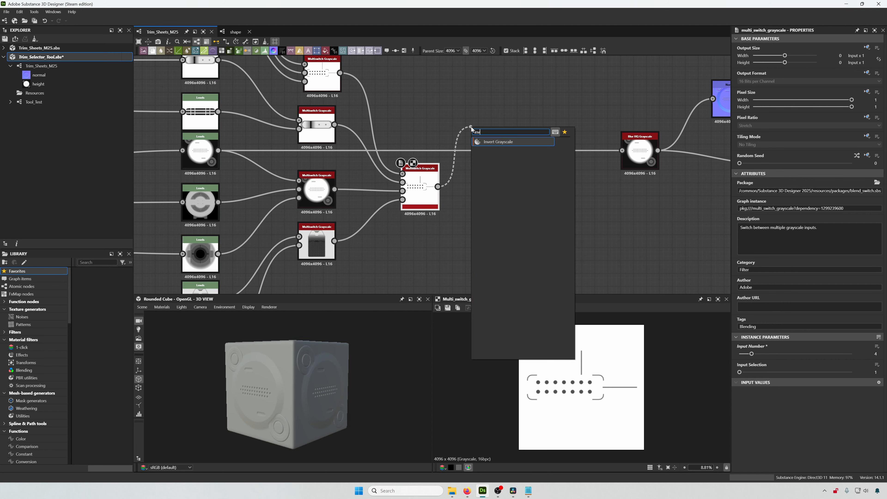
pyautogui.press('Return')
pyautogui.moveTo(471, 129)
pyautogui.mouseDown()
pyautogui.moveTo(496, 120)
pyautogui.moveTo(484, 122)
pyautogui.mouseUp()
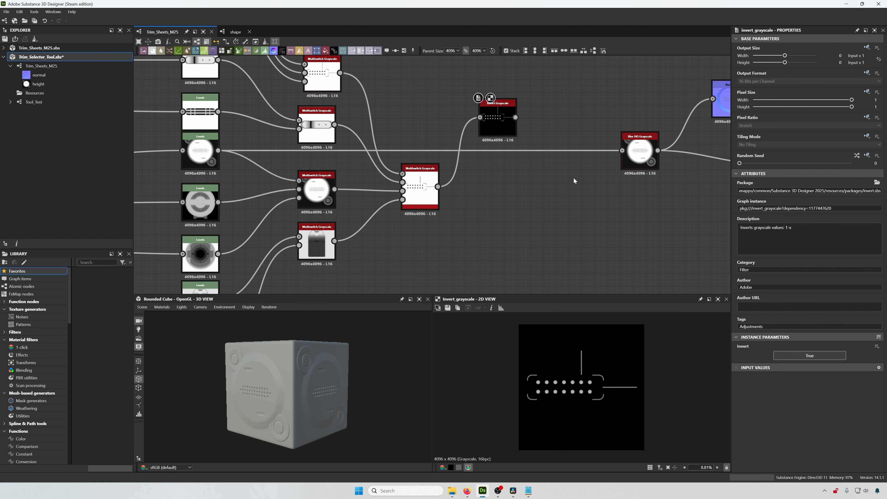
# - Add a Switch Grayscale node fed by the Invert output and the Multiswitch output, and route it into Blur HQ Grayscale
pyautogui.press('space')
pyautogui.write('switch ')
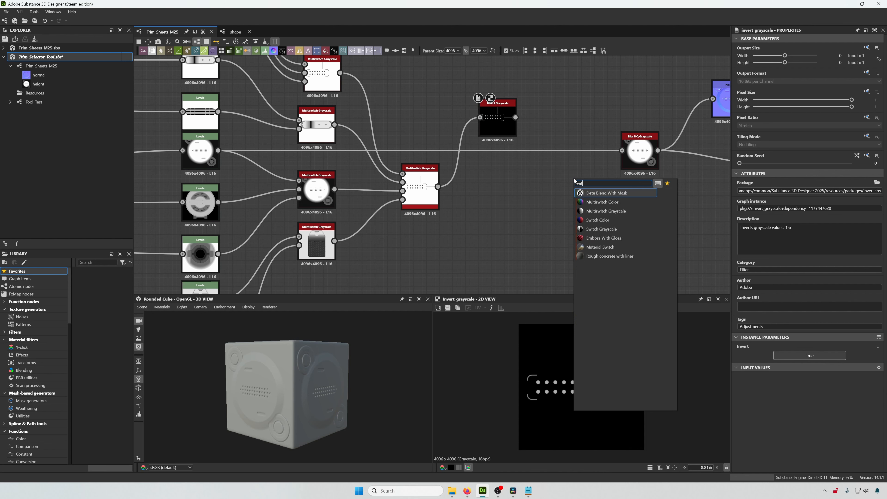
pyautogui.write('gray')
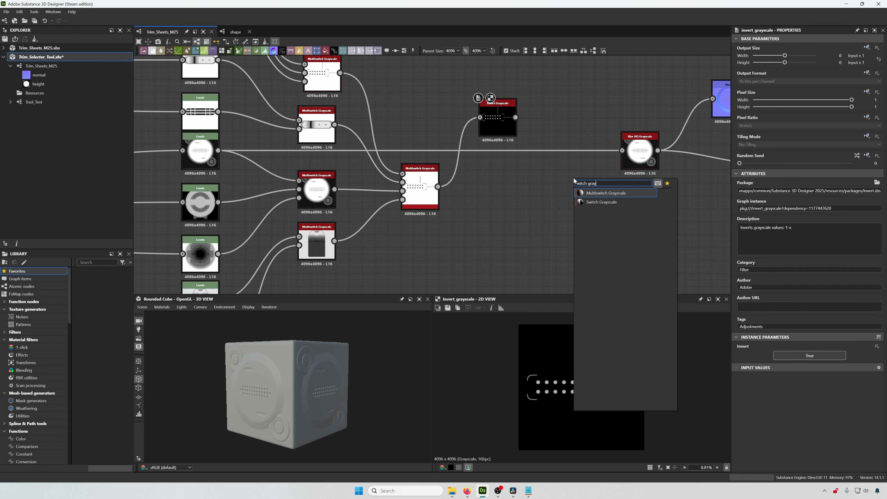
pyautogui.click(598, 202)
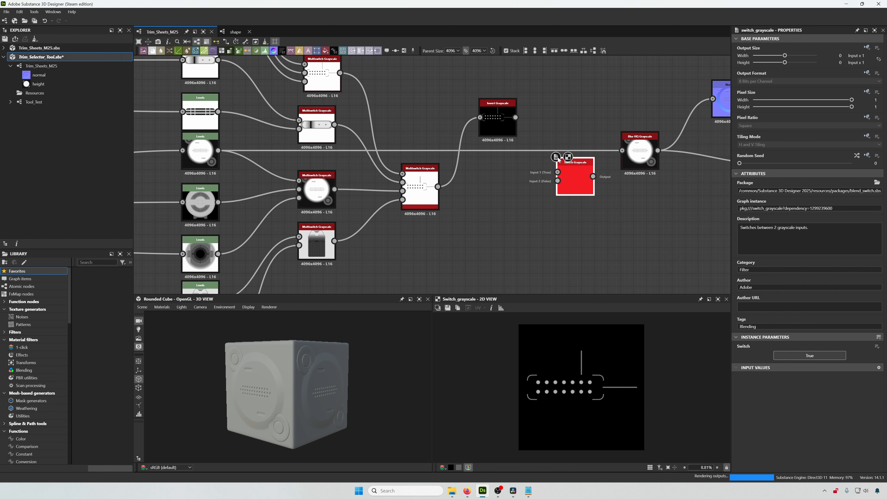
pyautogui.scroll(2, 545, 158)
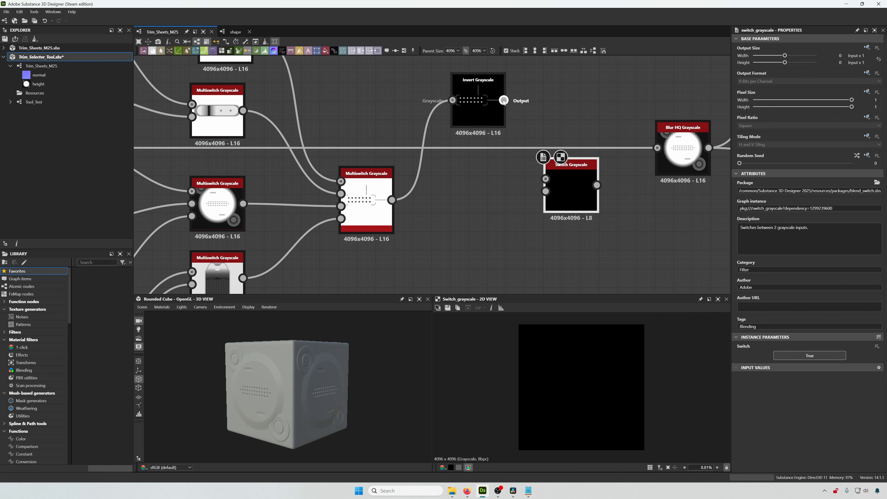
pyautogui.moveTo(504, 100); pyautogui.dragTo(385, 194)
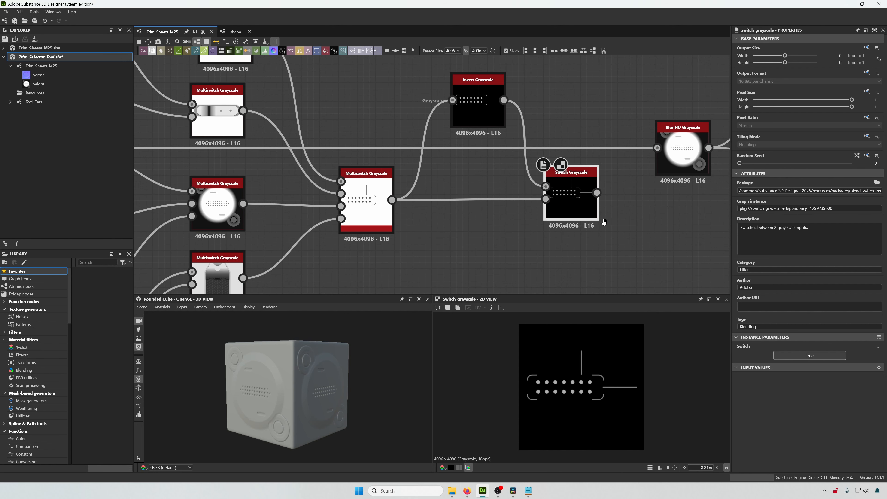
pyautogui.moveTo(607, 194); pyautogui.dragTo(546, 203, button='middle')
pyautogui.moveTo(534, 201); pyautogui.dragTo(595, 156)
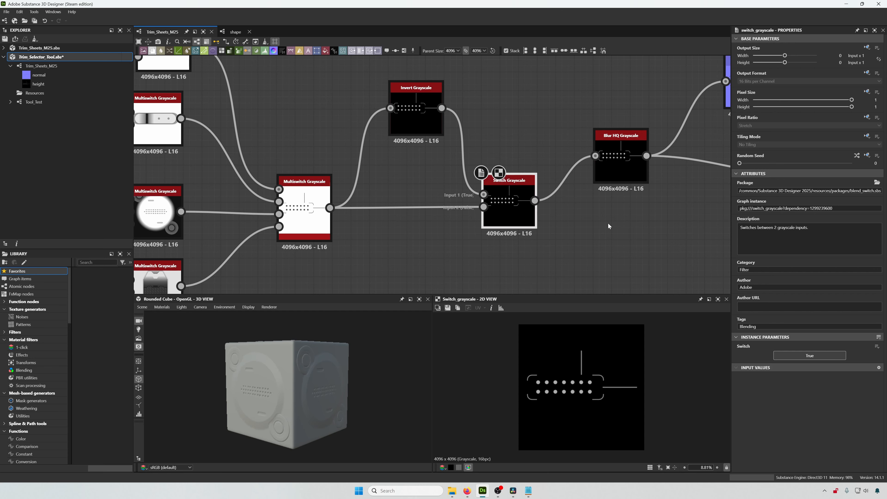
pyautogui.moveTo(614, 192); pyautogui.dragTo(587, 199, button='middle')
pyautogui.moveTo(591, 176); pyautogui.dragTo(592, 194)
pyautogui.moveTo(534, 207); pyautogui.dragTo(393, 212, button='middle')
pyautogui.scroll(-2, 393, 212)
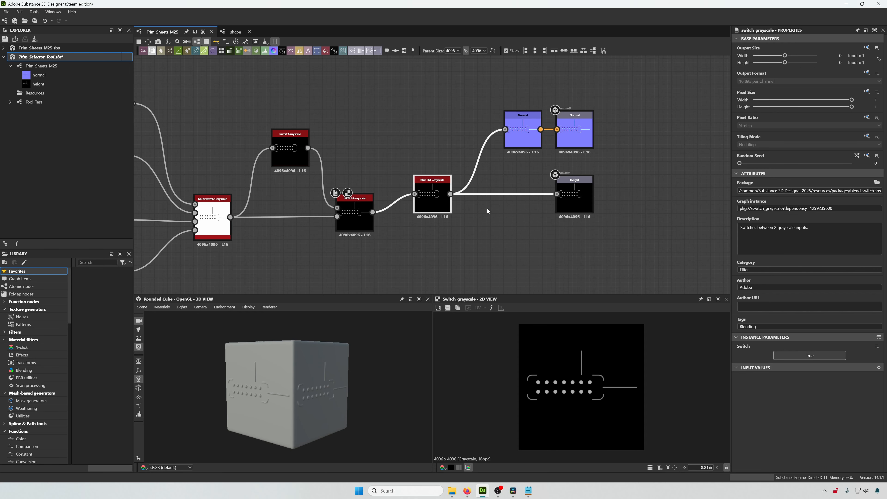
# - Move the Normal node and the normal and height output nodes to make room before the normal output
pyautogui.moveTo(614, 103); pyautogui.dragTo(505, 232)
pyautogui.moveTo(569, 198); pyautogui.dragTo(659, 198)
pyautogui.click(528, 226)
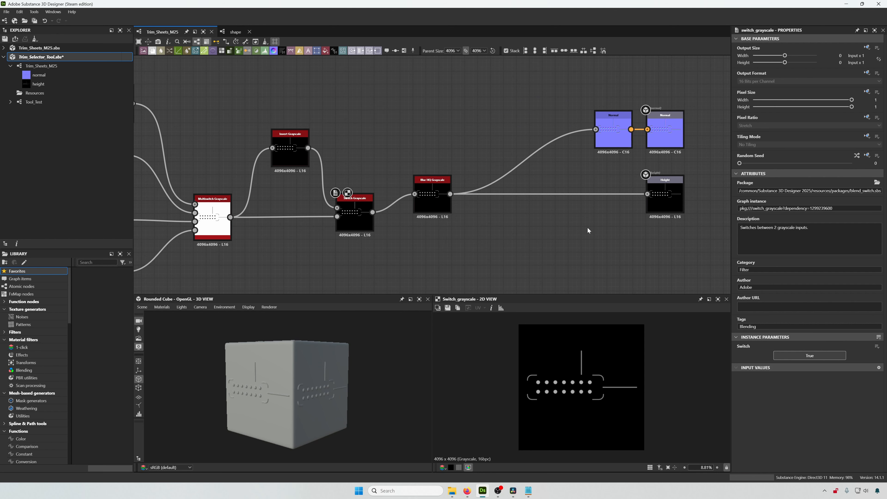
pyautogui.moveTo(616, 136); pyautogui.dragTo(539, 136)
pyautogui.scroll(2, 609, 142)
pyautogui.moveTo(609, 140); pyautogui.dragTo(588, 173, button='middle')
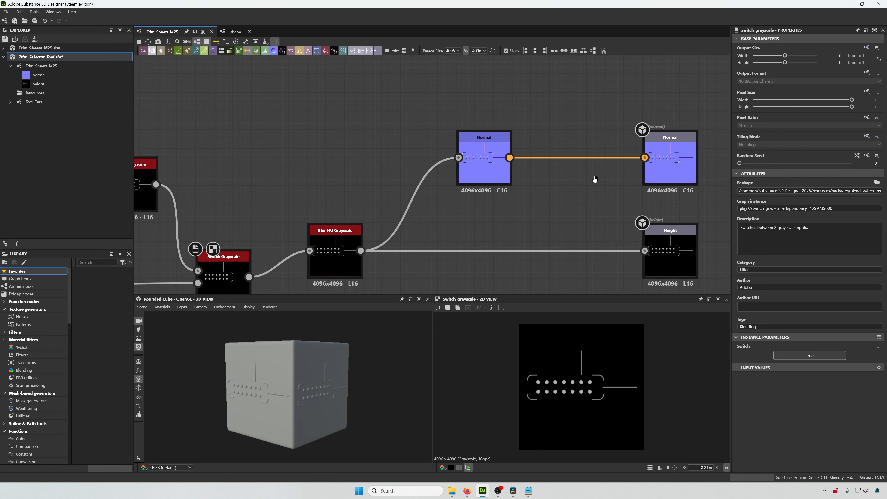
# - Insert a Switch Color node before the normal output and connect the Normal node to its inputs
pyautogui.moveTo(644, 159); pyautogui.dragTo(595, 111)
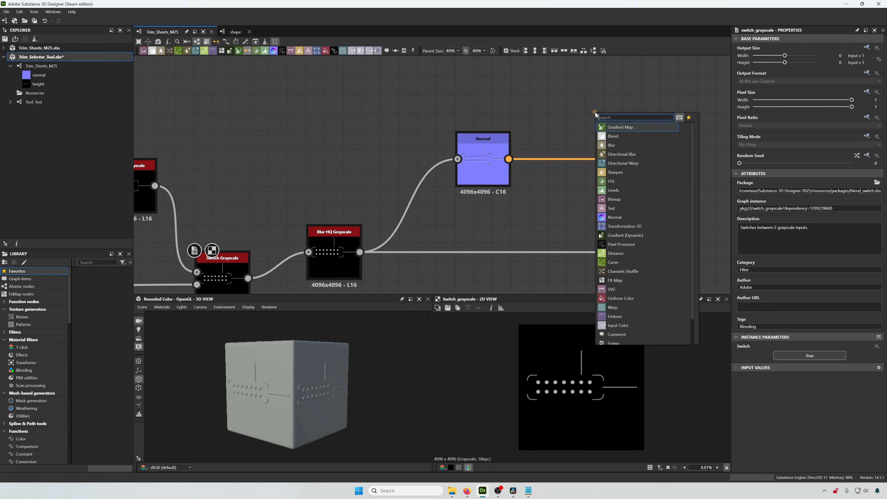
pyautogui.write('switch')
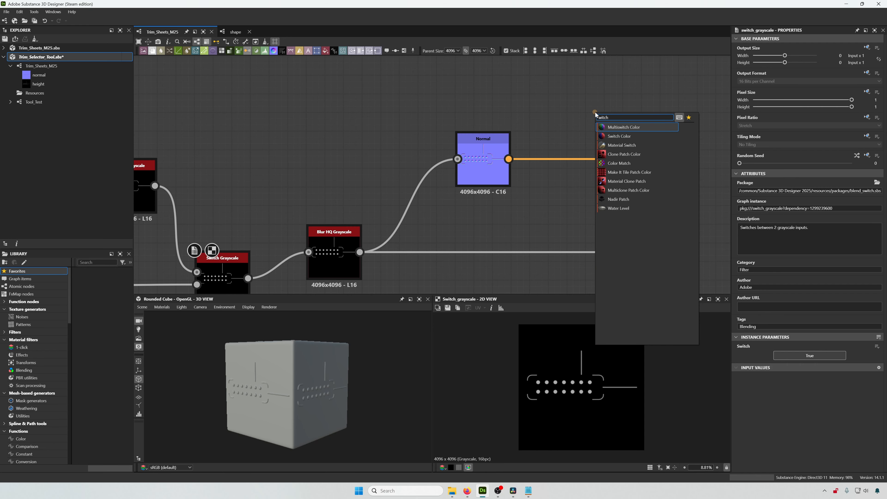
pyautogui.click(619, 136)
pyautogui.moveTo(567, 111); pyautogui.dragTo(568, 144)
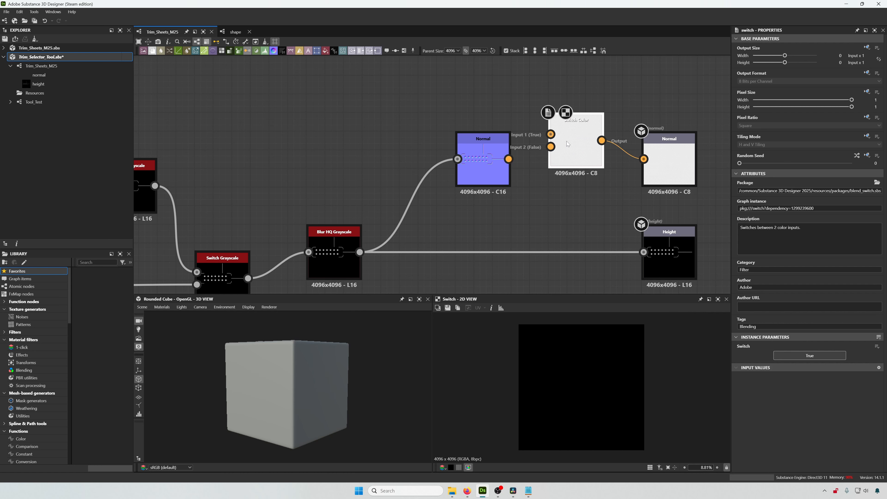
pyautogui.moveTo(509, 158); pyautogui.dragTo(571, 165)
pyautogui.moveTo(533, 209); pyautogui.dragTo(465, 170, button='middle')
pyautogui.moveTo(478, 221); pyautogui.dragTo(565, 166, button='middle')
pyautogui.scroll(-2, 538, 190)
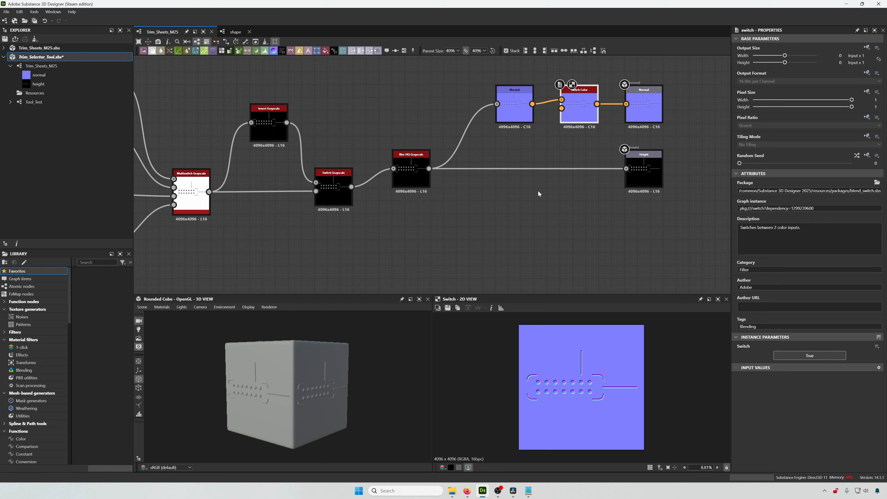
# - Expose the four-input Multiswitch node's Input Selection parameter as a new graph input
pyautogui.moveTo(466, 205); pyautogui.dragTo(603, 184, button='middle')
pyautogui.scroll(-2, 599, 188)
pyautogui.scroll(-3, 599, 188)
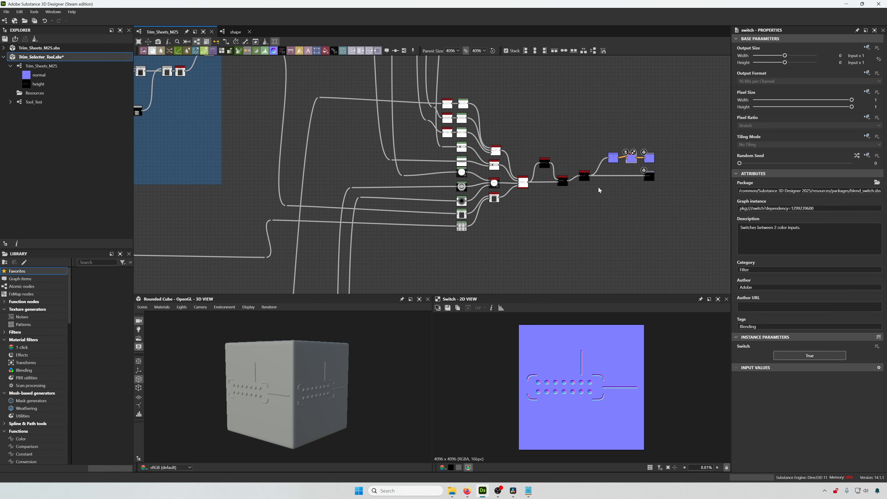
pyautogui.scroll(2, 629, 189)
pyautogui.moveTo(629, 190); pyautogui.dragTo(588, 208, button='middle')
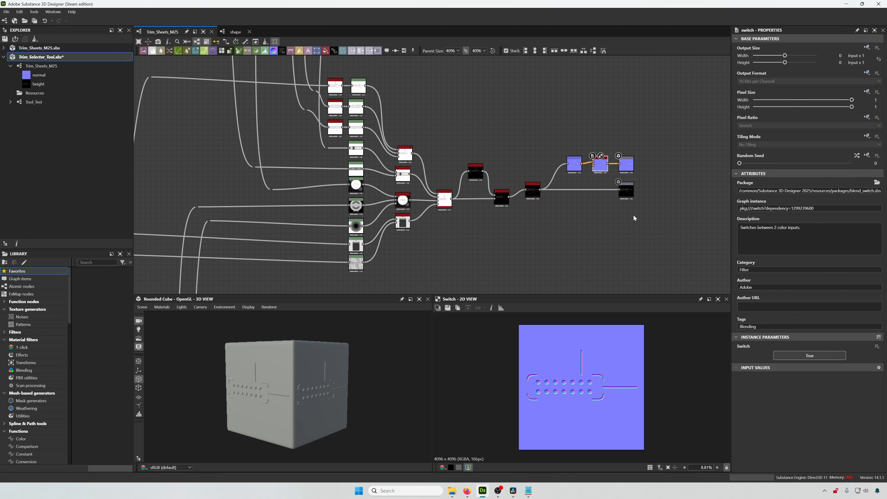
pyautogui.scroll(5, 418, 165)
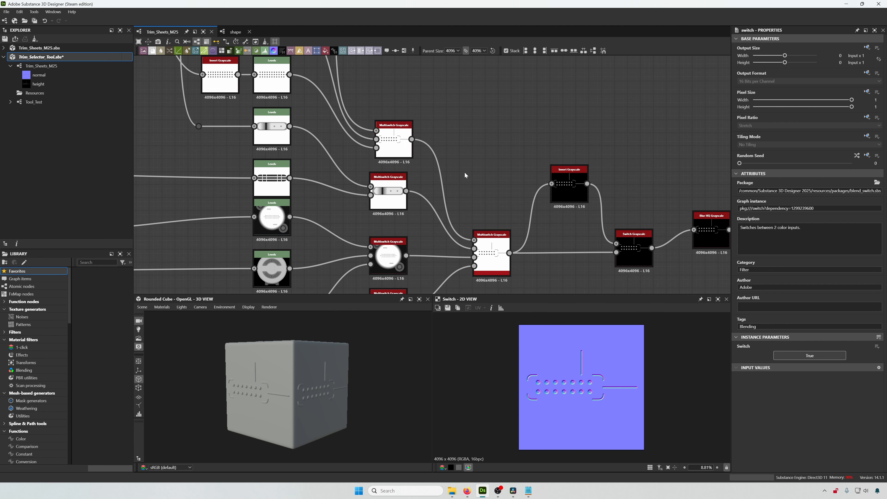
pyautogui.moveTo(465, 172); pyautogui.dragTo(451, 95, button='middle')
pyautogui.click(448, 165)
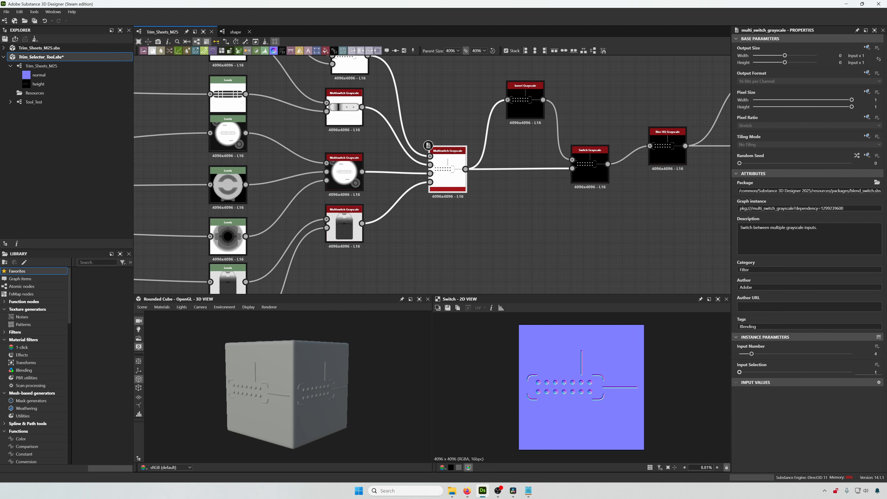
pyautogui.click(877, 365)
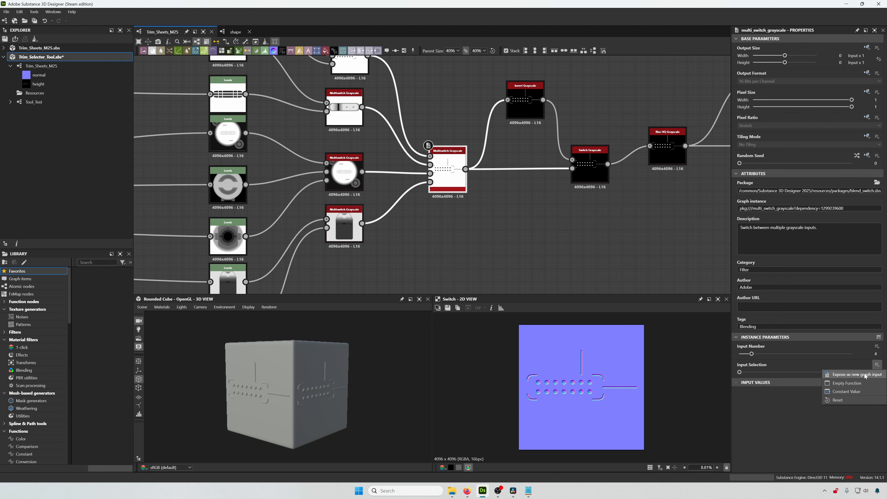
pyautogui.click(862, 375)
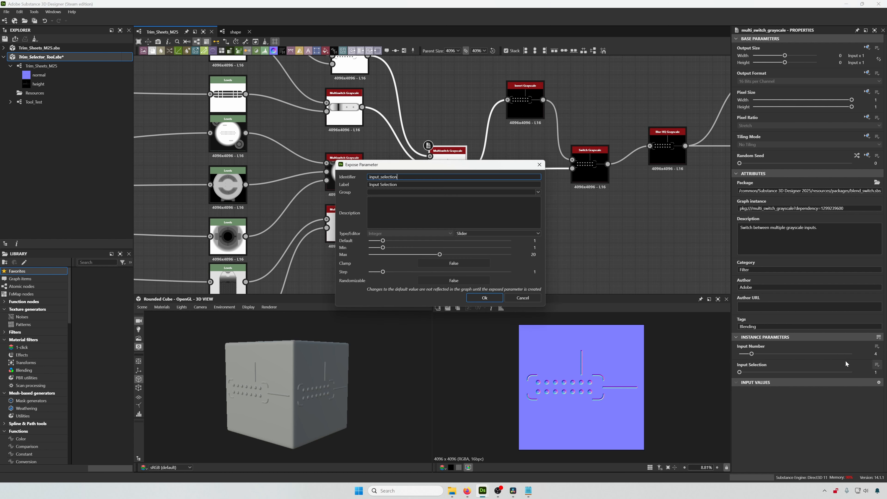
pyautogui.moveTo(459, 164); pyautogui.dragTo(669, 188)
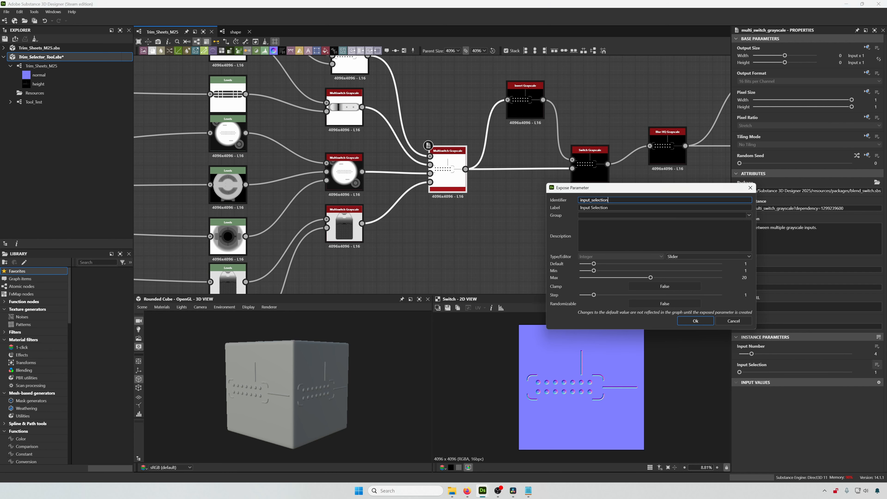
# - Name the exposed parameter with identifier category, label Height Map Category, and group Height
pyautogui.moveTo(603, 200); pyautogui.dragTo(524, 195)
pyautogui.press('BackSpace')
pyautogui.press('BackSpace')
pyautogui.write('category')
pyautogui.press('Tab')
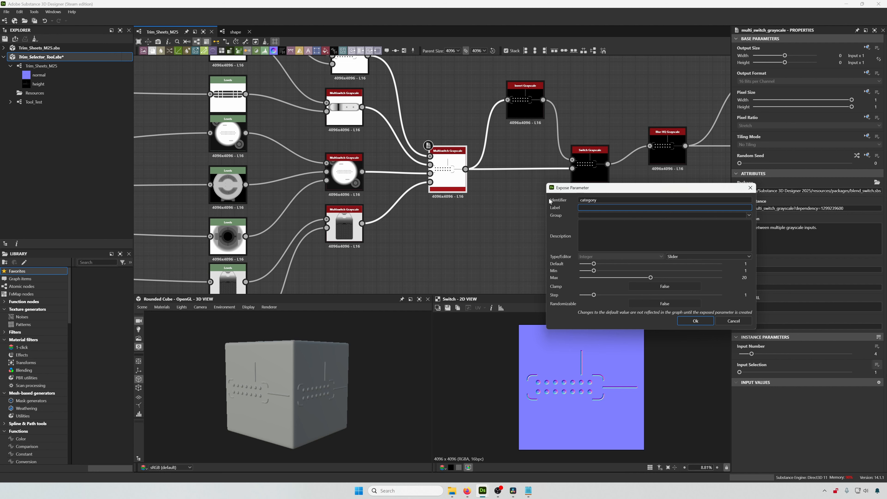
pyautogui.write('Height Map Category')
pyautogui.press('Tab')
pyautogui.write('Height')
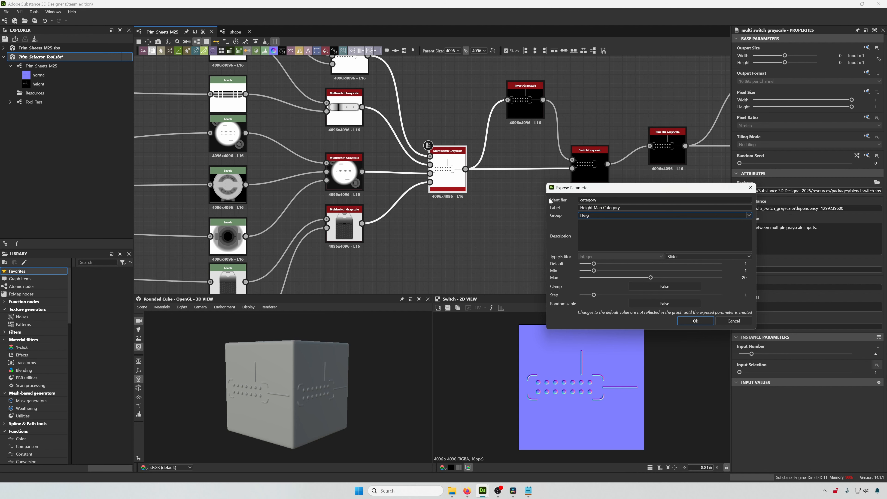
# - Switch the parameter's editor to a drop-down list and add four items valued 1 to 4
pyautogui.click(689, 256)
pyautogui.click(693, 270)
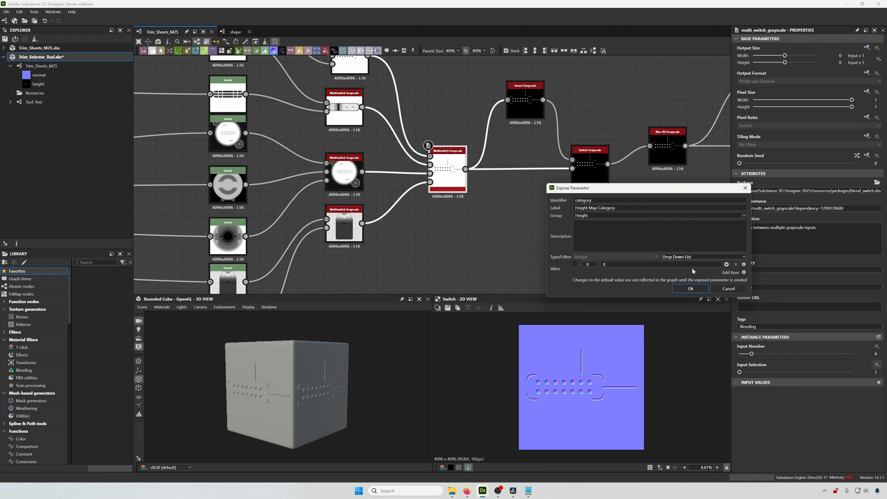
pyautogui.click(744, 265)
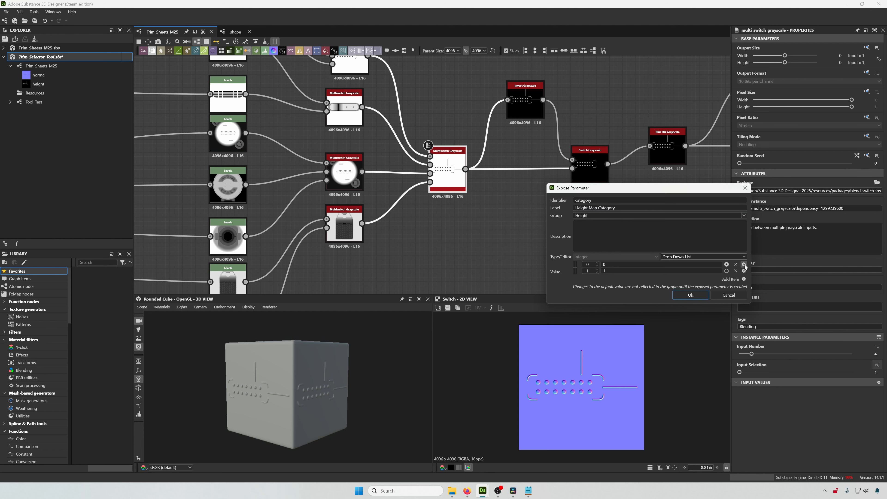
pyautogui.click(745, 265)
pyautogui.write('1')
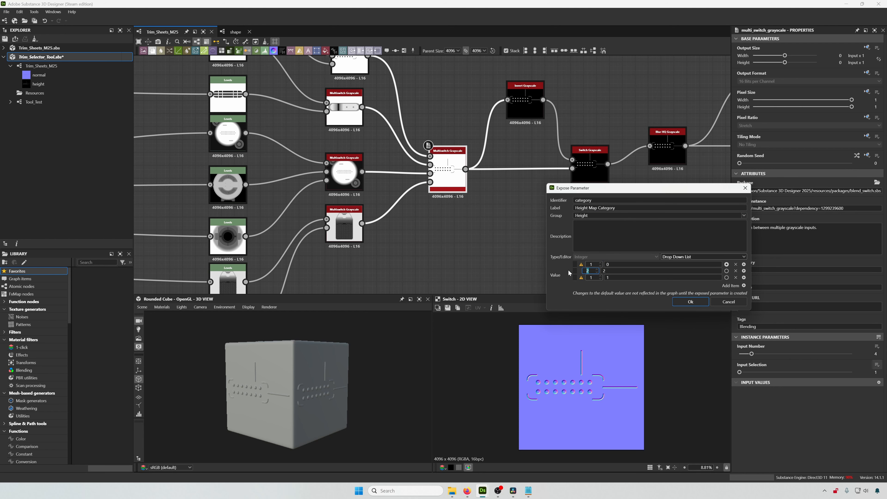
pyautogui.click(593, 278)
pyautogui.write('3')
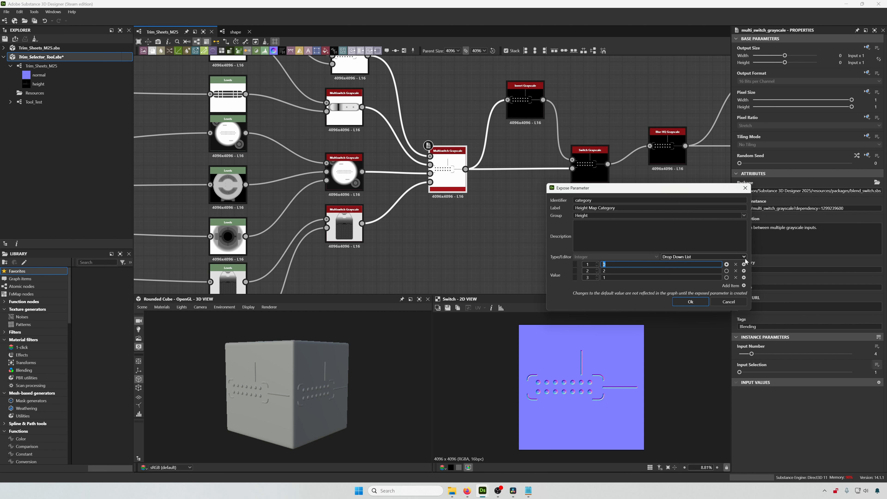
pyautogui.click(686, 287)
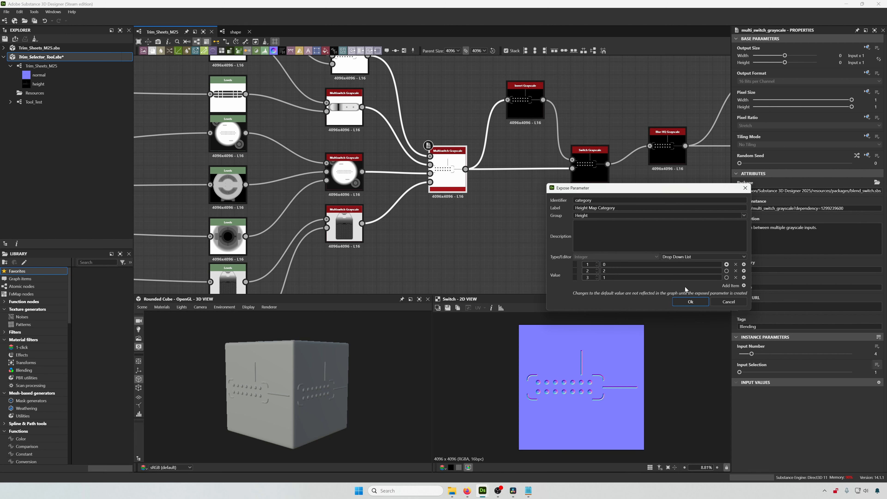
pyautogui.click(744, 285)
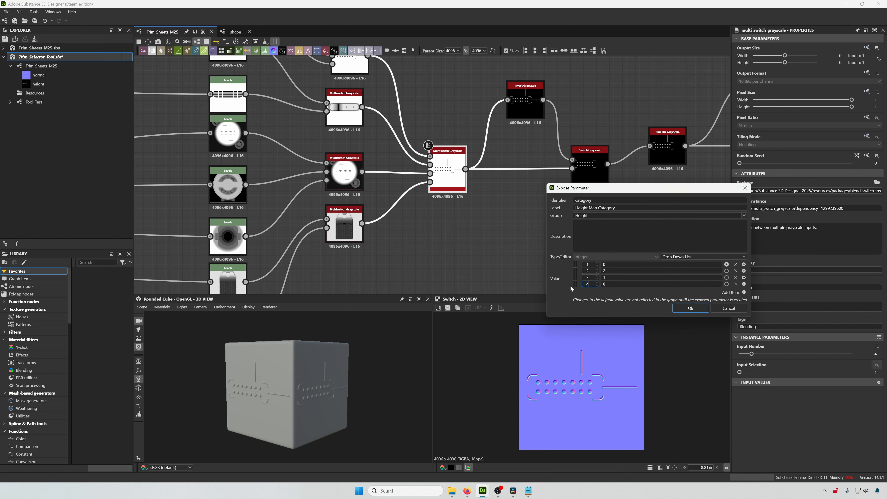
# - Name the drop-down items Dots, Pills, Circular and Large, then confirm the exposed parameter
pyautogui.moveTo(609, 265); pyautogui.dragTo(584, 267)
pyautogui.write('Dots')
pyautogui.click(615, 272)
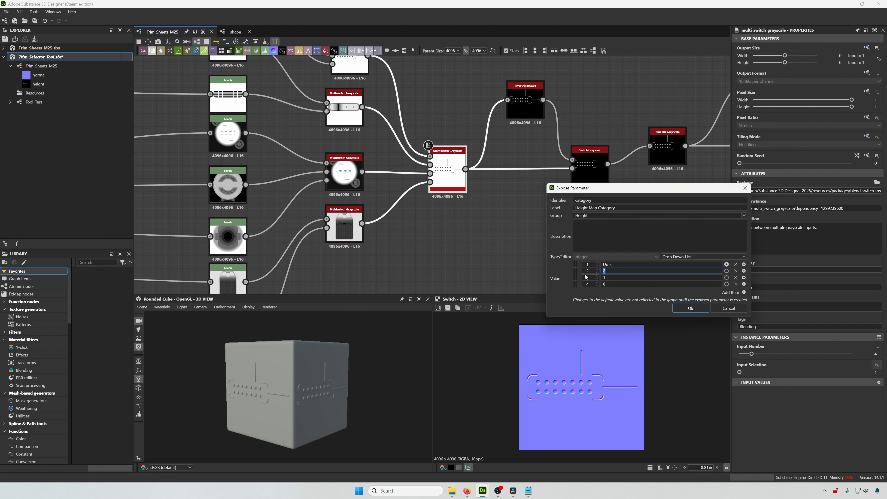
pyautogui.write('Pills')
pyautogui.press('Return')
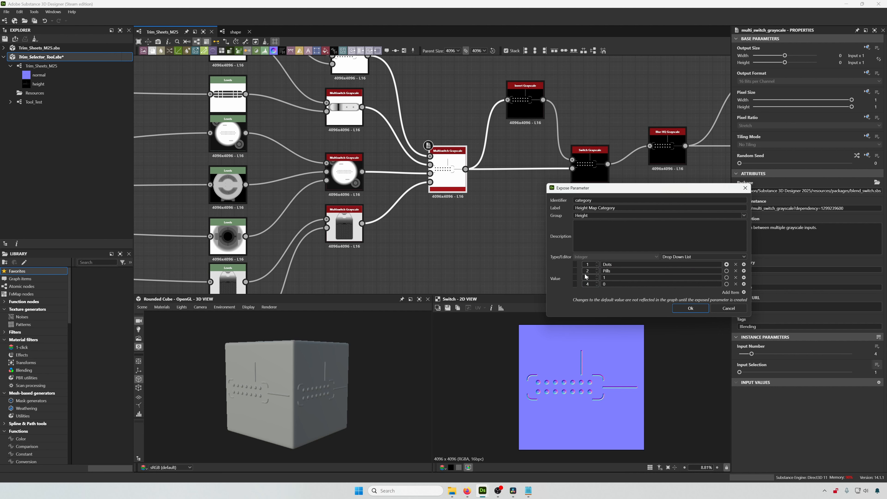
pyautogui.click(615, 278)
pyautogui.write('Circular')
pyautogui.press('Tab')
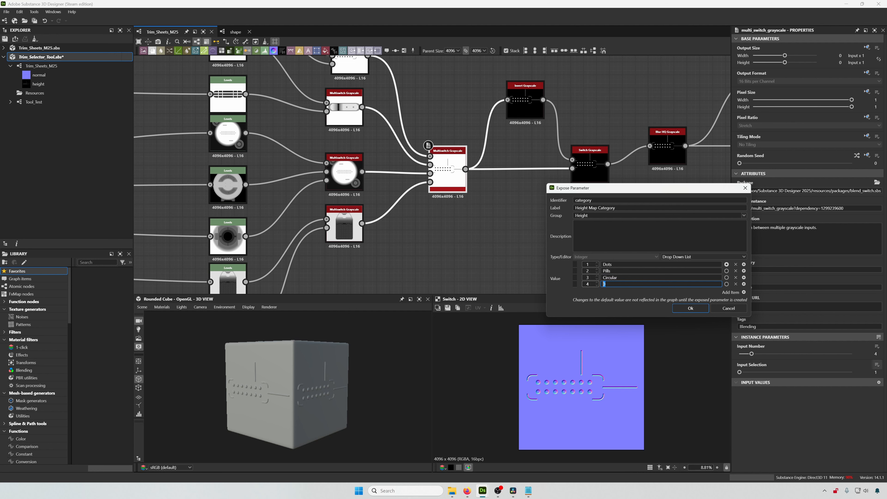
pyautogui.write('Large')
pyautogui.moveTo(633, 191); pyautogui.dragTo(598, 180)
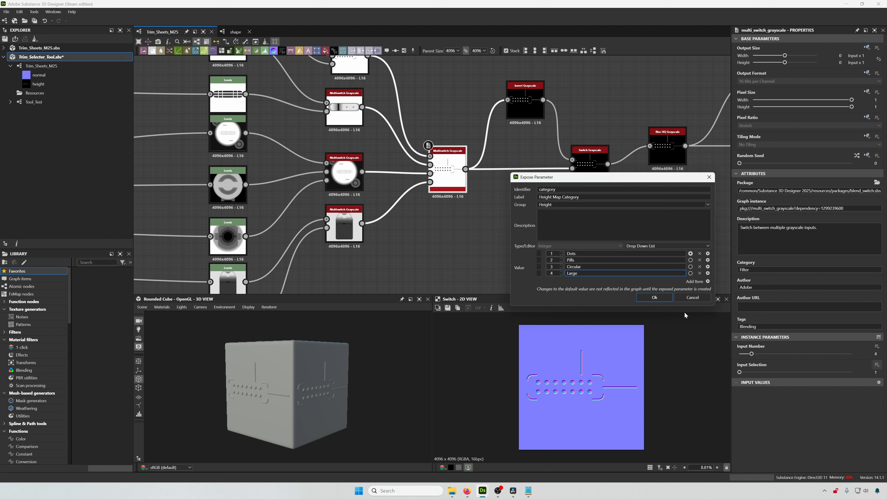
pyautogui.click(660, 299)
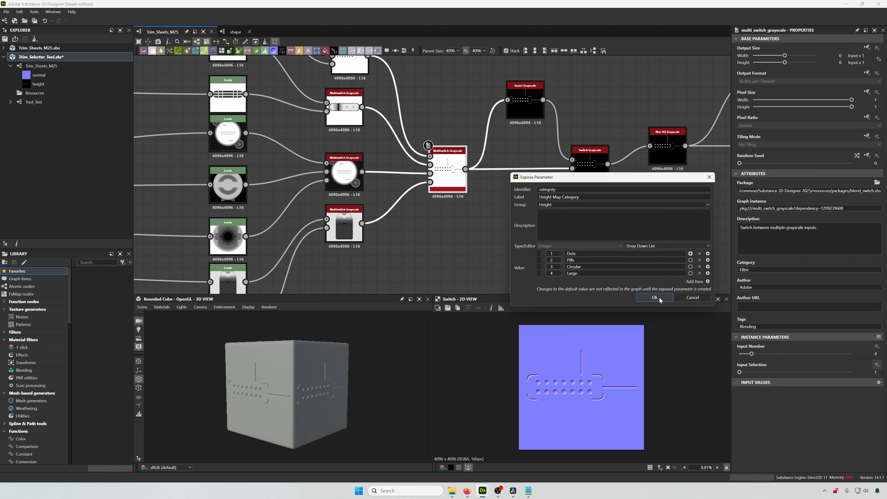
pyautogui.click(655, 298)
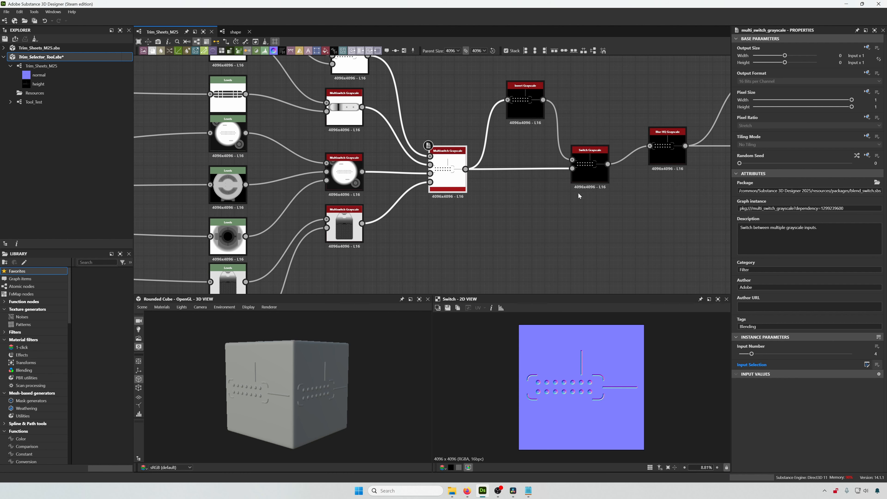
# - Nudge the Switch Grayscale and Blur HQ Grayscale nodes down to line them up
pyautogui.moveTo(595, 172); pyautogui.dragTo(595, 179)
pyautogui.moveTo(659, 152); pyautogui.dragTo(659, 170)
# - Expose the three-input dot Multiswitch node's Input Selection as a new graph input
pyautogui.scroll(-3, 604, 199)
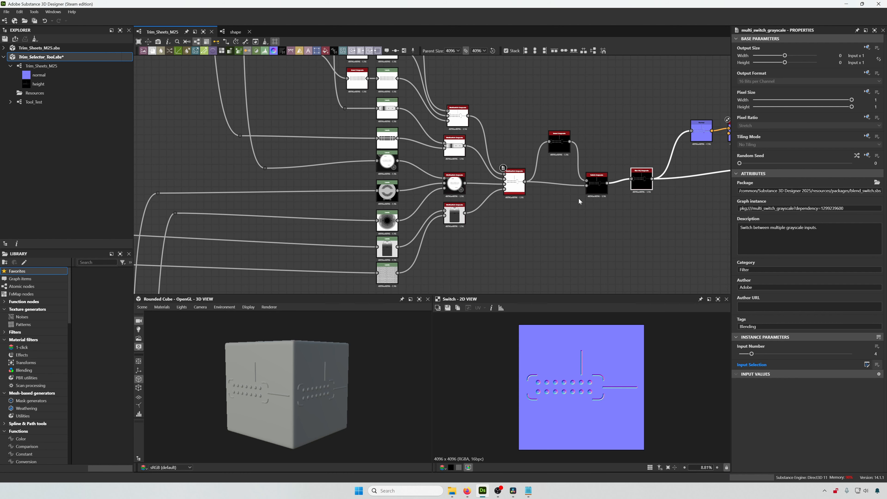
pyautogui.moveTo(521, 203); pyautogui.dragTo(559, 229, button='middle')
pyautogui.scroll(2, 559, 230)
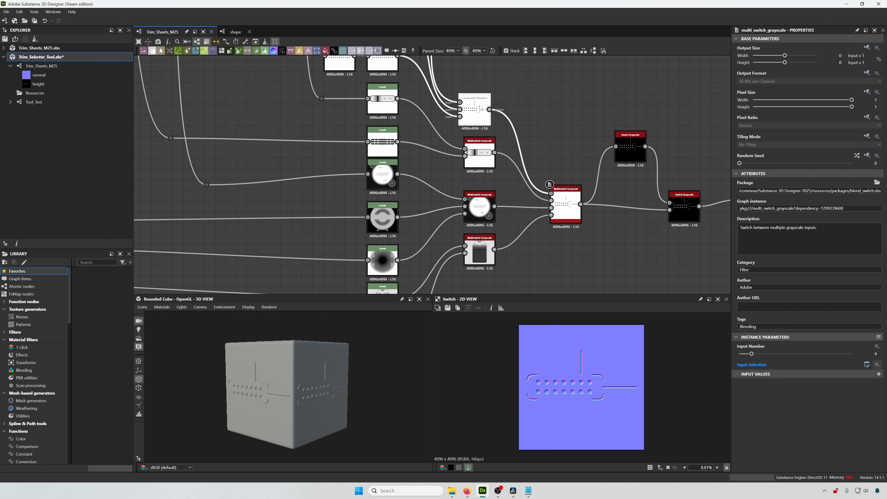
pyautogui.moveTo(481, 135); pyautogui.dragTo(480, 166, button='middle')
pyautogui.scroll(3, 481, 166)
pyautogui.moveTo(533, 112); pyautogui.dragTo(536, 186, button='middle')
pyautogui.click(536, 185)
pyautogui.click(491, 194)
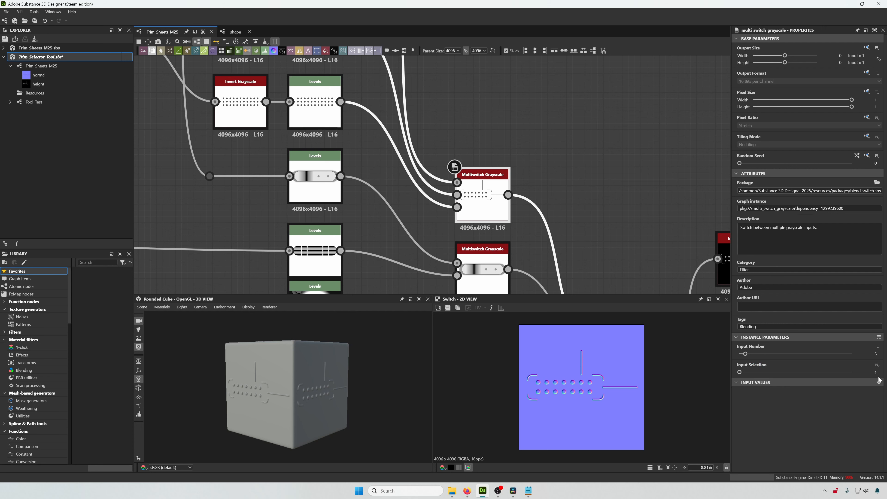
pyautogui.click(877, 365)
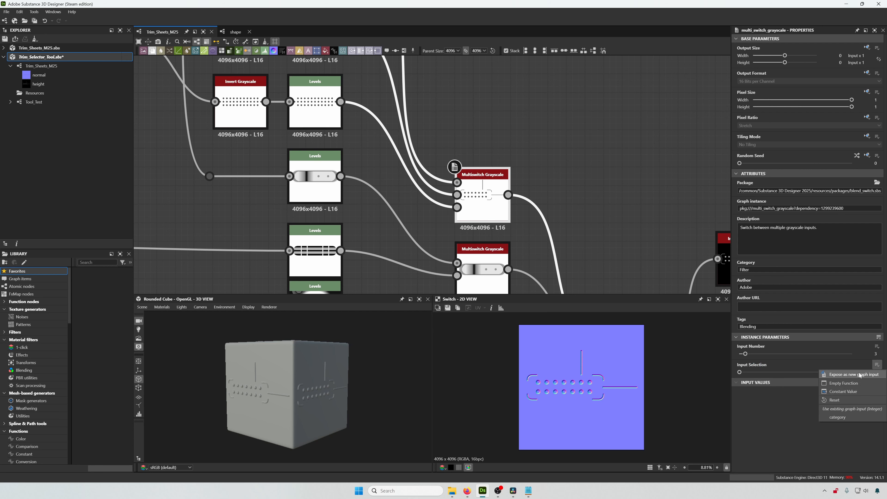
pyautogui.click(853, 375)
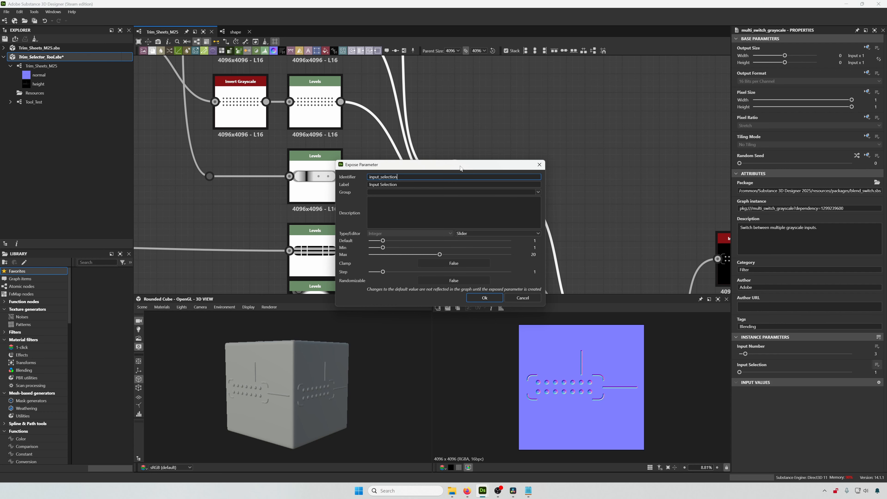
pyautogui.moveTo(460, 169); pyautogui.dragTo(672, 136)
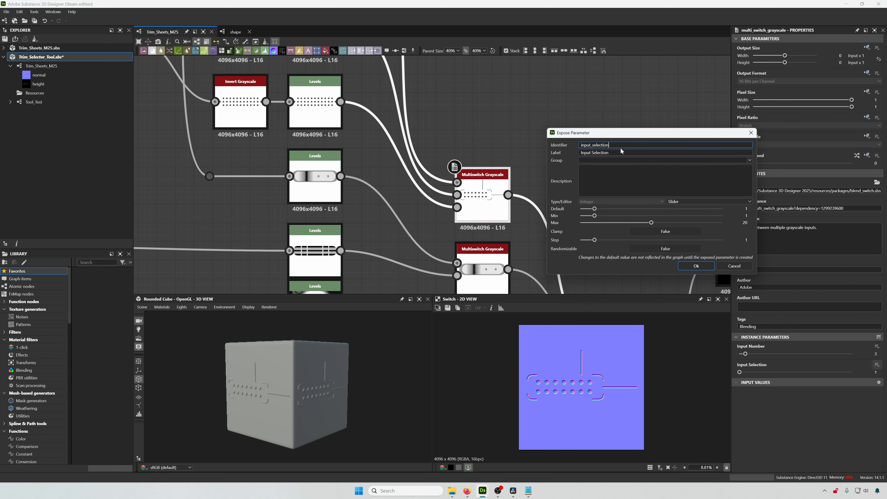
# - Set the parameter's identifier to dots, label Dot Patterns, group Height and maximum 3, then confirm
pyautogui.hotkey('ctrl', 'a')
pyautogui.write('dots')
pyautogui.press('Tab')
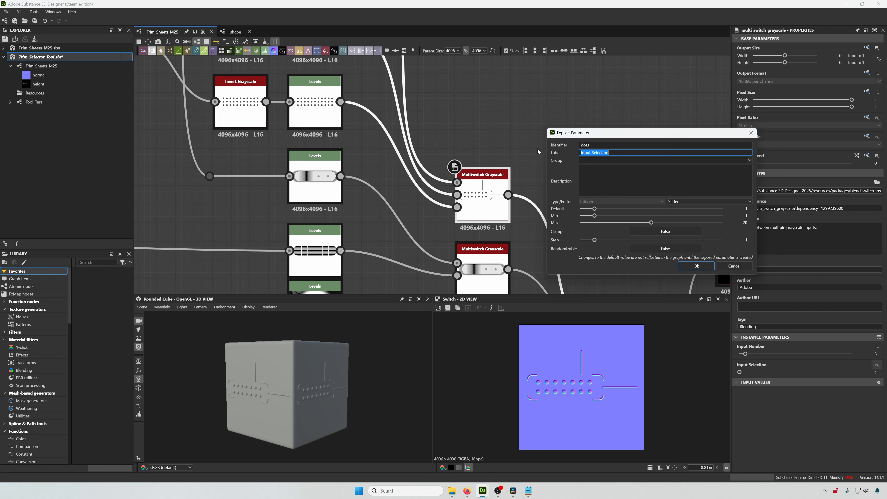
pyautogui.write('Dots')
pyautogui.press('Tab')
pyautogui.write('Height')
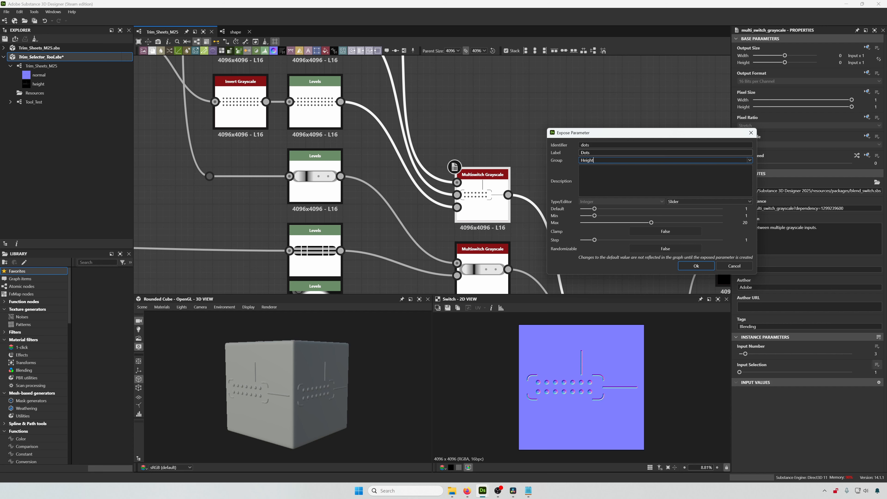
pyautogui.click(590, 153)
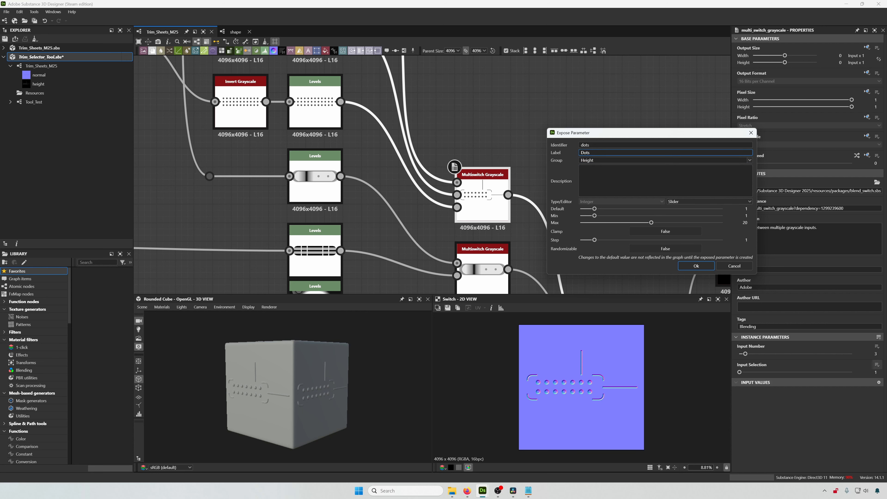
pyautogui.write('Pattern')
pyautogui.click(746, 223)
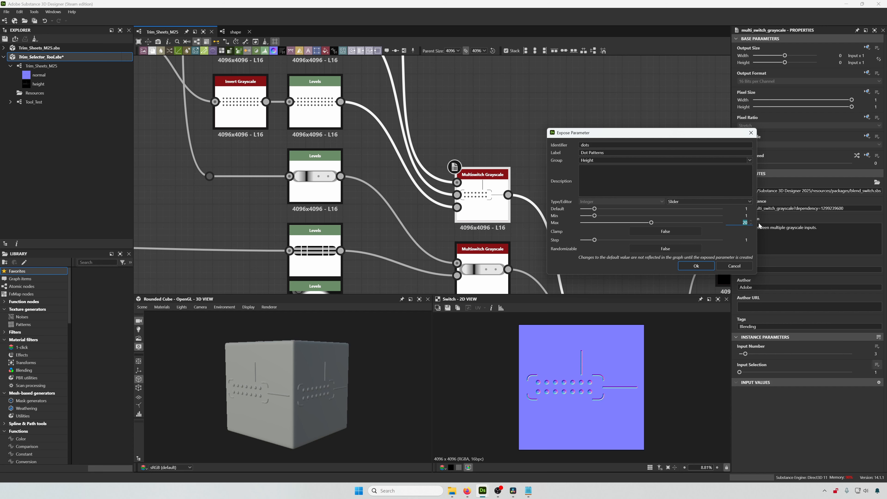
pyautogui.write('3')
pyautogui.press('Tab')
pyautogui.click(696, 266)
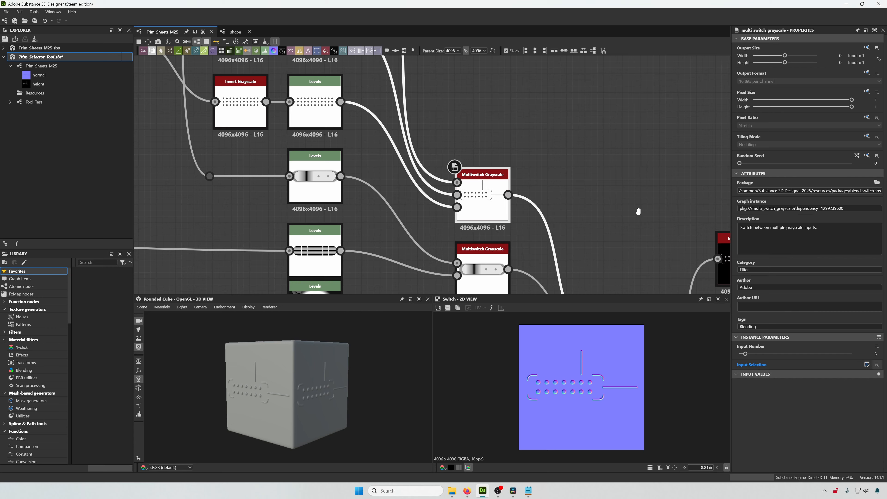
# - Expose the two-input pill Multiswitch node's Input Selection as a new graph input
pyautogui.moveTo(513, 284); pyautogui.dragTo(537, 177, button='middle')
pyautogui.click(531, 177)
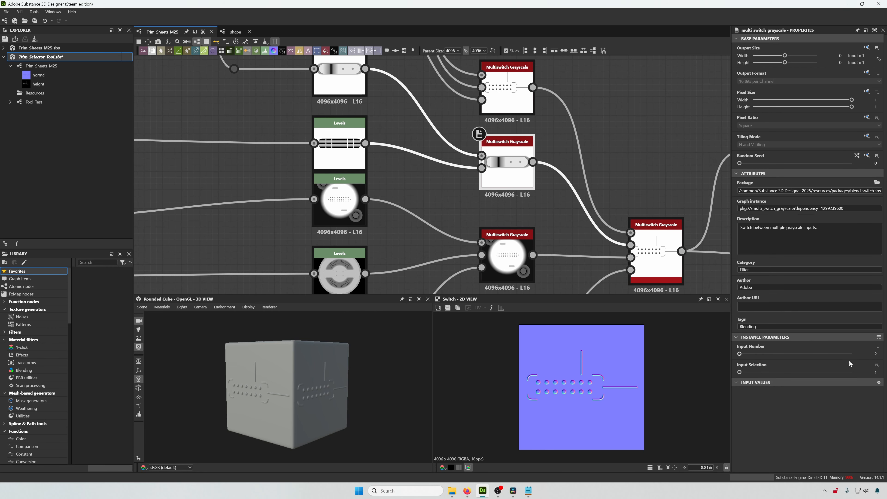
pyautogui.click(877, 365)
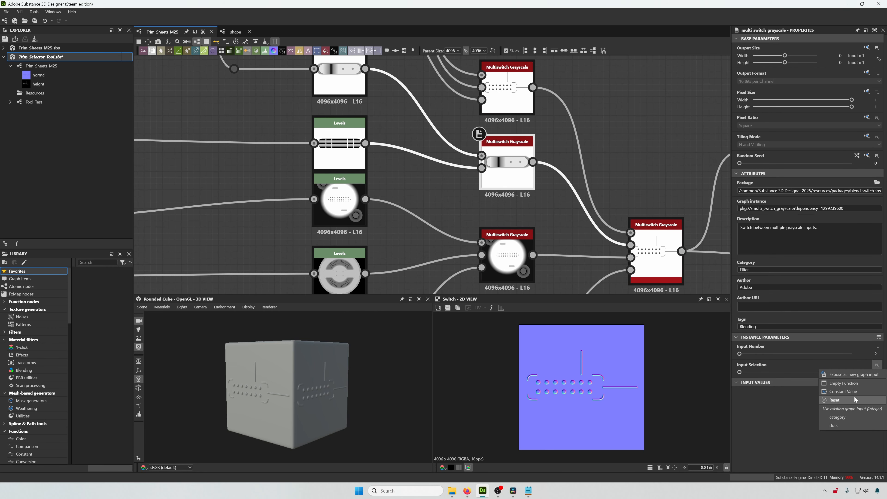
pyautogui.click(853, 375)
pyautogui.moveTo(475, 166); pyautogui.dragTo(705, 205)
pyautogui.moveTo(631, 215); pyautogui.dragTo(581, 214)
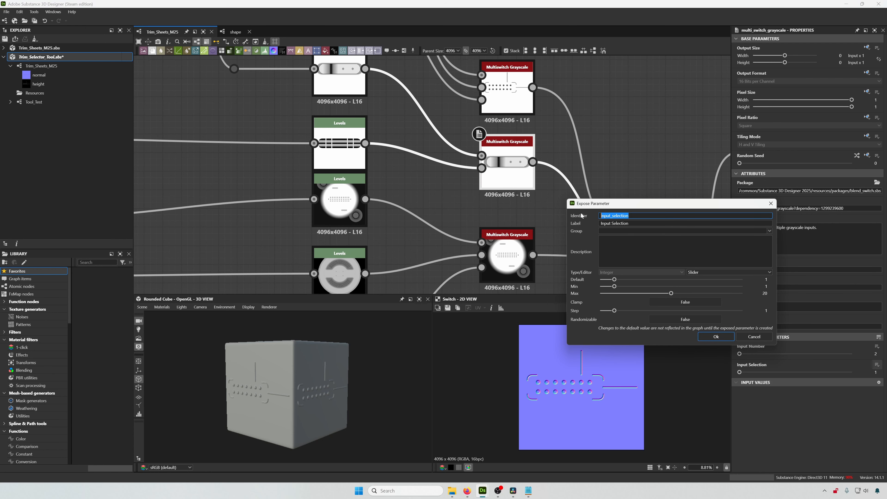
# - Set identifier pills, label Pill Patterns, group Height, minimum 1 and maximum 2, then confirm
pyautogui.write('pills')
pyautogui.press('Tab')
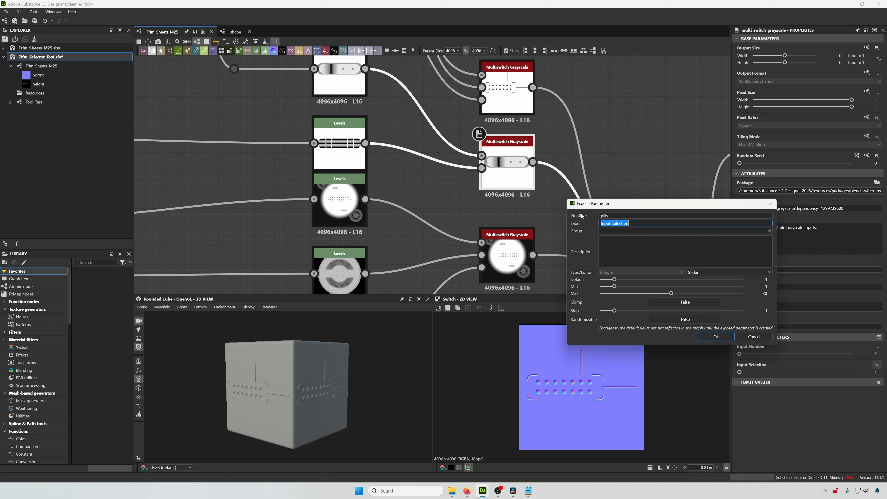
pyautogui.write('Pill Patterns')
pyautogui.press('Tab')
pyautogui.write('H')
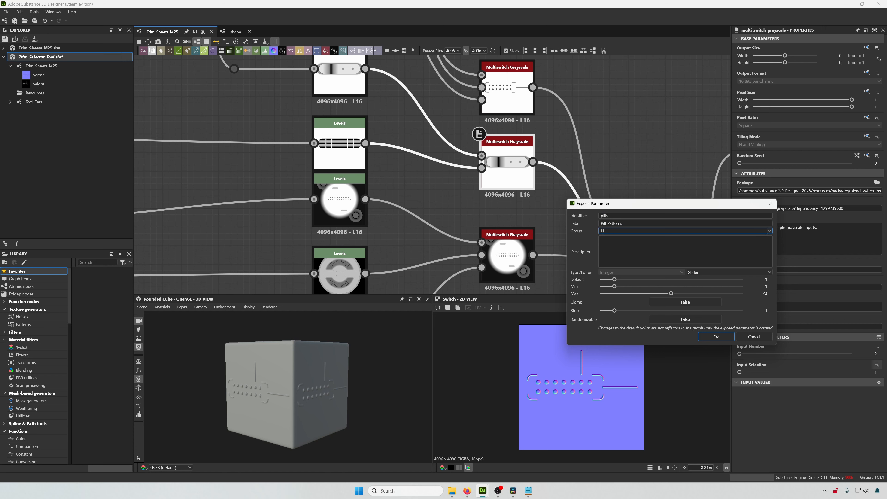
pyautogui.write('eight')
pyautogui.moveTo(632, 207); pyautogui.dragTo(659, 178)
pyautogui.moveTo(660, 178); pyautogui.dragTo(648, 221)
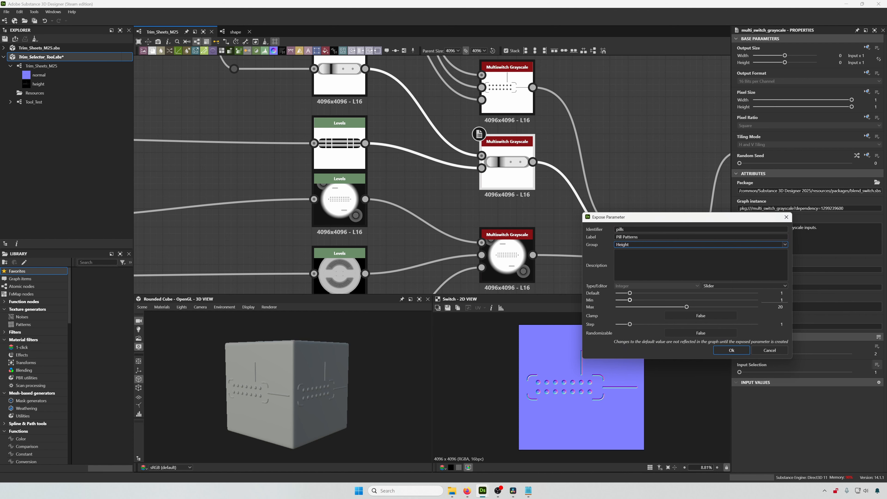
pyautogui.click(786, 300)
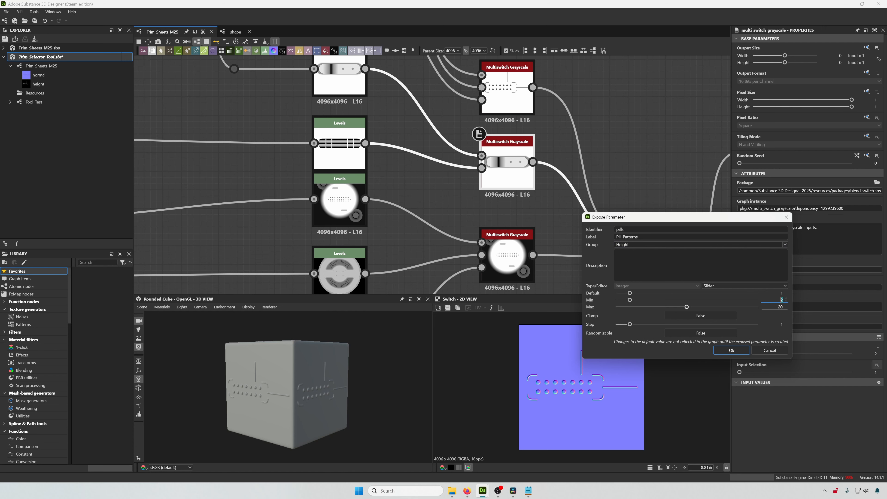
pyautogui.write('1')
pyautogui.press('Tab')
pyautogui.write('2')
pyautogui.click(736, 348)
# - Expose the three-input circular Multiswitch node's Input Selection as a new graph input
pyautogui.moveTo(548, 233); pyautogui.dragTo(570, 165, button='middle')
pyautogui.scroll(1, 569, 164)
pyautogui.click(527, 180)
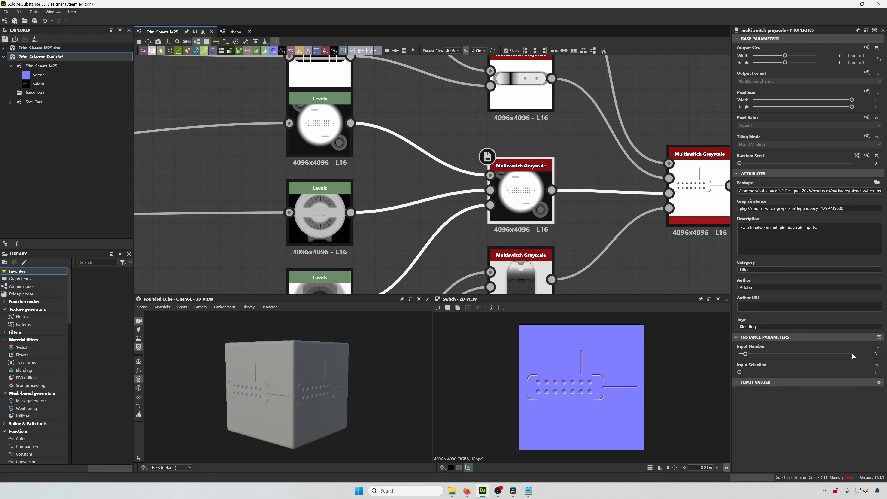
pyautogui.click(877, 365)
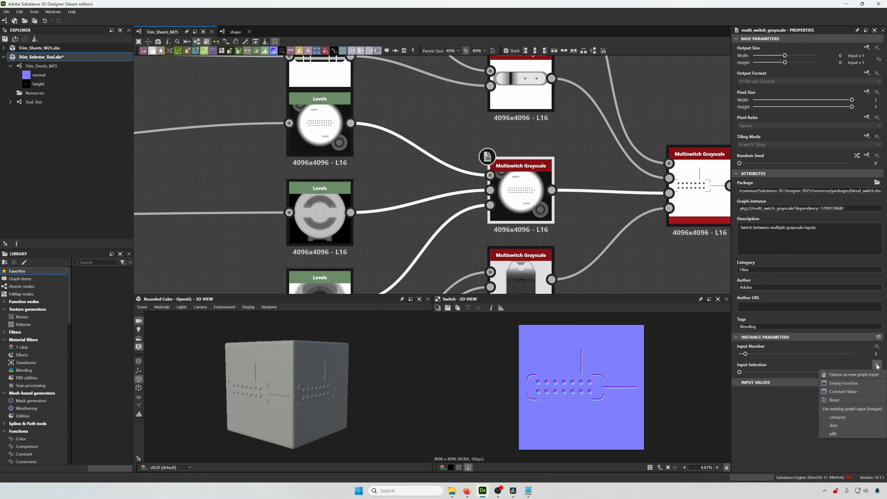
pyautogui.click(866, 374)
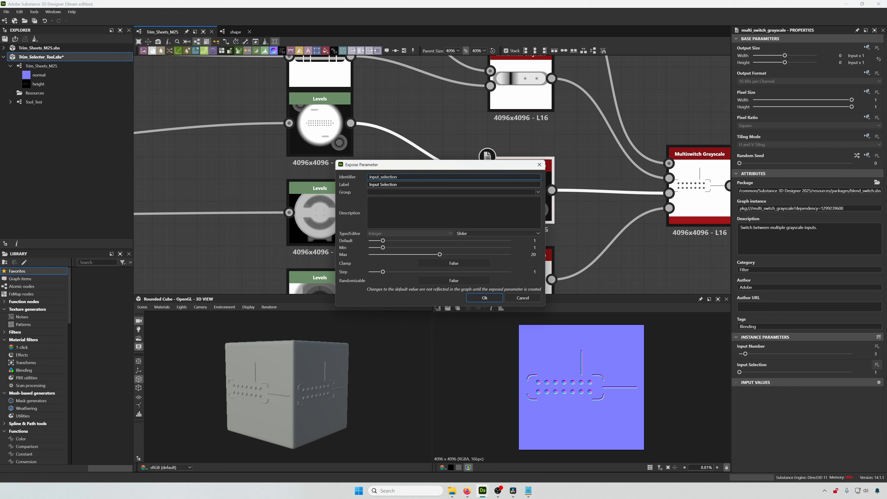
pyautogui.moveTo(494, 161); pyautogui.dragTo(753, 223)
pyautogui.moveTo(659, 234); pyautogui.dragTo(629, 234)
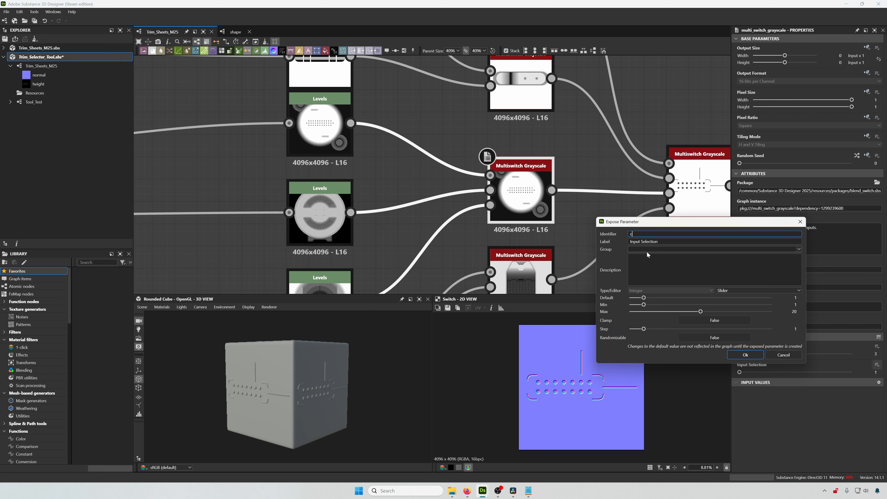
# - Set identifier circular, label Circular Patterns, maximum 3 and group Height, then confirm
pyautogui.write('circular')
pyautogui.press('Tab')
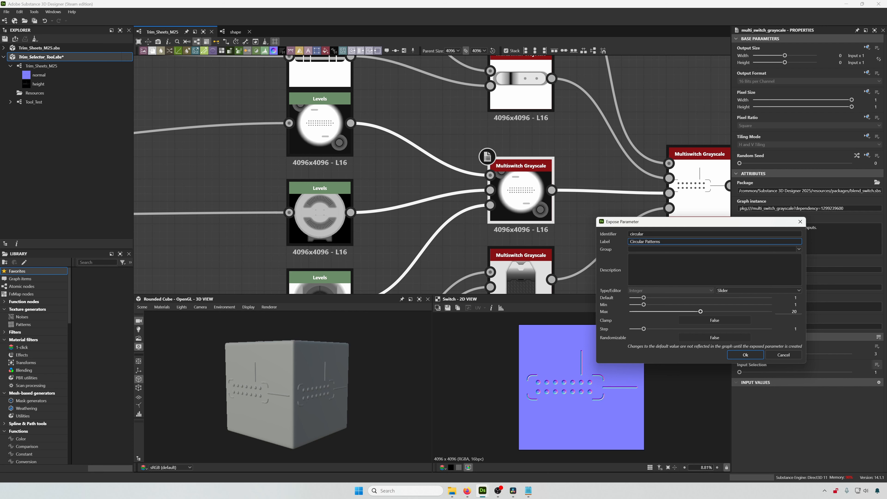
pyautogui.doubleClick(794, 311)
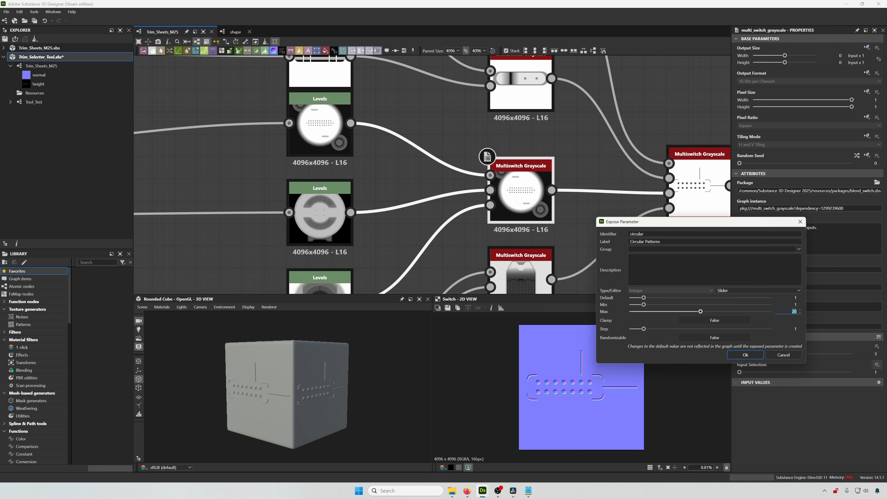
pyautogui.write('3')
pyautogui.click(664, 249)
pyautogui.write('Heigh')
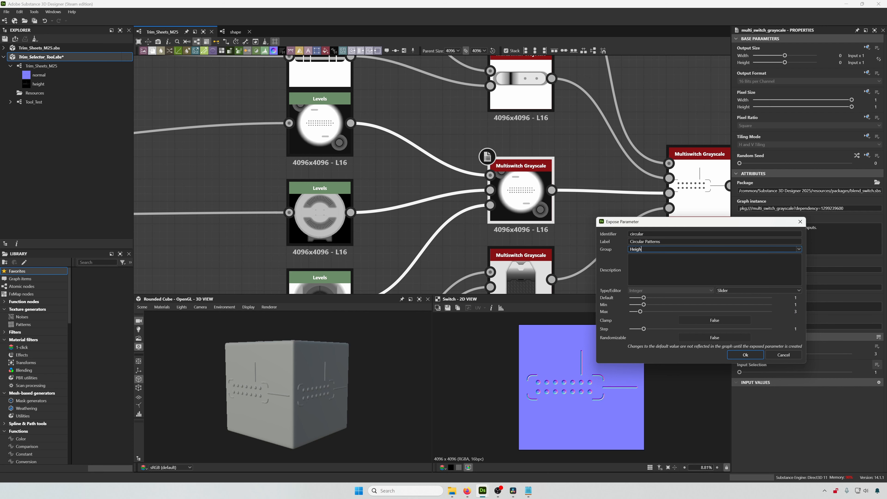
pyautogui.write('t')
pyautogui.click(750, 355)
# - Expose the large-pattern Multiswitch node's Input Selection as a new graph input
pyautogui.moveTo(645, 258); pyautogui.dragTo(653, 167, button='middle')
pyautogui.moveTo(607, 237); pyautogui.dragTo(617, 222, button='middle')
pyautogui.click(541, 176)
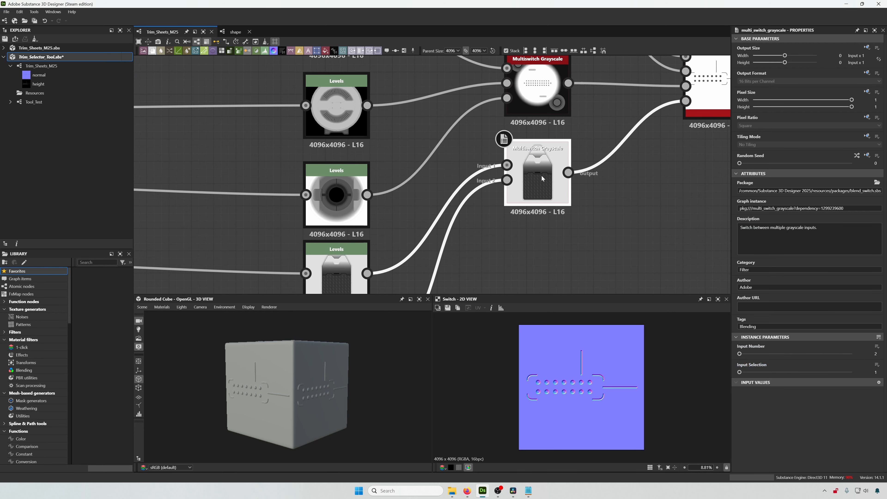
pyautogui.click(877, 365)
pyautogui.click(846, 375)
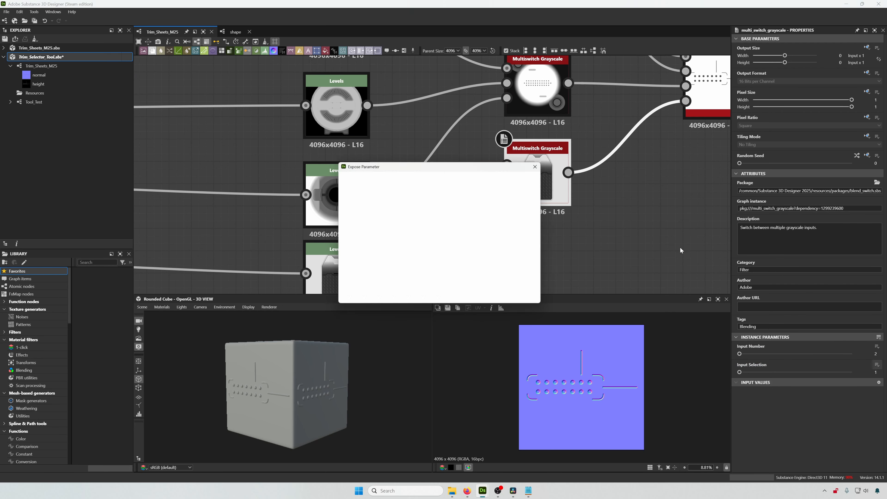
pyautogui.moveTo(487, 166); pyautogui.dragTo(774, 235)
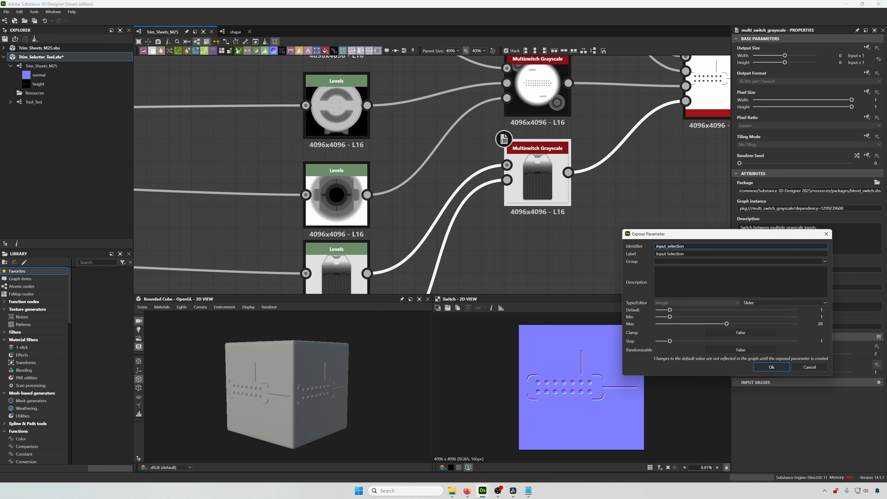
# - Set identifier large, label Large Patterns and group Height, then confirm
pyautogui.moveTo(697, 246); pyautogui.dragTo(612, 238)
pyautogui.write('large')
pyautogui.press('Tab')
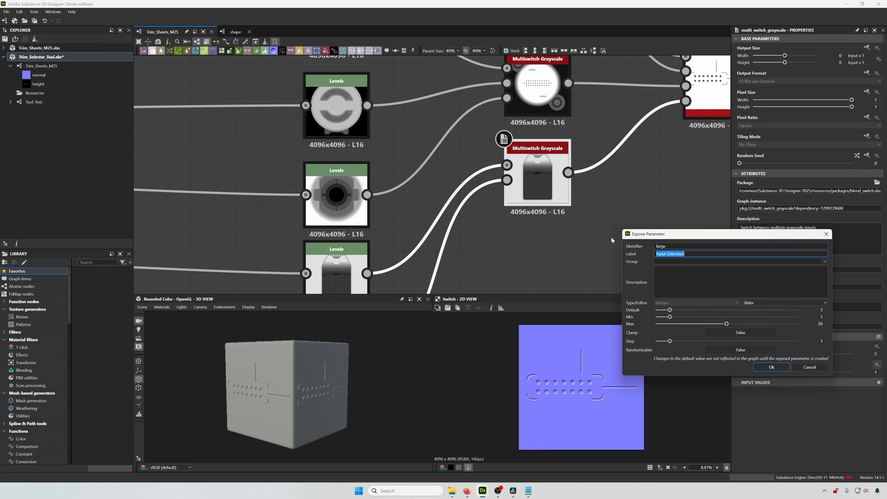
pyautogui.write('Large Patterns')
pyautogui.press('Tab')
pyautogui.write('Height')
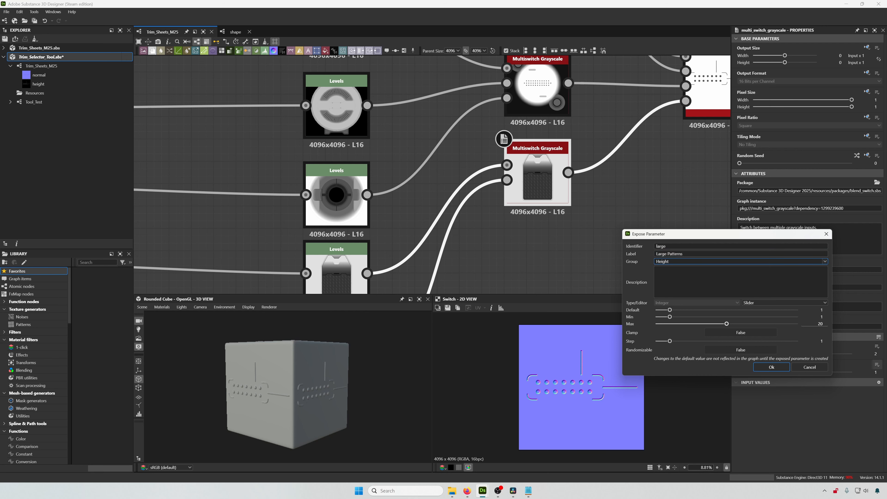
pyautogui.doubleClick(824, 324)
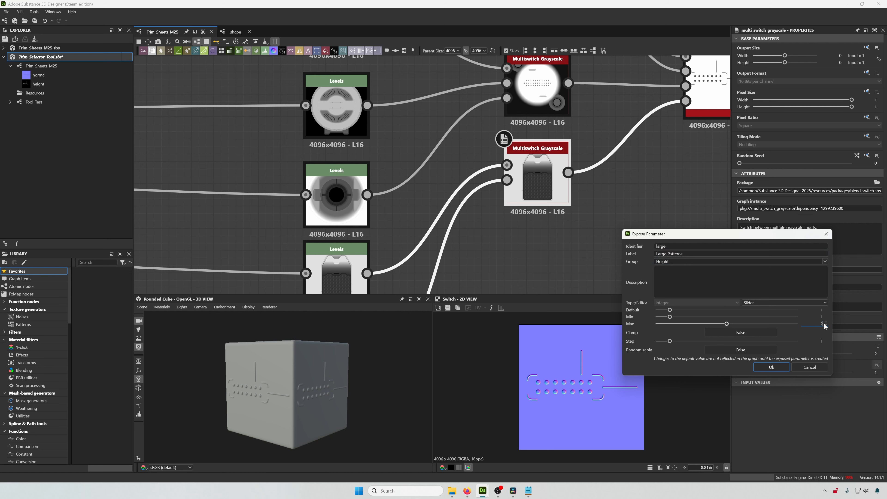
pyautogui.click(772, 367)
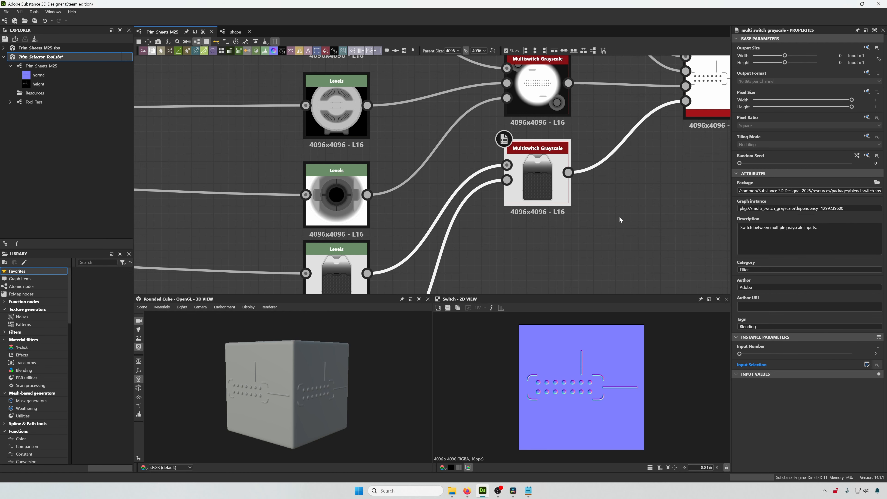
# - Save the Trim_Selector_Tool package
pyautogui.scroll(-3, 620, 217)
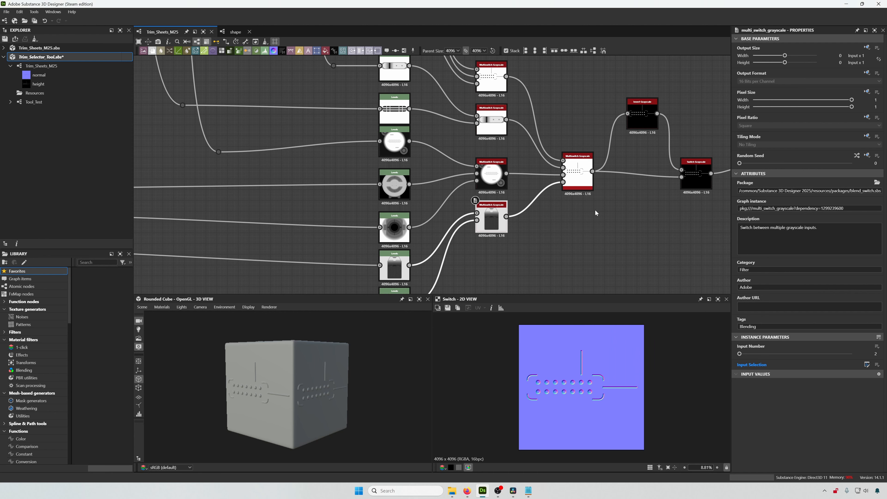
pyautogui.moveTo(601, 212); pyautogui.dragTo(607, 209, button='middle')
pyautogui.hotkey('ctrl', 's')
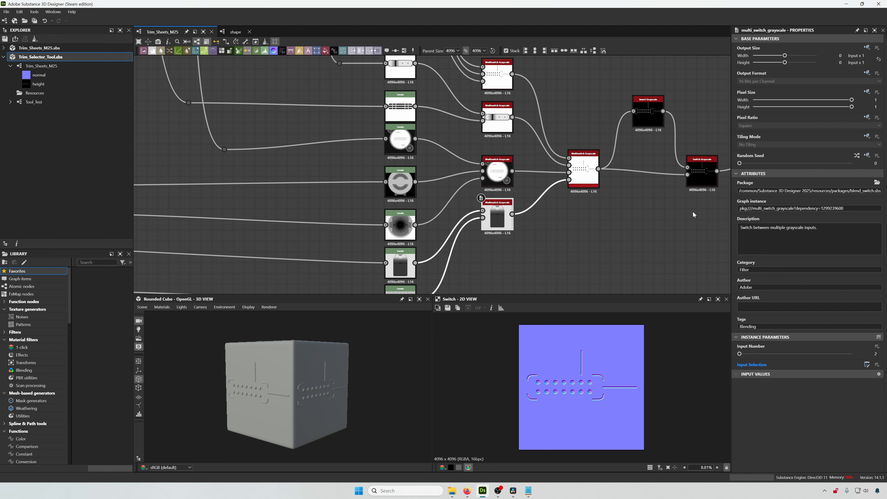
# - Open the Tool_Test graph and add a Trim_Sheets_M25 instance to it
pyautogui.click(37, 103)
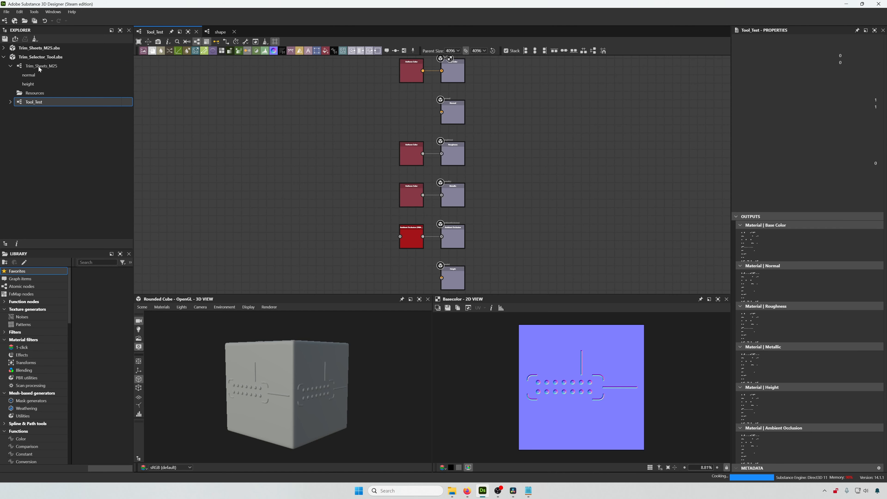
pyautogui.click(38, 66)
pyautogui.moveTo(39, 66); pyautogui.dragTo(312, 177)
pyautogui.moveTo(366, 159); pyautogui.dragTo(405, 179, button='middle')
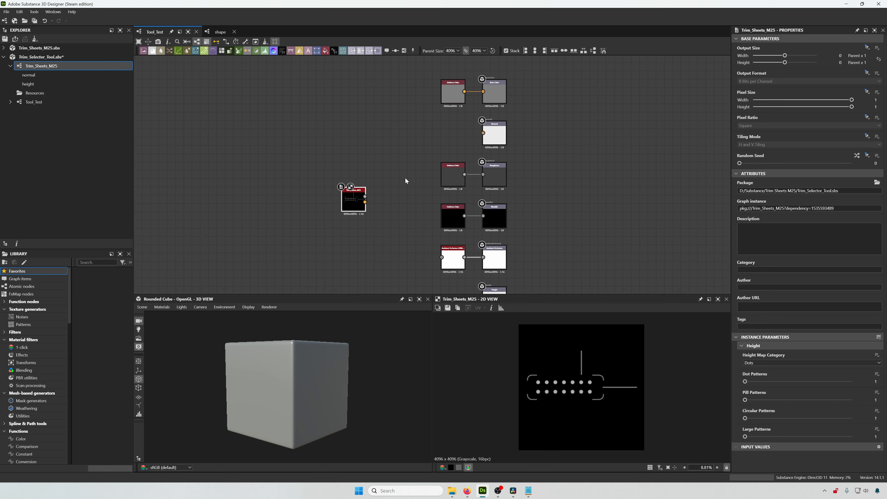
# - Connect the instance's Height and Normal outputs to the Height and Normal output nodes
pyautogui.scroll(4, 363, 196)
pyautogui.moveTo(354, 195); pyautogui.dragTo(531, 116)
pyautogui.scroll(-3, 417, 175)
pyautogui.moveTo(400, 166); pyautogui.dragTo(401, 122, button='middle')
pyautogui.moveTo(374, 130); pyautogui.dragTo(350, 229)
pyautogui.moveTo(394, 231); pyautogui.dragTo(358, 156, button='middle')
pyautogui.moveTo(324, 140); pyautogui.dragTo(495, 234)
pyautogui.moveTo(307, 144); pyautogui.dragTo(296, 127)
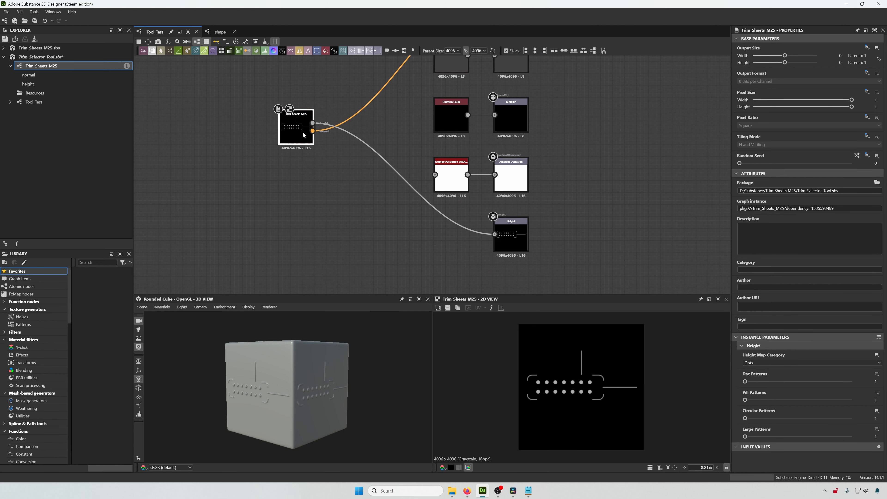
pyautogui.scroll(5, 311, 378)
pyautogui.moveTo(310, 376); pyautogui.dragTo(296, 377)
pyautogui.moveTo(364, 217); pyautogui.dragTo(393, 258, button='middle')
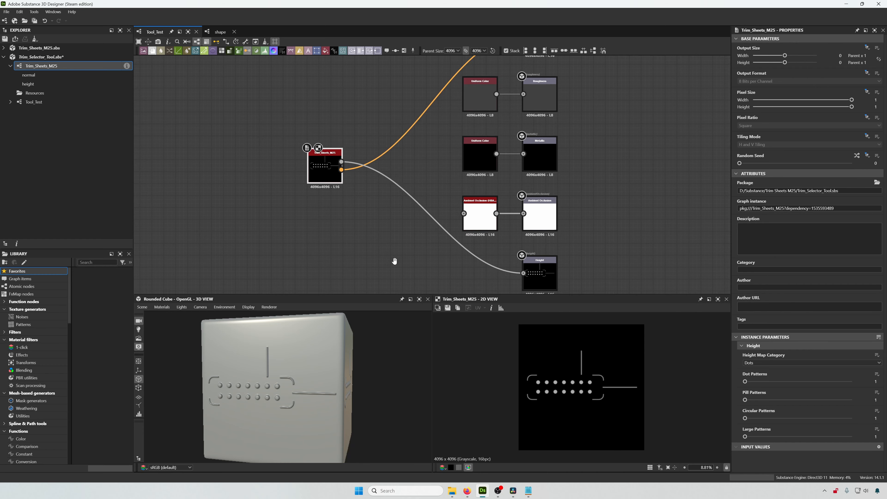
pyautogui.scroll(6, 335, 159)
pyautogui.moveTo(321, 213); pyautogui.dragTo(327, 193, button='middle')
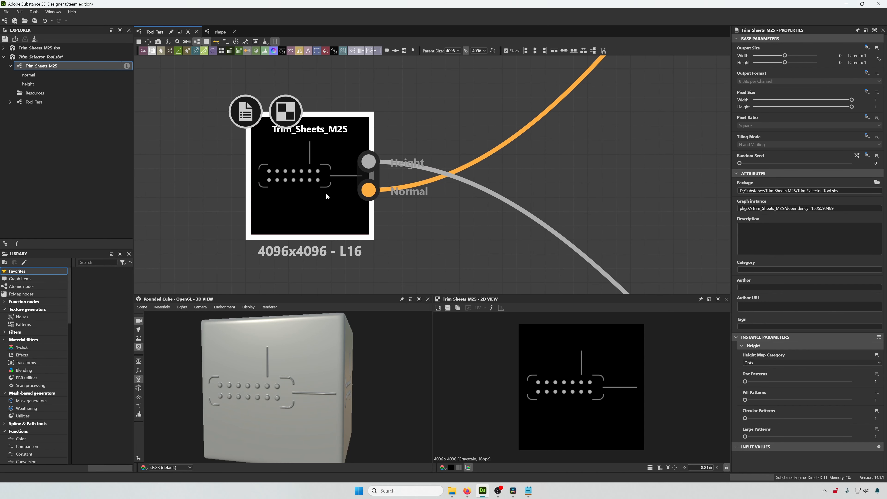
# - Cycle the instance's Height Map Category through Pills, Circular and Large to test the switching
pyautogui.click(763, 364)
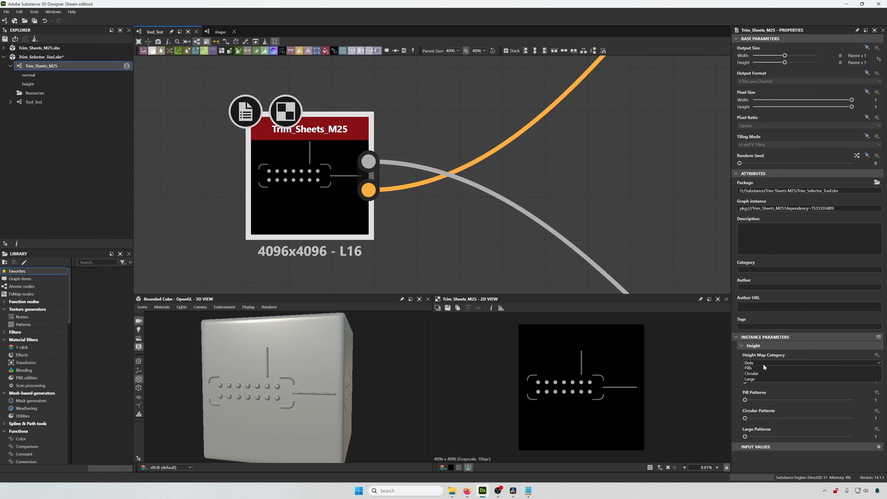
pyautogui.click(763, 373)
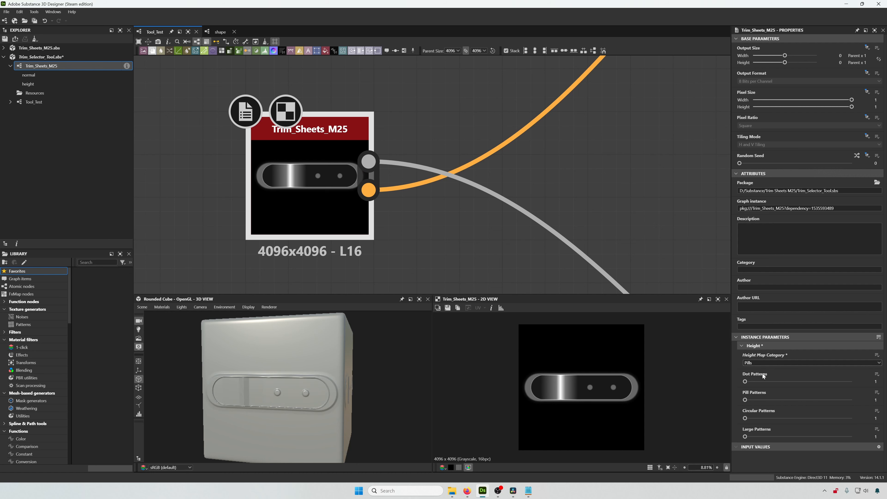
pyautogui.click(757, 362)
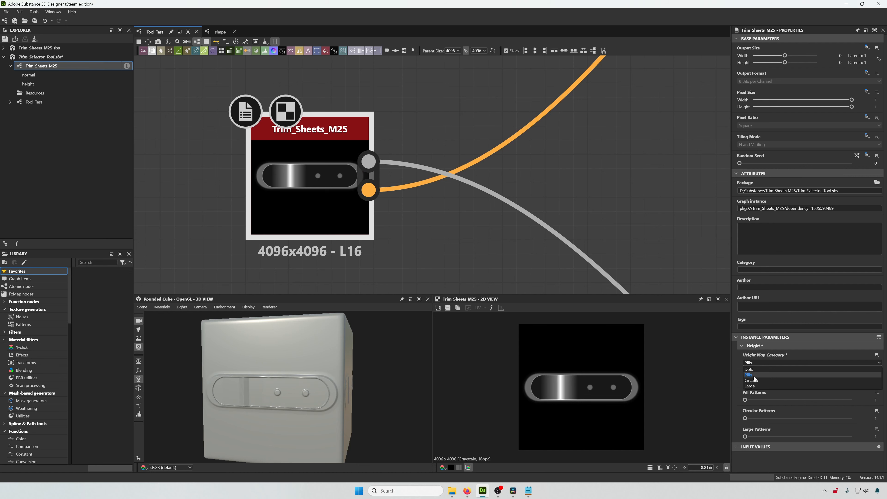
pyautogui.click(753, 381)
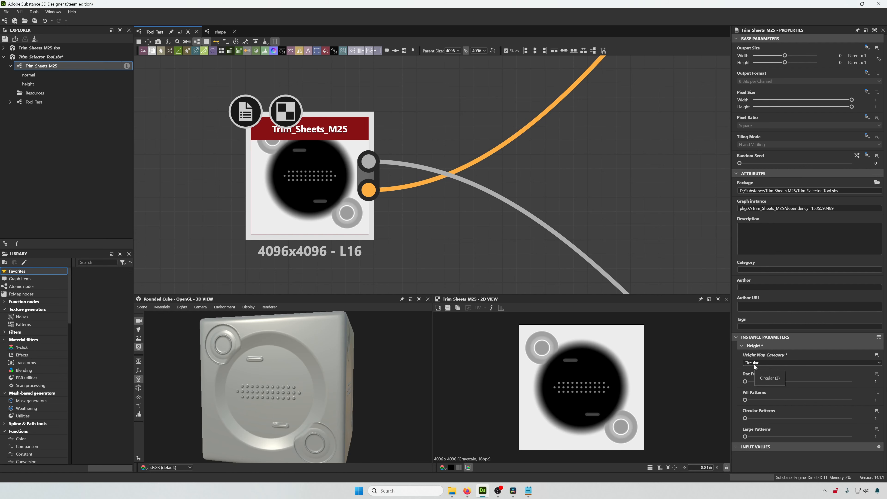
pyautogui.click(754, 365)
pyautogui.click(755, 386)
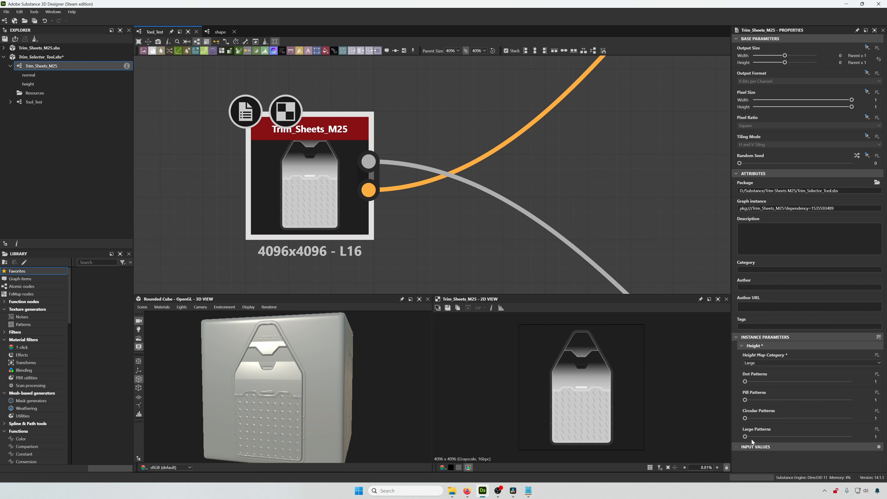
pyautogui.moveTo(746, 437); pyautogui.dragTo(711, 440)
pyautogui.scroll(-2, 521, 163)
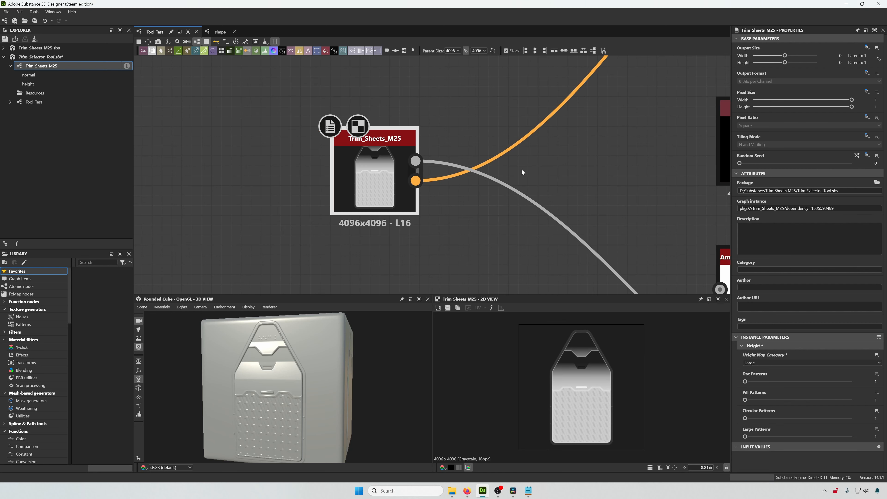
# - Open the Trim_Sheets_M25 graph and inspect the height Multiswitch chain
pyautogui.moveTo(478, 215); pyautogui.dragTo(496, 238, button='middle')
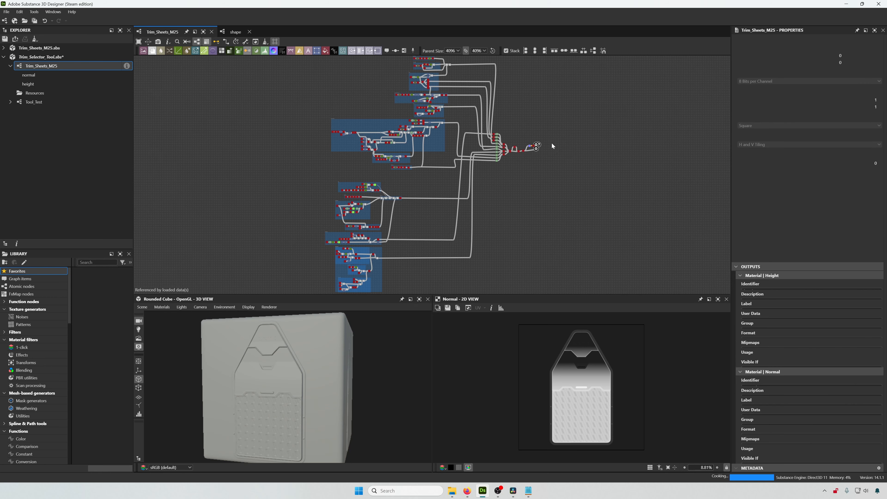
pyautogui.scroll(8, 553, 145)
pyautogui.scroll(4, 516, 154)
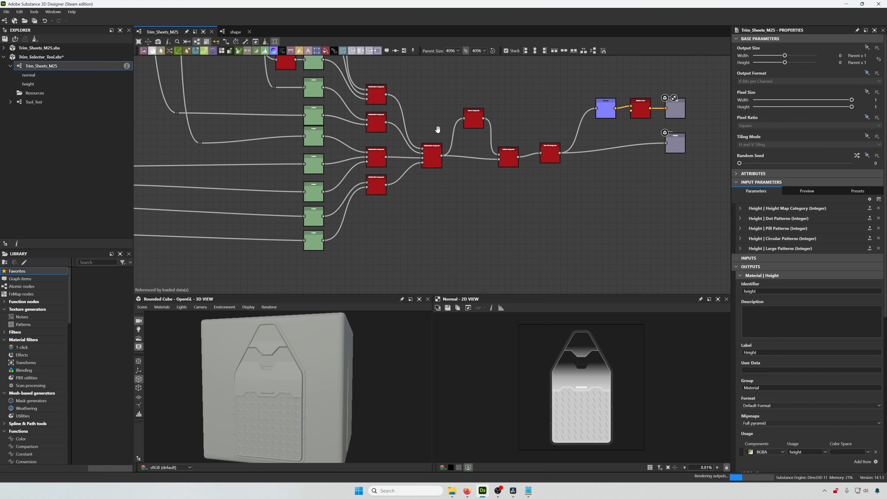
pyautogui.moveTo(435, 135); pyautogui.dragTo(482, 169, button='middle')
pyautogui.moveTo(481, 139); pyautogui.dragTo(505, 174, button='middle')
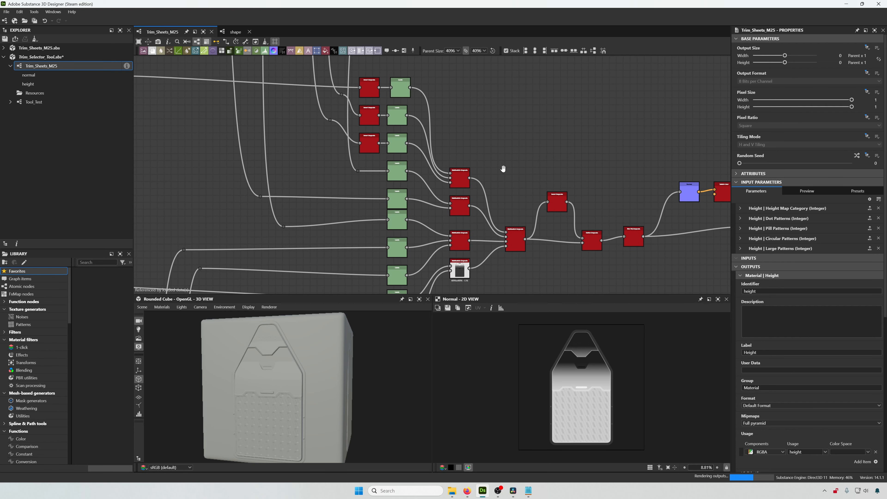
pyautogui.scroll(4, 500, 196)
pyautogui.click(493, 198)
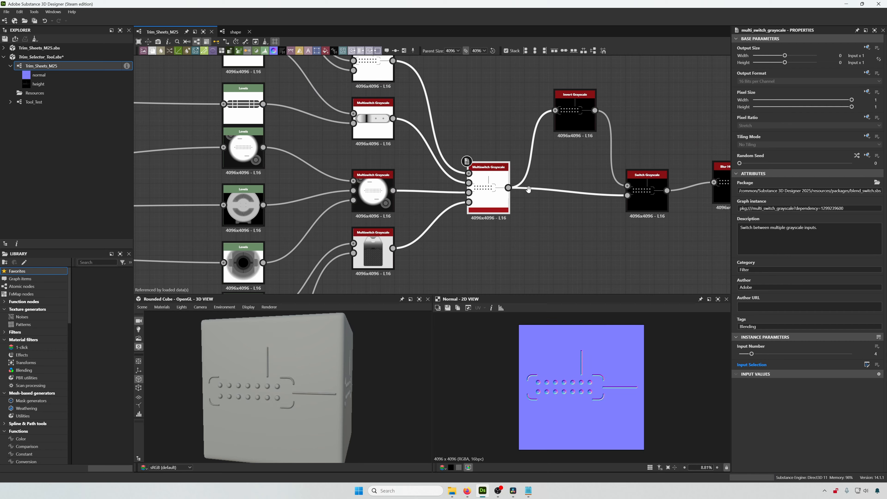
# - Reposition the Invert Grayscale and Switch Grayscale nodes after the main Multiswitch node
pyautogui.moveTo(574, 120); pyautogui.dragTo(519, 141, button='middle')
pyautogui.click(517, 141)
pyautogui.moveTo(596, 213); pyautogui.dragTo(596, 200)
pyautogui.moveTo(615, 210); pyautogui.dragTo(561, 206, button='middle')
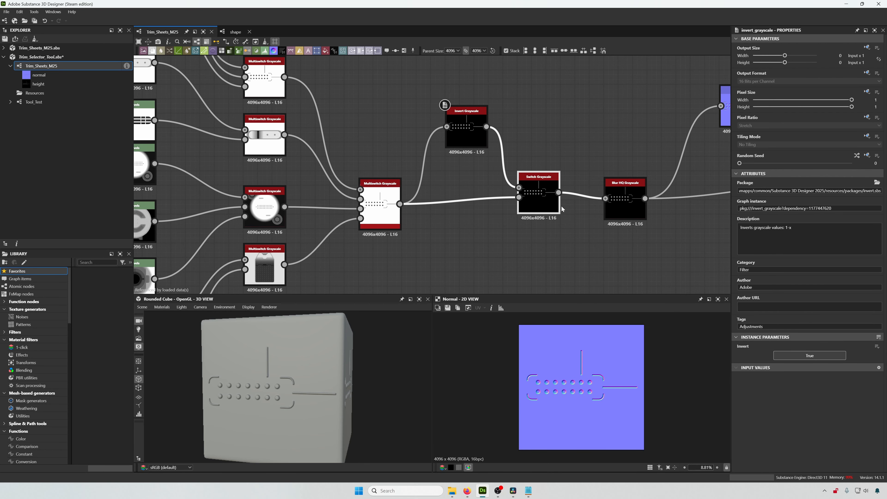
pyautogui.scroll(2, 561, 205)
pyautogui.click(562, 241)
# - Expose the Switch Grayscale node's Switch parameter as a new graph input
pyautogui.click(536, 204)
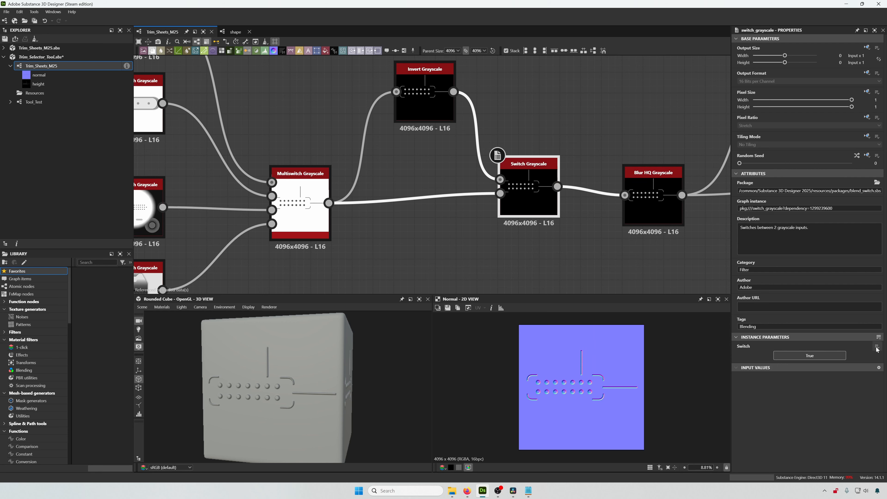
pyautogui.click(877, 346)
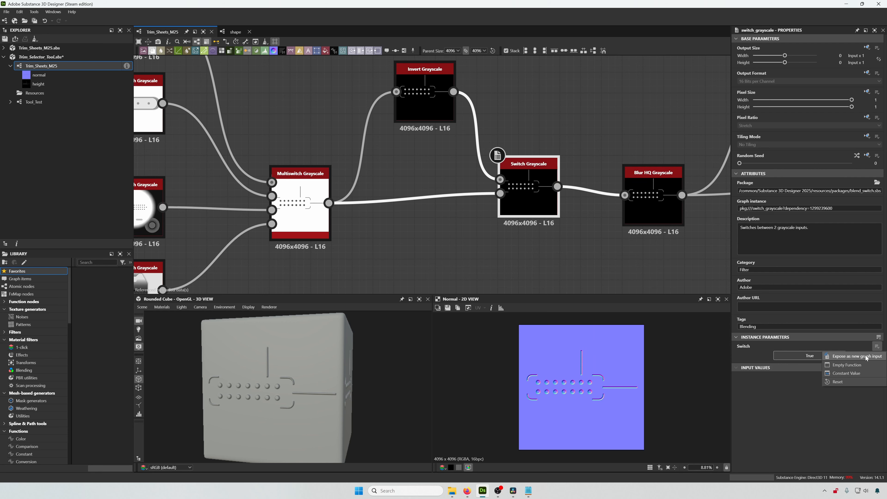
pyautogui.click(852, 356)
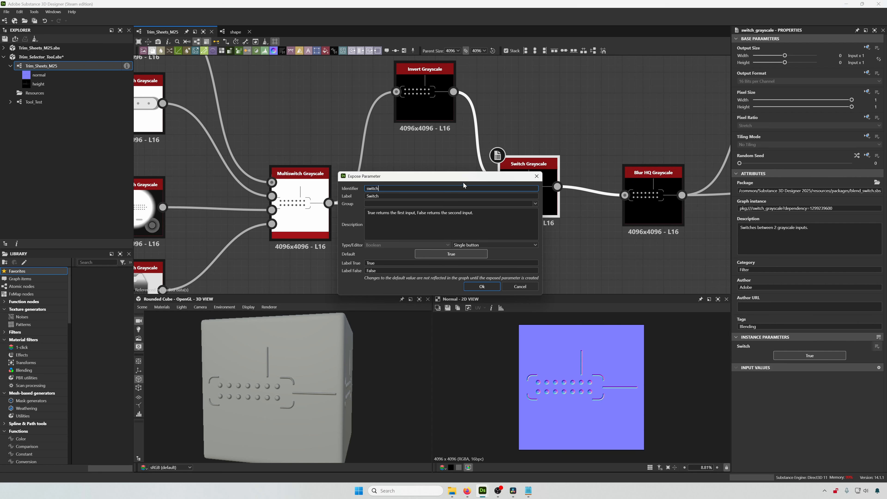
pyautogui.moveTo(458, 177); pyautogui.dragTo(672, 213)
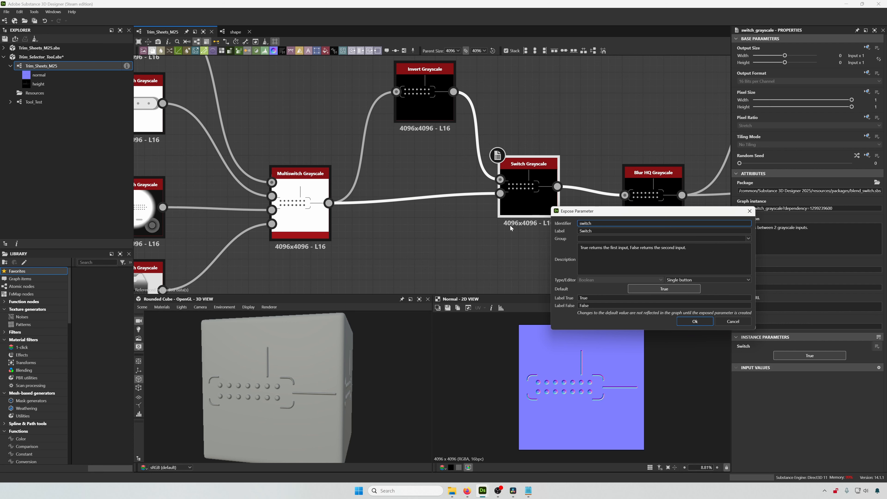
# - Set identifier invert, label Invert Height Map, clear the description, default False, then confirm
pyautogui.press('BackSpace')
pyautogui.press('BackSpace')
pyautogui.press('BackSpace')
pyautogui.press('BackSpace')
pyautogui.press('BackSpace')
pyautogui.press('BackSpace')
pyautogui.write('invert')
pyautogui.press('Tab')
pyautogui.write('Inv')
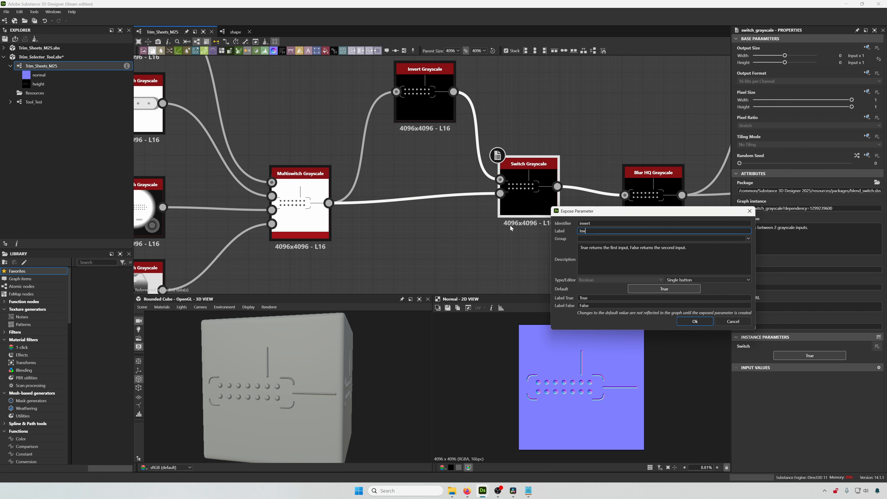
pyautogui.write('ert Height Map')
pyautogui.press('Tab')
pyautogui.press('Tab')
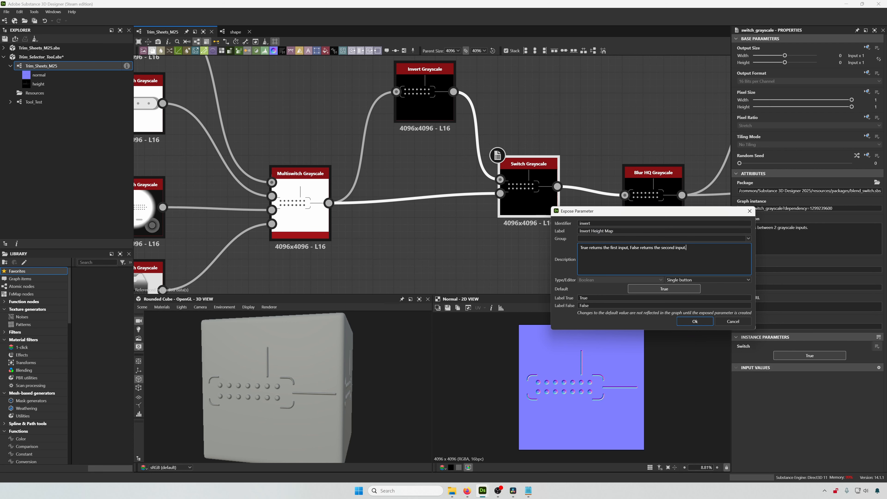
pyautogui.write('True')
pyautogui.press('BackSpace')
pyautogui.press('BackSpace')
pyautogui.press('BackSpace')
pyautogui.press('BackSpace')
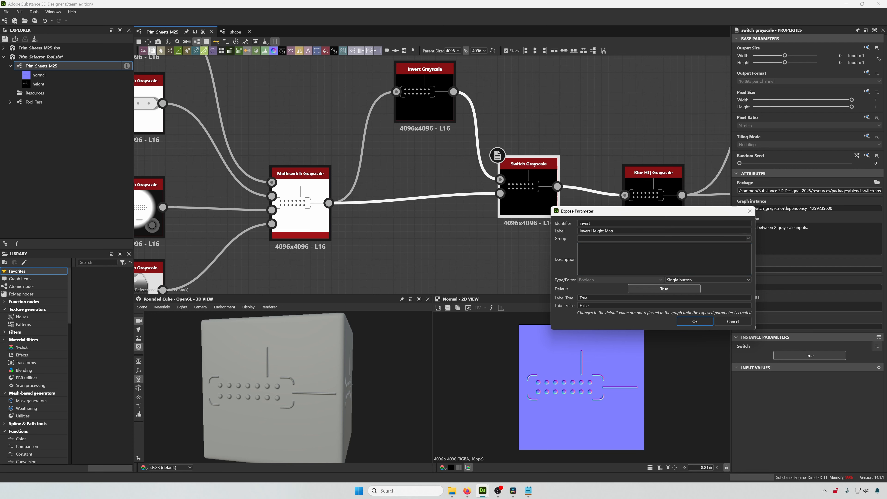
pyautogui.click(661, 292)
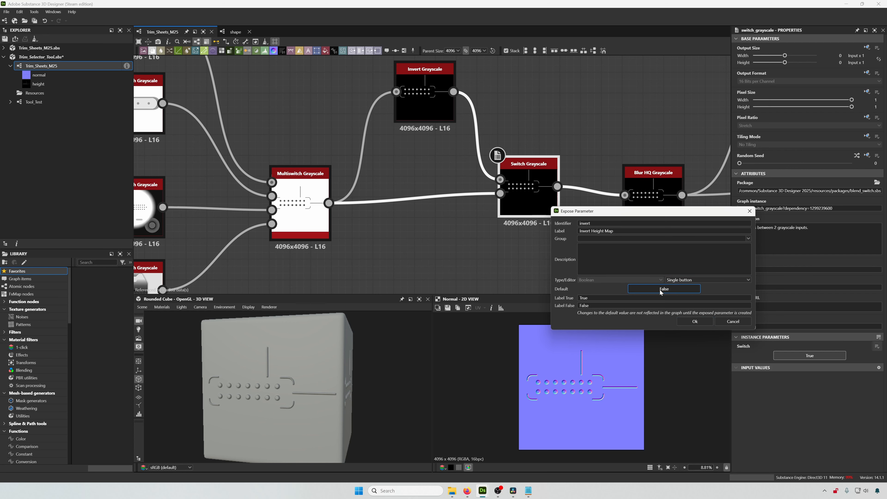
pyautogui.click(695, 321)
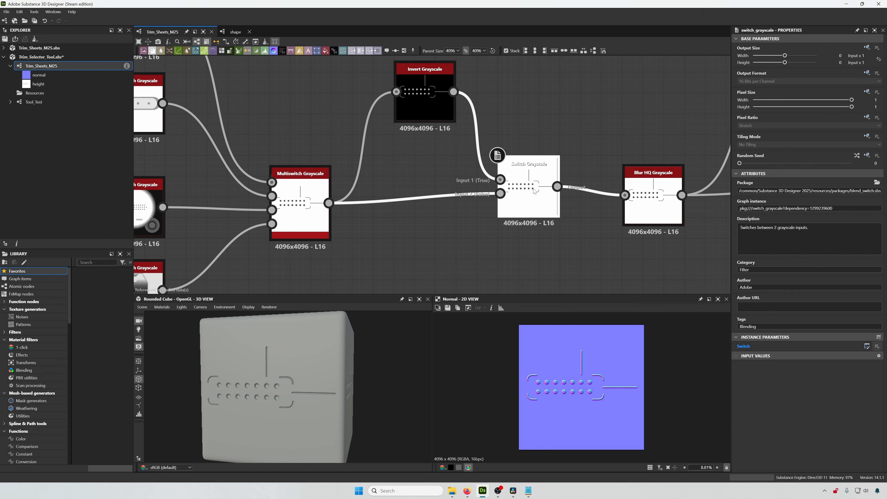
# - Tidy the Switch Grayscale and Blur HQ node positions along the height chain
pyautogui.moveTo(532, 190); pyautogui.dragTo(541, 199)
pyautogui.moveTo(609, 219); pyautogui.dragTo(474, 201, button='middle')
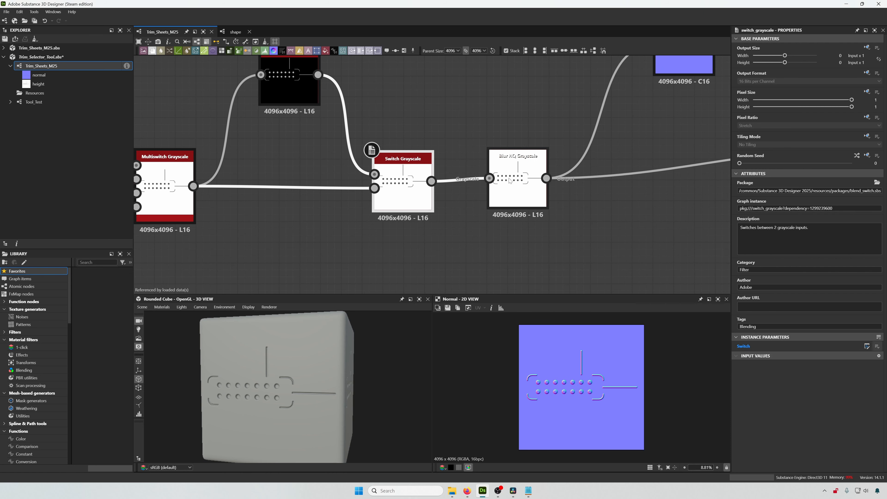
pyautogui.moveTo(509, 176); pyautogui.dragTo(509, 188)
pyautogui.scroll(-2, 556, 203)
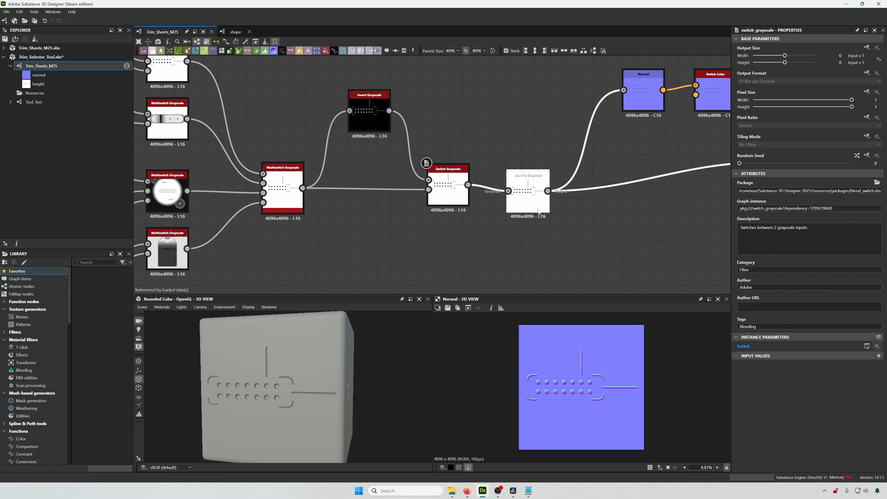
pyautogui.moveTo(627, 209); pyautogui.dragTo(475, 245, button='middle')
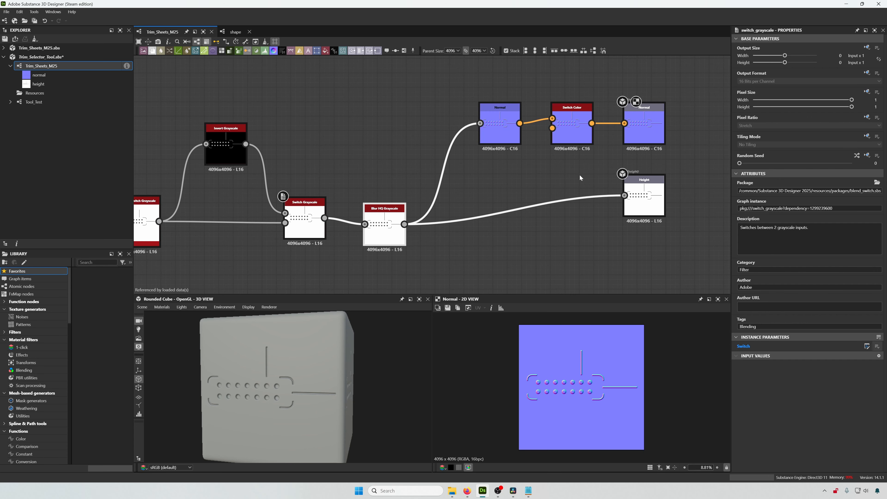
# - Expose the Switch Color node's Switch parameter as a new graph input
pyautogui.moveTo(579, 174); pyautogui.dragTo(526, 198, button='middle')
pyautogui.scroll(3, 544, 195)
pyautogui.click(548, 123)
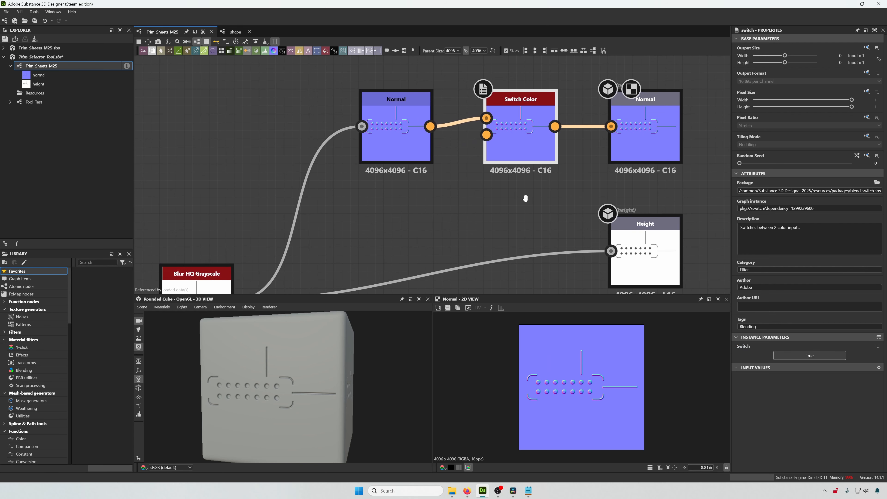
pyautogui.click(877, 346)
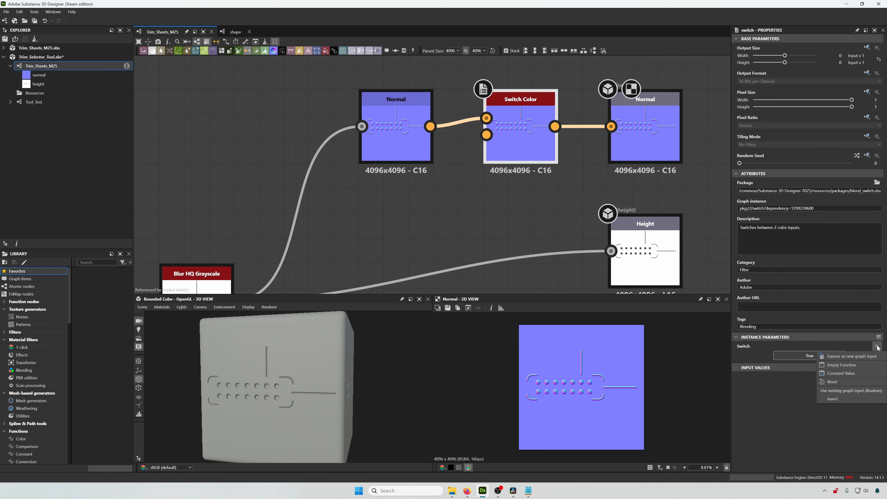
pyautogui.click(848, 357)
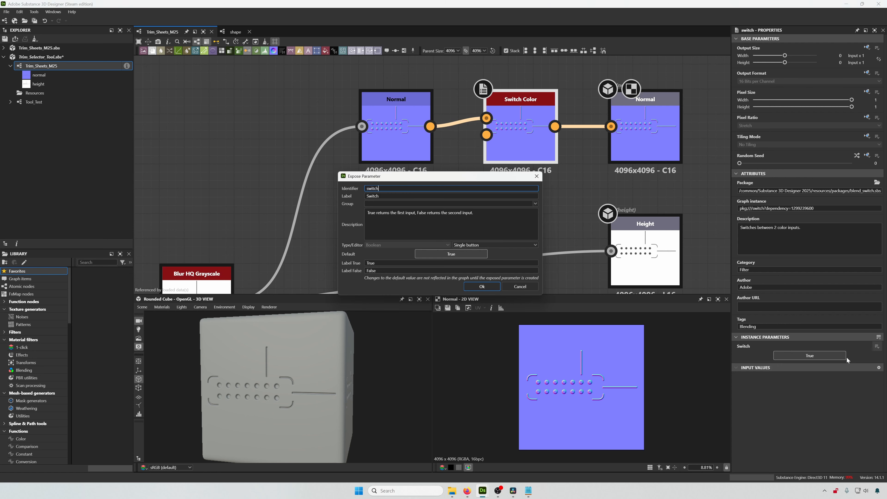
# - Set identifier normal, label Use Normal Map and group Normal, then confirm the exposed parameter
pyautogui.moveTo(462, 180); pyautogui.dragTo(647, 204)
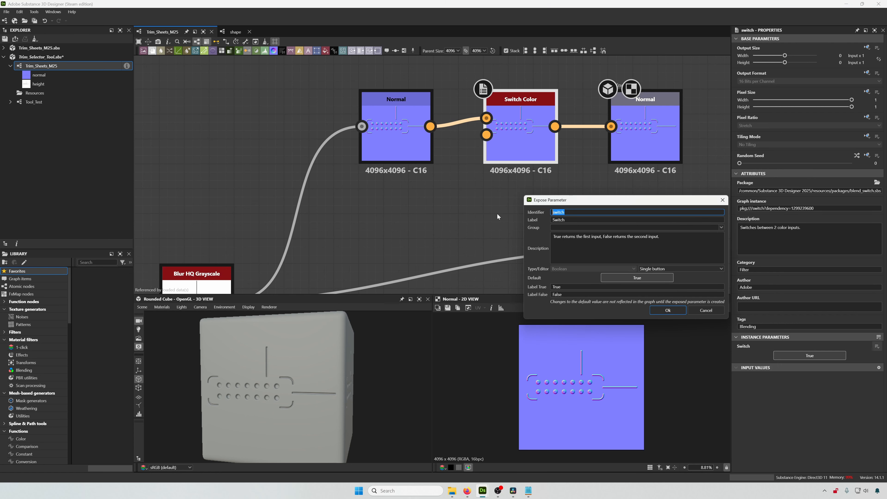
pyautogui.write('normal')
pyautogui.press('Tab')
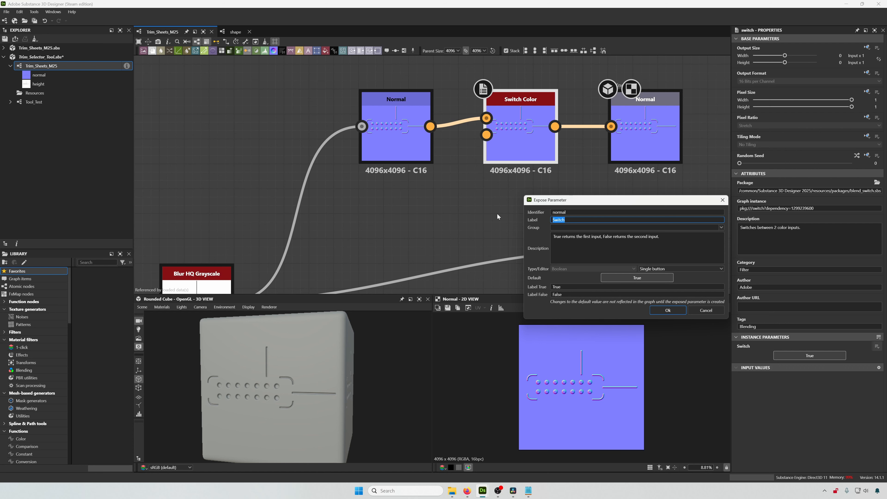
pyautogui.write('Use Noormal')
pyautogui.press('BackSpace')
pyautogui.press('BackSpace')
pyautogui.press('BackSpace')
pyautogui.press('BackSpace')
pyautogui.press('BackSpace')
pyautogui.write('rmal Map')
pyautogui.press('Tab')
pyautogui.write('Normal')
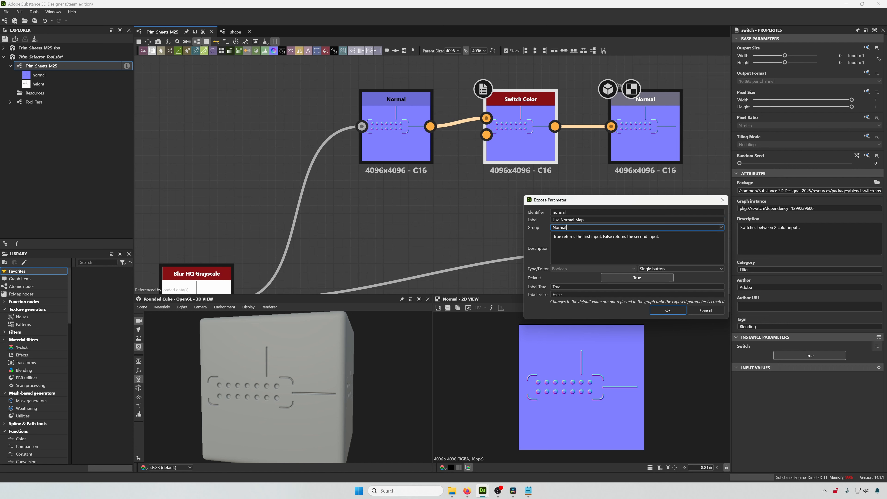
pyautogui.click(660, 237)
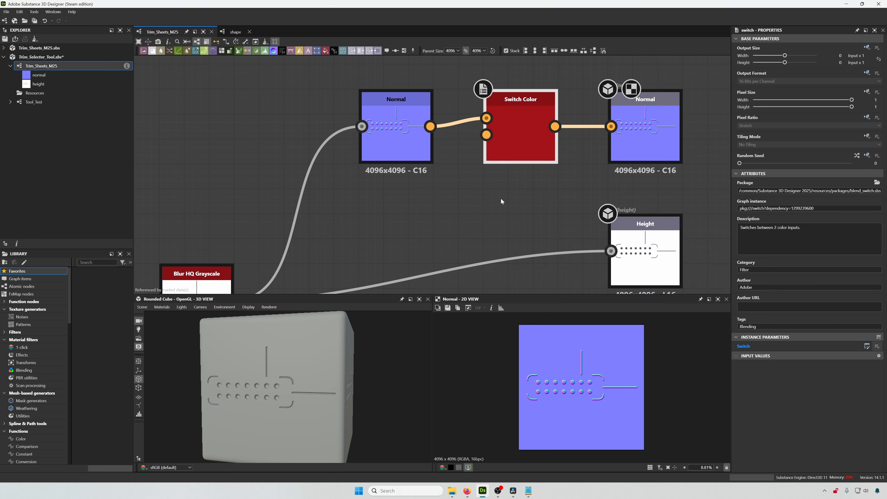
# - Edit the exposed Invert Height Map input and set its group to Height
pyautogui.scroll(-2, 501, 198)
pyautogui.moveTo(437, 238); pyautogui.dragTo(597, 171, button='middle')
pyautogui.click(359, 204)
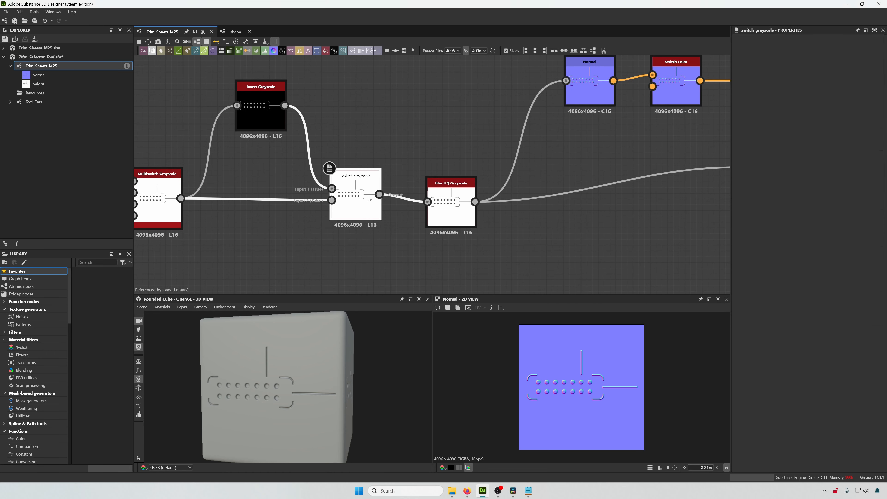
pyautogui.click(878, 346)
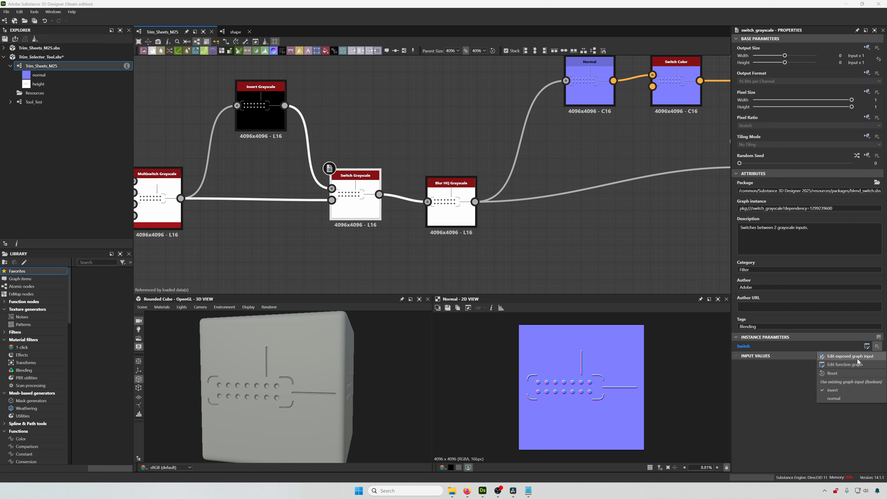
pyautogui.click(857, 355)
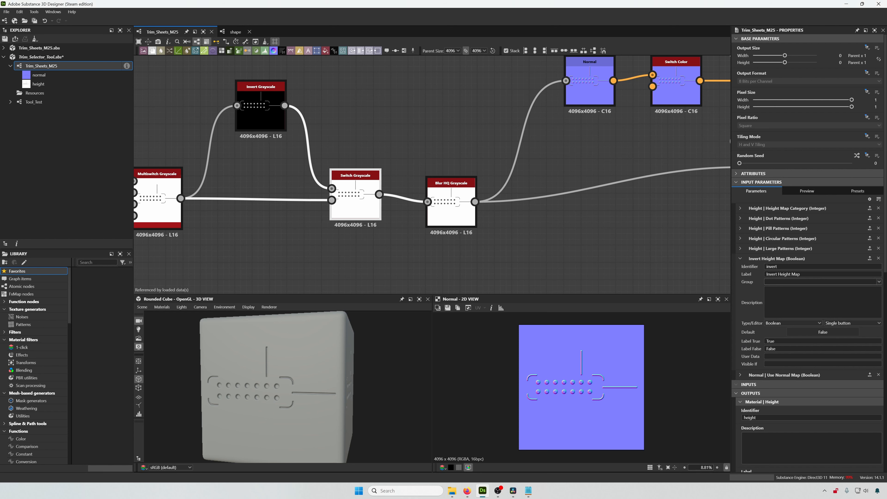
pyautogui.write('Height')
pyautogui.click(741, 258)
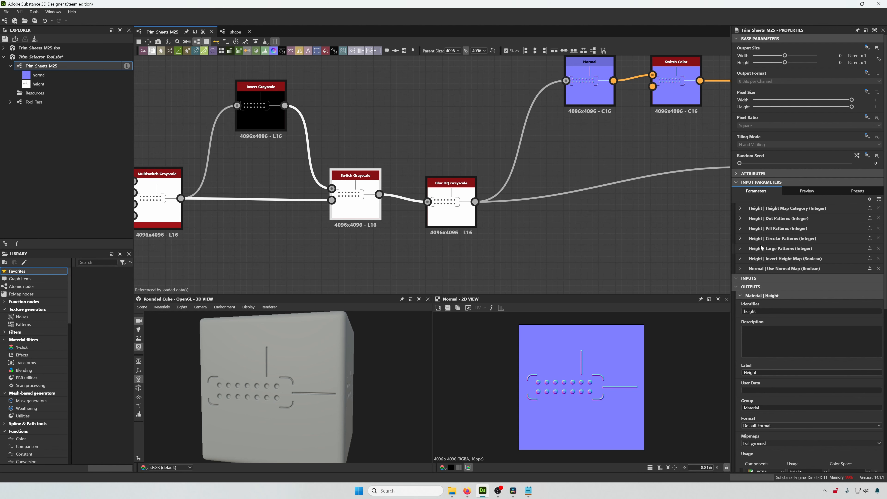
# - Expose the Normal node's Intensity parameter as a new graph input
pyautogui.click(645, 171)
pyautogui.moveTo(645, 169); pyautogui.dragTo(488, 211, button='middle')
pyautogui.click(521, 121)
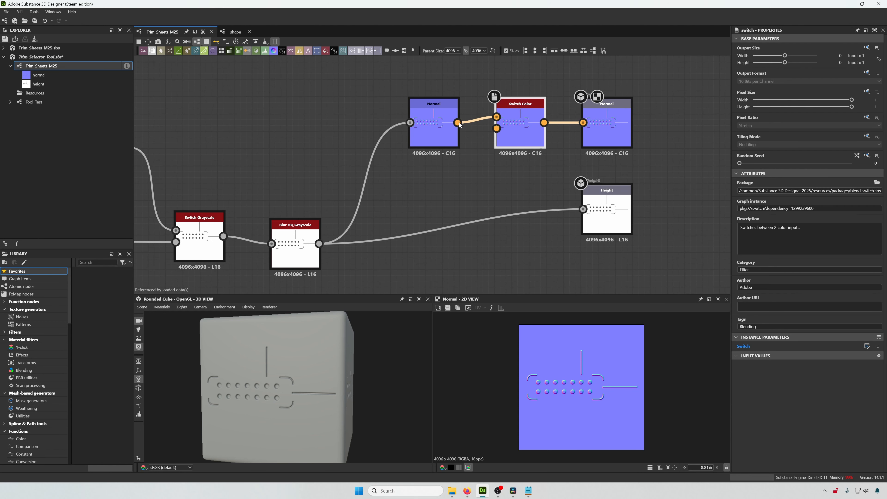
pyautogui.click(438, 123)
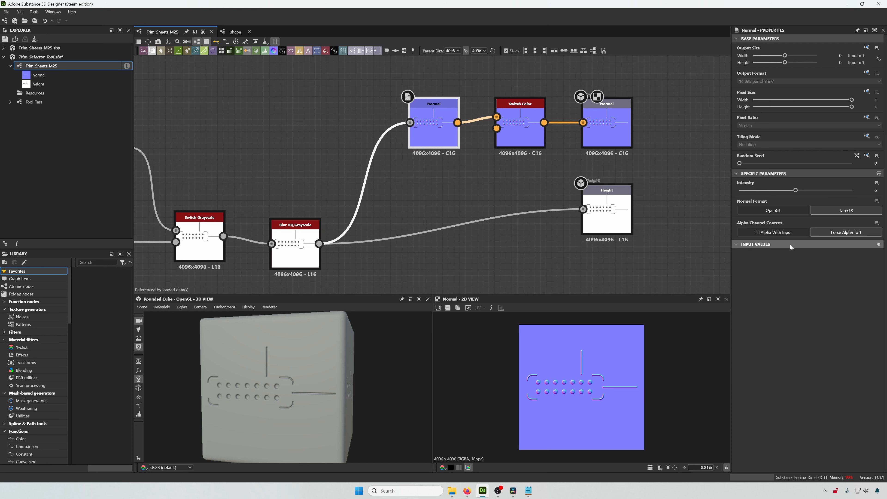
pyautogui.click(877, 183)
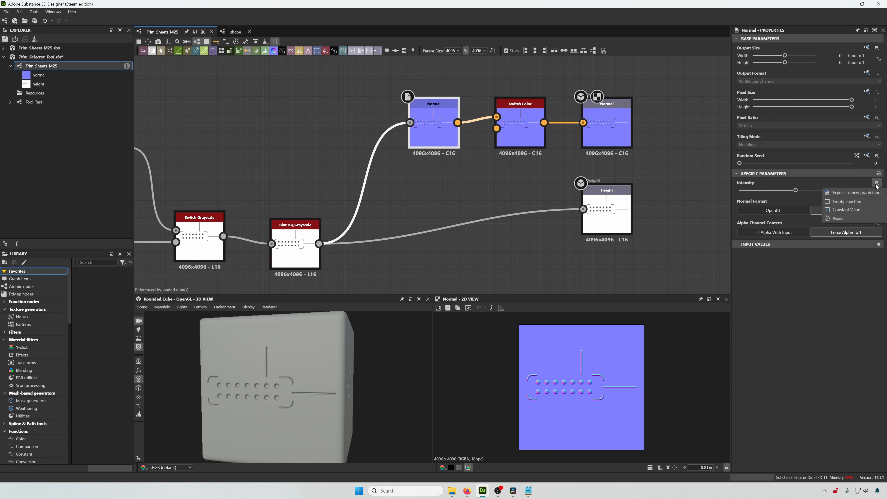
pyautogui.click(856, 193)
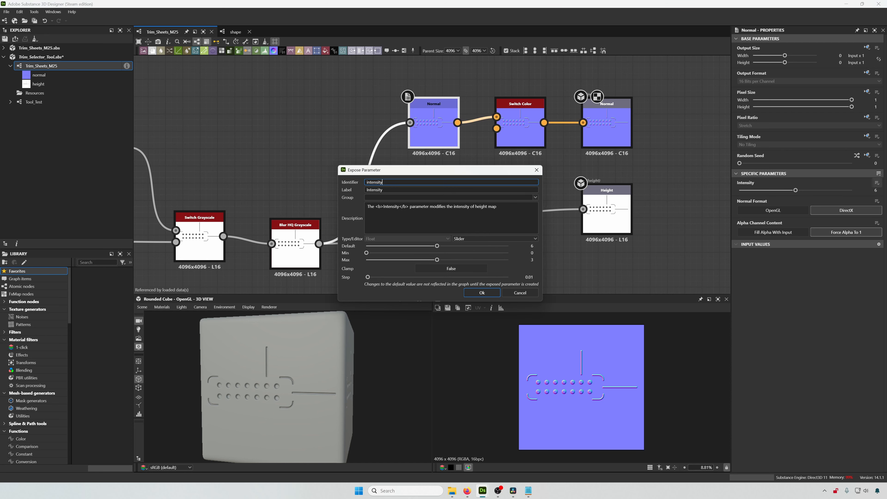
# - Set label Normal Intensity, identifier normalIntensity and group Normals, then confirm
pyautogui.click(383, 189)
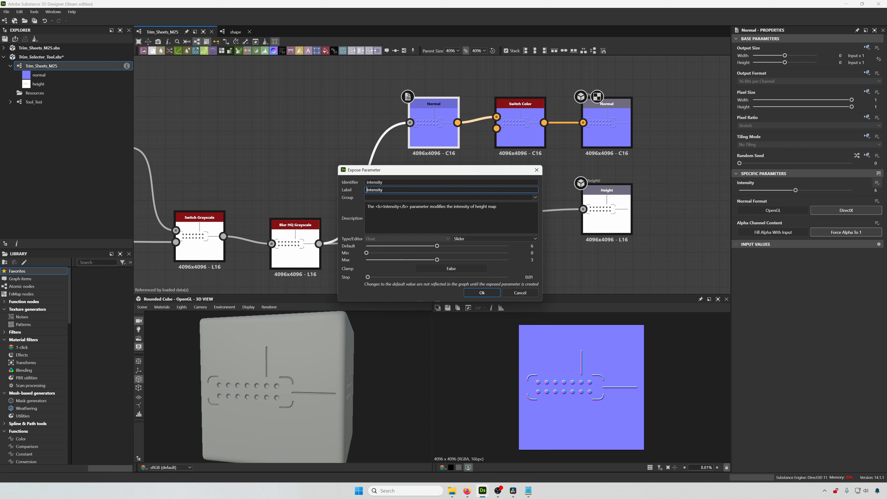
pyautogui.write('Normal')
pyautogui.click(370, 183)
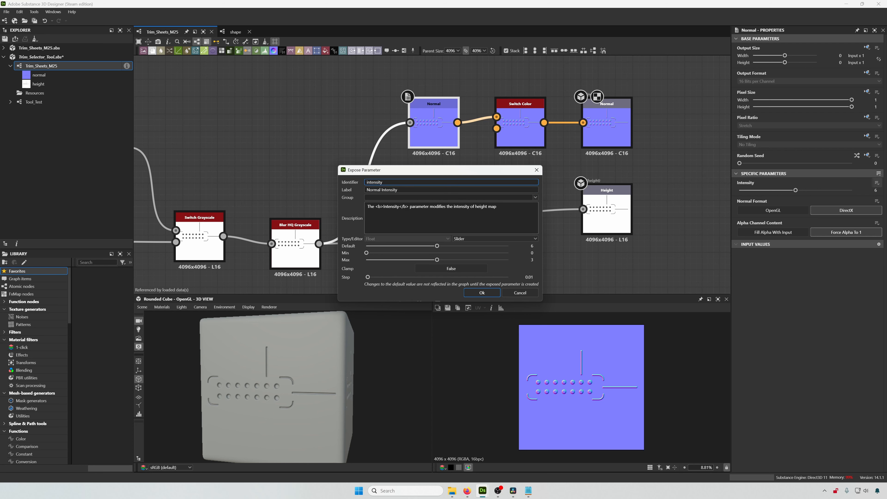
pyautogui.write('normal')
pyautogui.click(381, 197)
pyautogui.write('Normals')
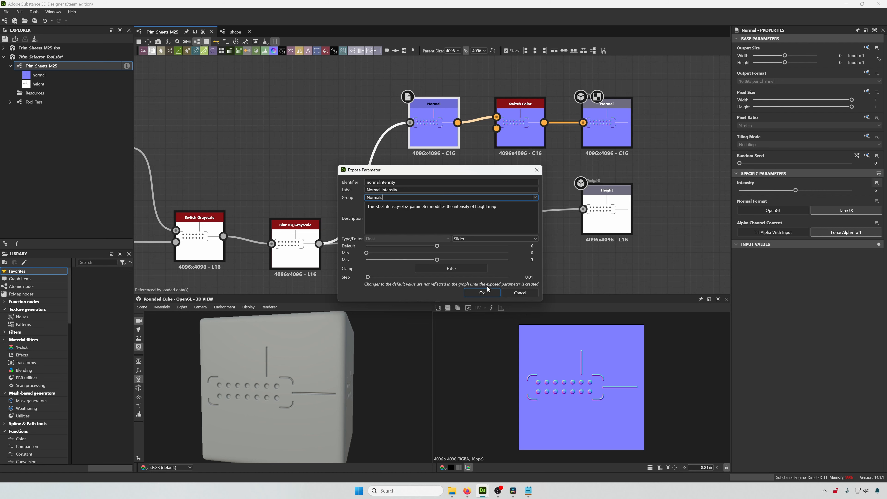
pyautogui.click(482, 292)
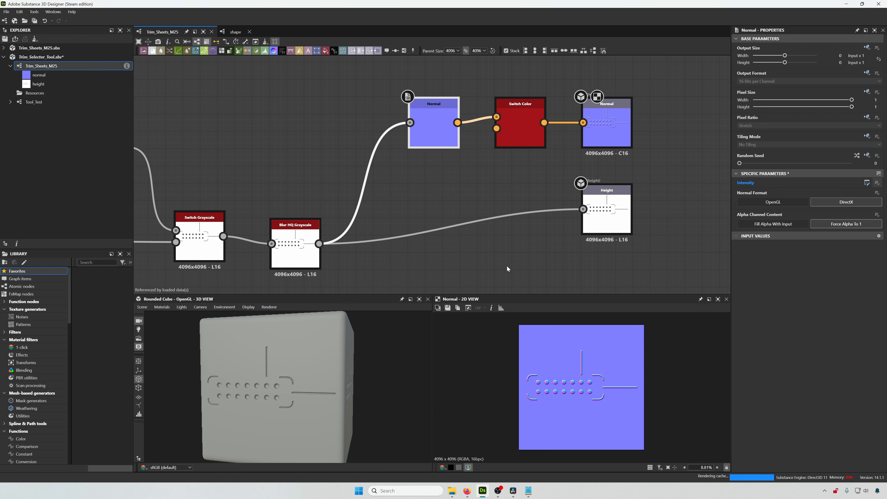
# - Expose the Blur HQ Grayscale node's Intensity parameter as a new graph input
pyautogui.scroll(-2, 399, 229)
pyautogui.moveTo(398, 229); pyautogui.dragTo(572, 173, button='middle')
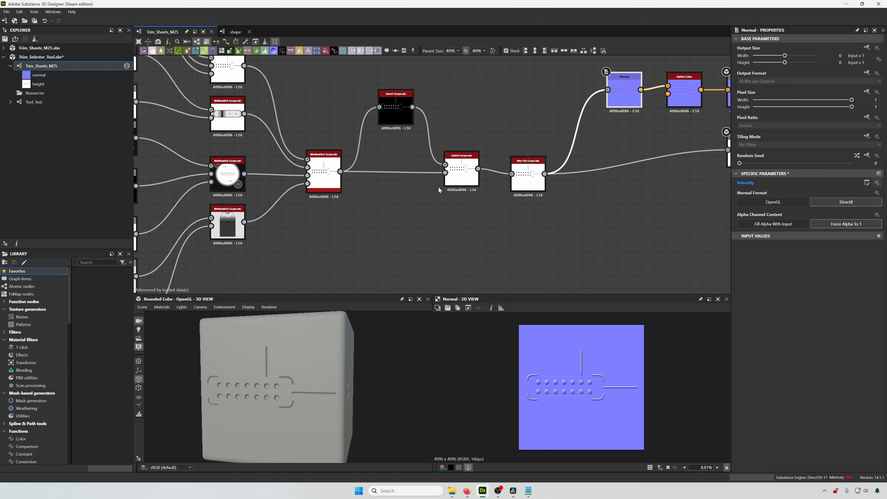
pyautogui.click(528, 174)
pyautogui.moveTo(545, 239); pyautogui.dragTo(520, 241, button='middle')
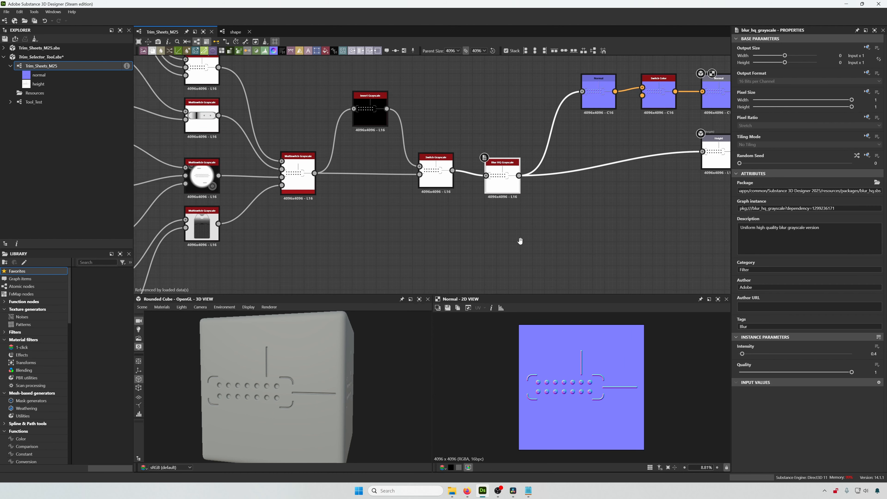
pyautogui.scroll(2, 629, 206)
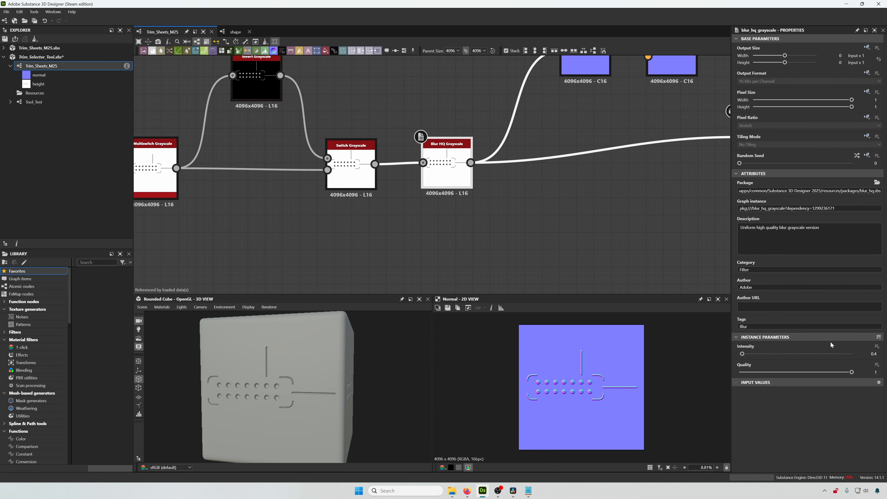
pyautogui.click(877, 347)
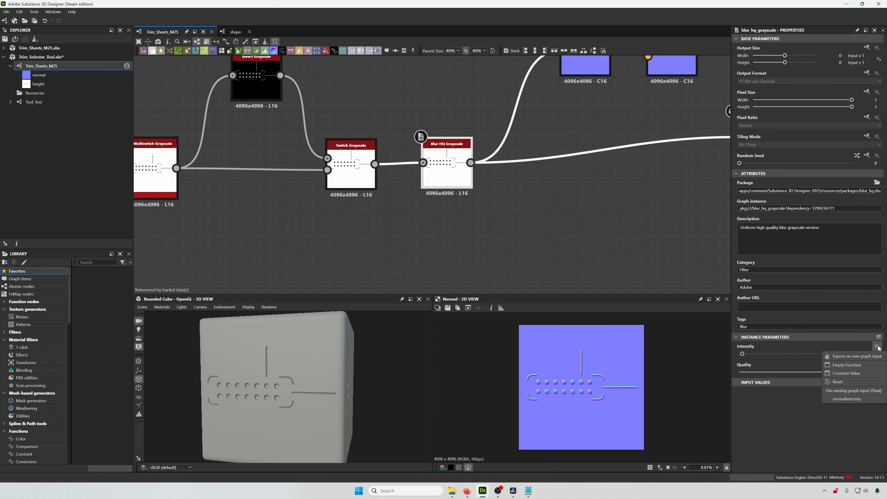
pyautogui.click(867, 357)
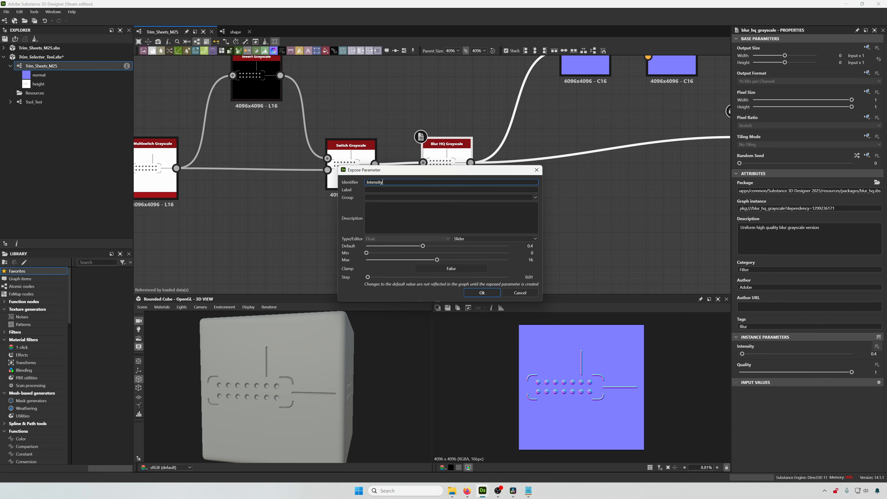
# - Set identifier blurIntensity, label Height Blur Intensity and group Height, then confirm
pyautogui.moveTo(383, 182); pyautogui.dragTo(345, 184)
pyautogui.write('blurintensity')
pyautogui.press('Tab')
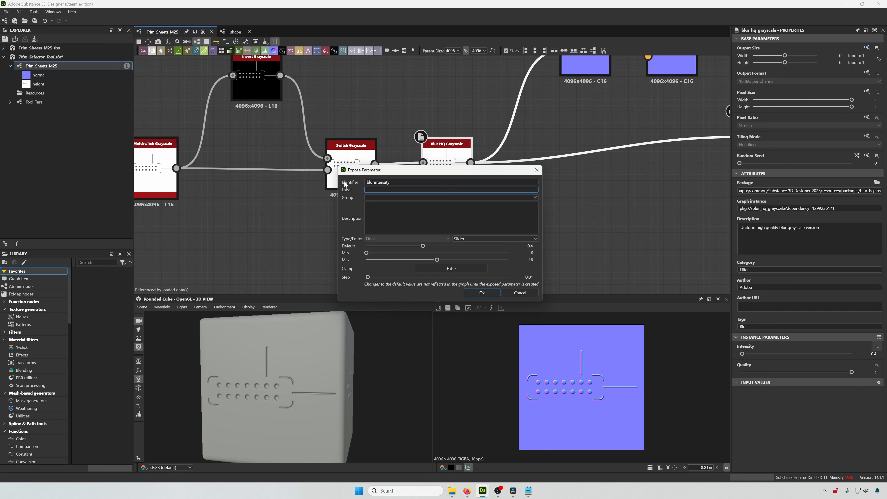
pyautogui.write('Blur IntenHeight')
pyautogui.press('Tab')
pyautogui.write('Height')
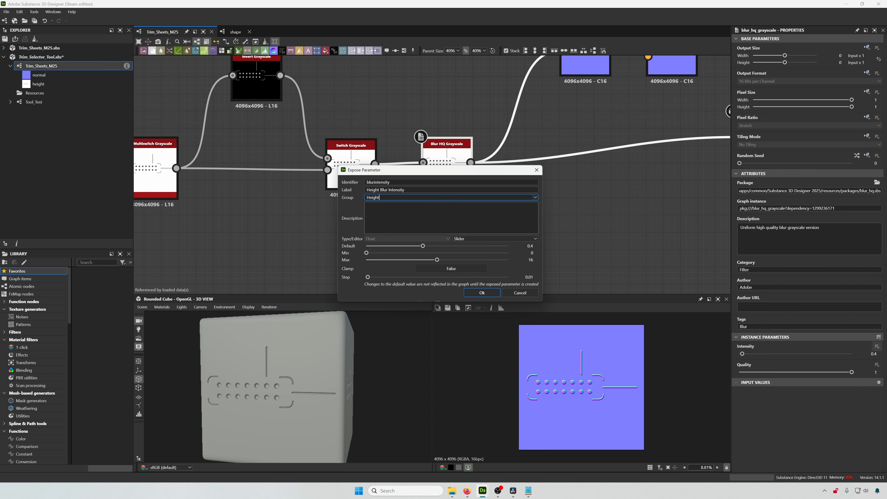
pyautogui.click(482, 293)
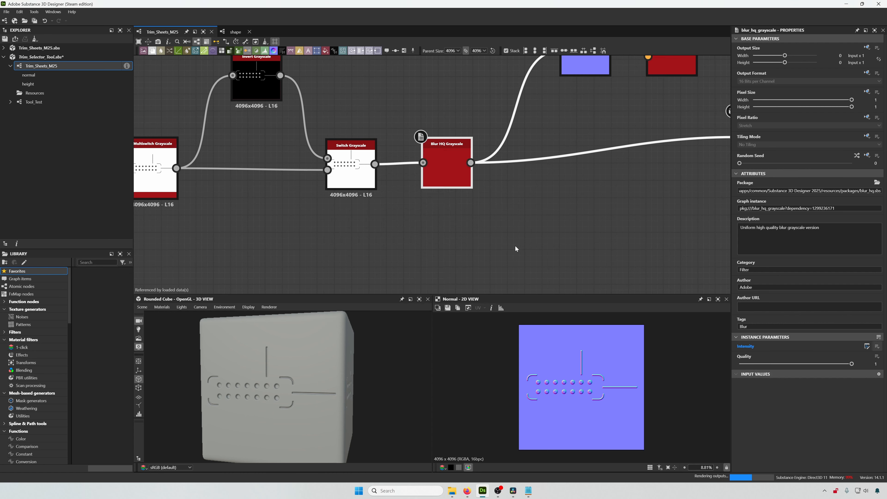
# - Save the Trim_Selector_Tool package
pyautogui.scroll(-5, 527, 216)
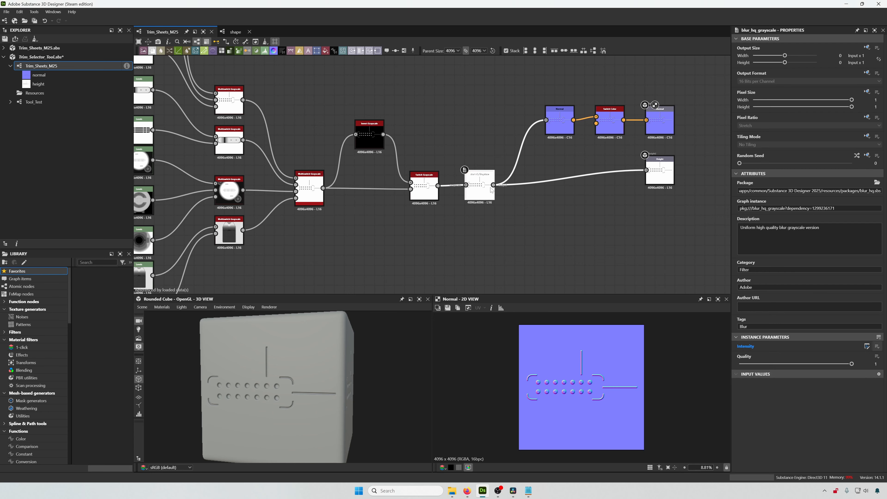
pyautogui.moveTo(498, 193); pyautogui.dragTo(531, 192, button='middle')
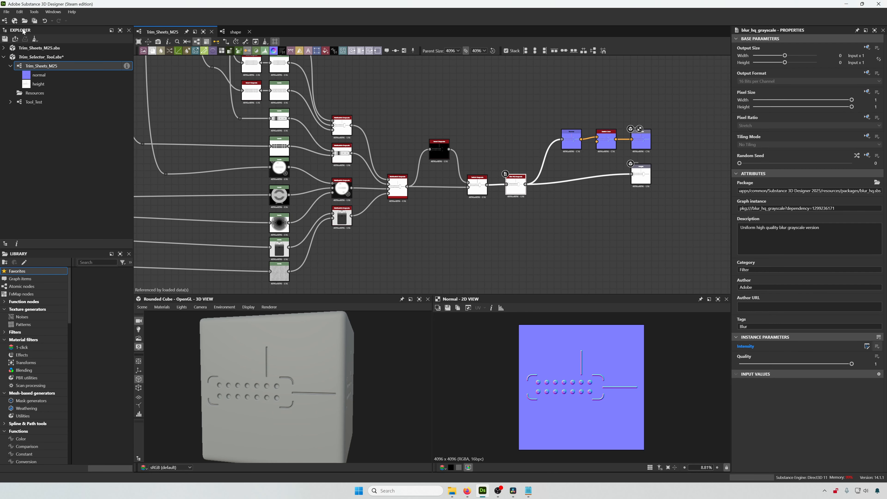
pyautogui.click(9, 15)
pyautogui.click(15, 56)
# - Open the Tool_Test graph and preview the Trim_Sheets_M25 node's output
pyautogui.click(64, 103)
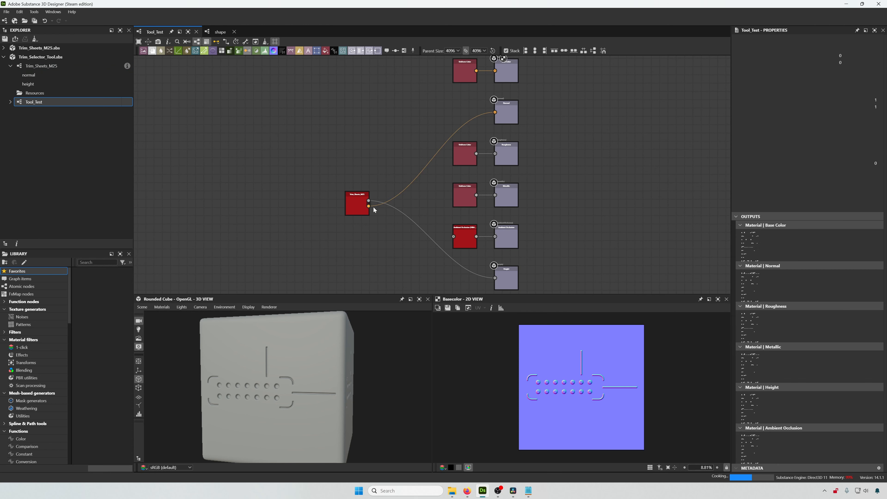
pyautogui.doubleClick(365, 209)
pyautogui.scroll(3, 371, 211)
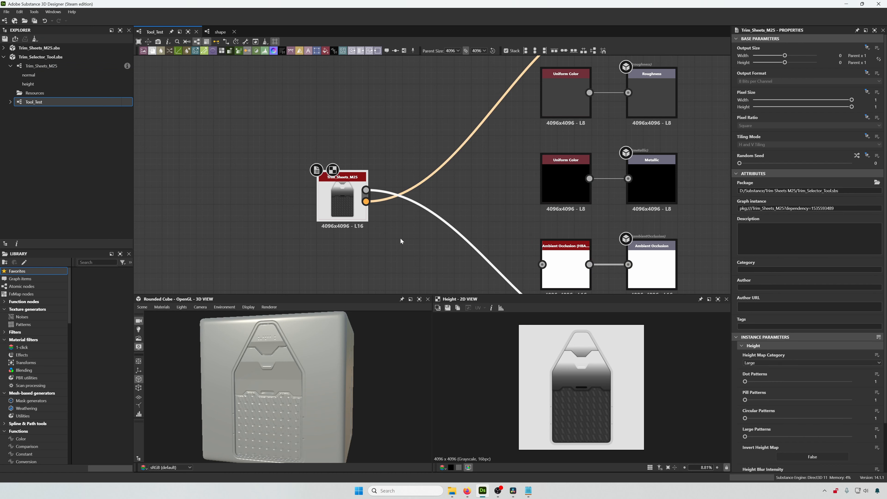
pyautogui.moveTo(422, 213); pyautogui.dragTo(413, 181, button='middle')
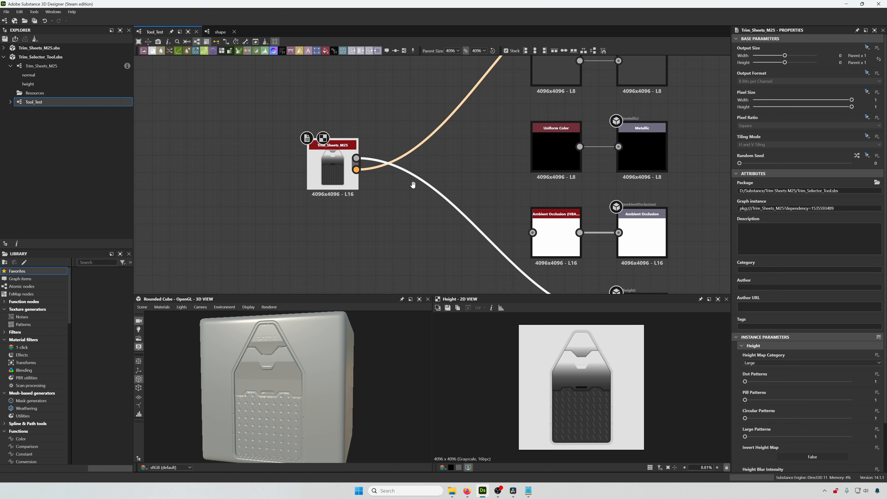
# - Set Height Map Category to Dots and Dot Patterns to 3 on the Trim_Sheets_M25 node
pyautogui.click(764, 363)
pyautogui.click(763, 368)
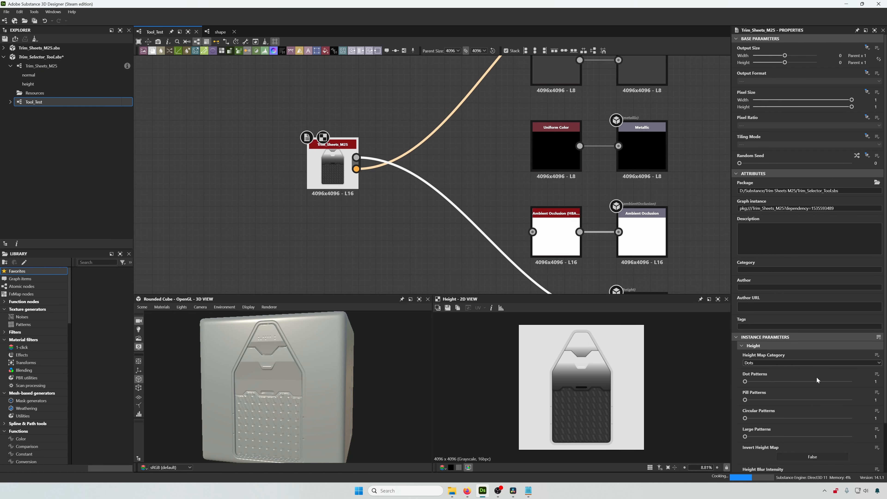
pyautogui.moveTo(744, 381); pyautogui.dragTo(850, 383)
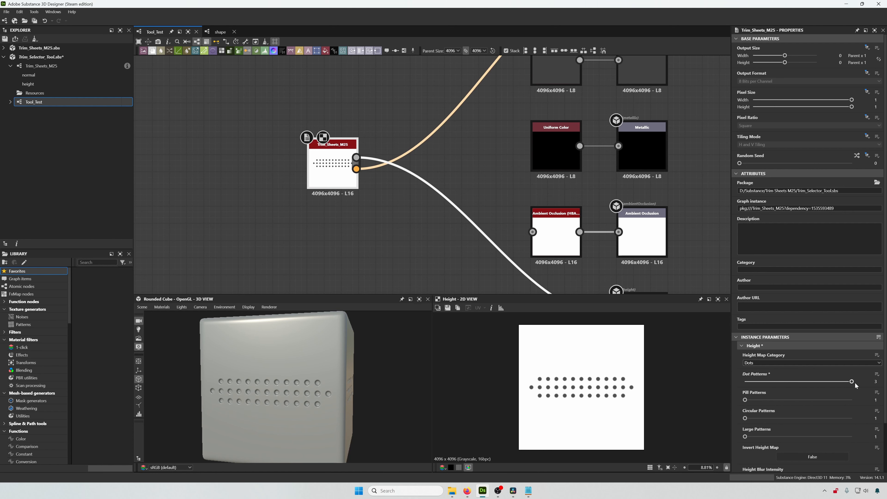
# - Drag Height Blur Intensity up to about 12, then set it back to 0.4
pyautogui.scroll(-3, 841, 383)
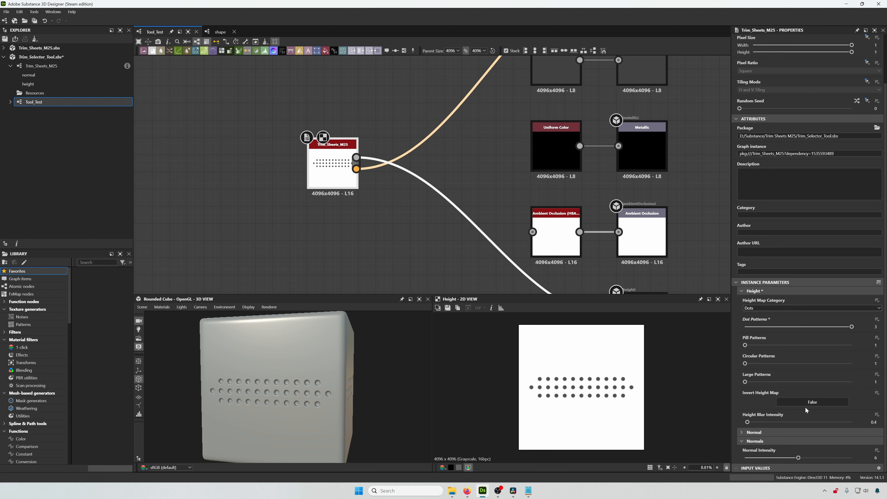
pyautogui.moveTo(748, 422); pyautogui.dragTo(826, 423)
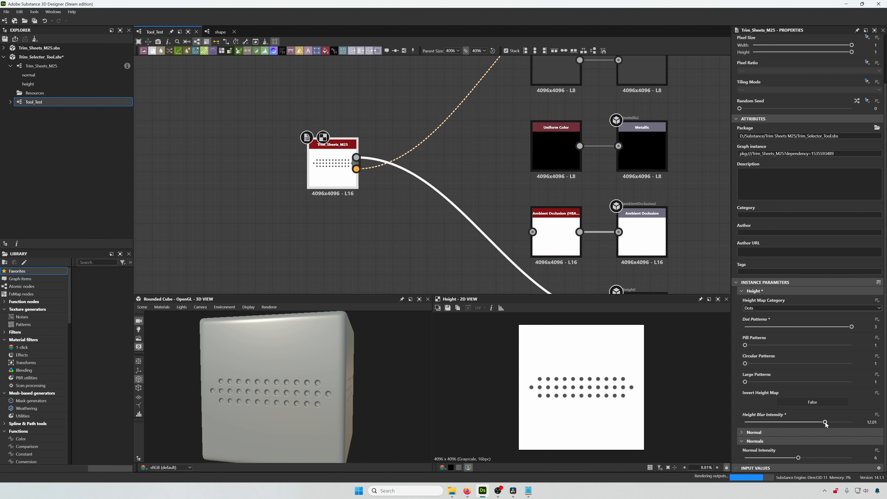
pyautogui.doubleClick(873, 422)
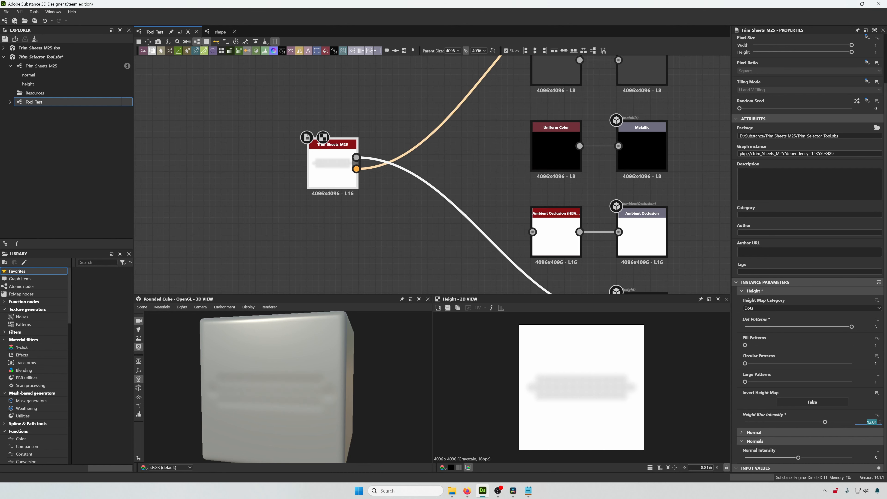
pyautogui.write('0.4')
pyautogui.press('Return')
# - Toggle Invert Height Map on and back off
pyautogui.click(820, 402)
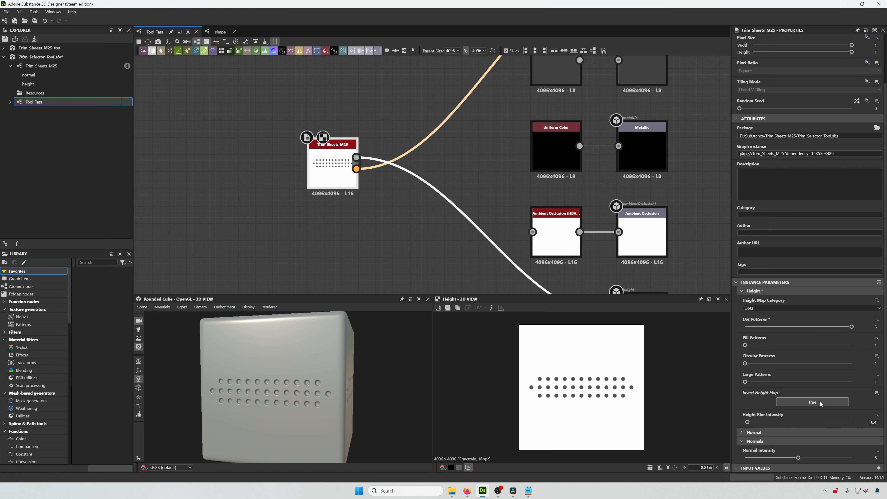
pyautogui.click(820, 402)
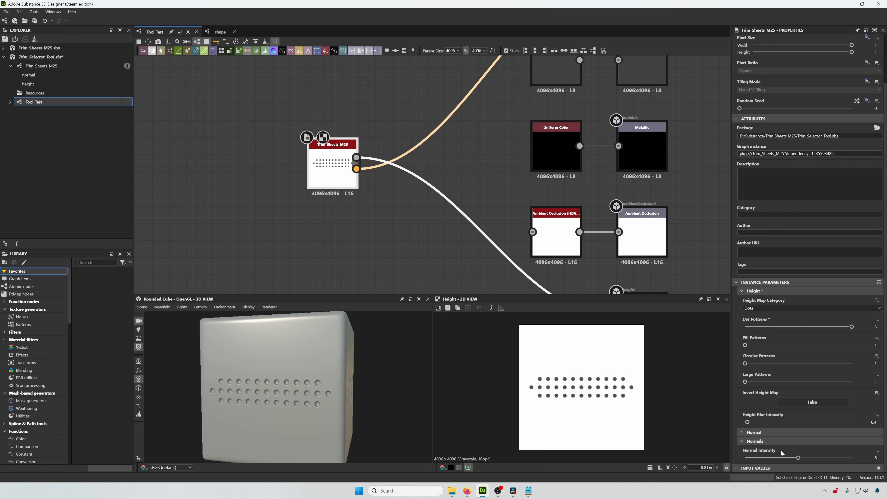
# - Set Normal Intensity to 0
pyautogui.moveTo(800, 458); pyautogui.dragTo(852, 458)
pyautogui.write('0')
pyautogui.press('Return')
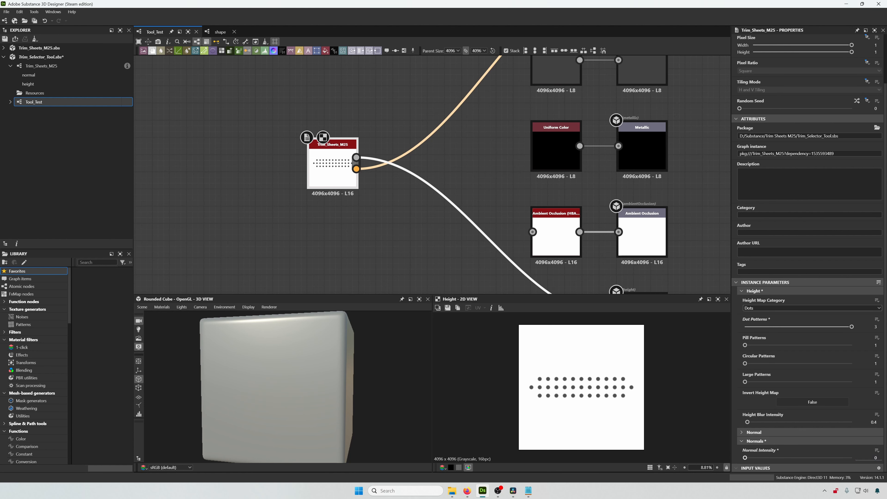
# - Set Normal Intensity to 6 on the Trim_Sheets_M25 node
pyautogui.write('6')
pyautogui.press('Return')
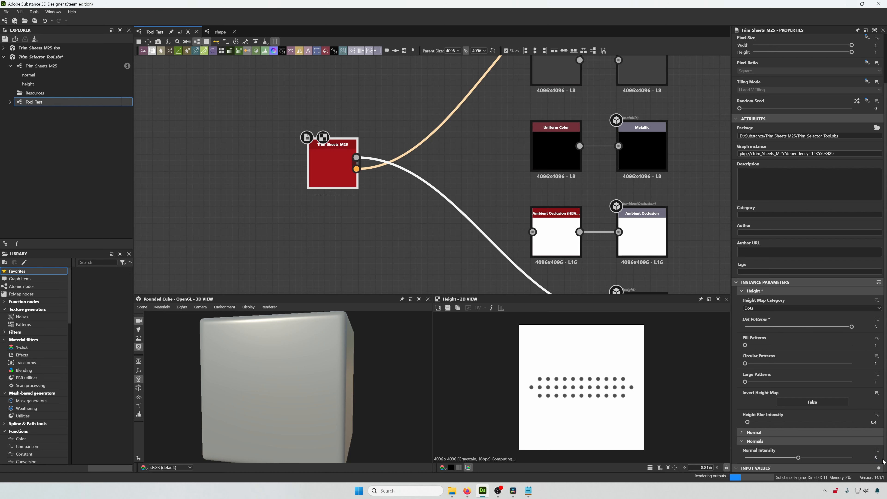
# - Expand the Normal group and toggle Use Normal Map off and back on
pyautogui.click(741, 433)
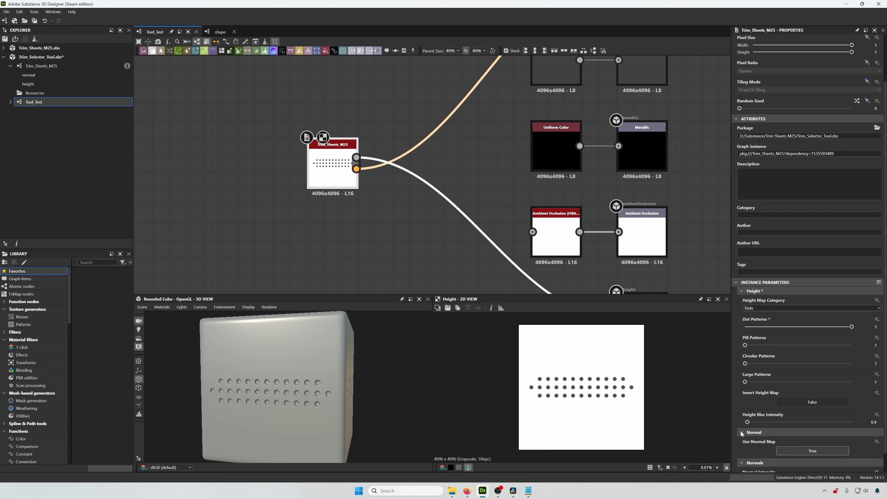
pyautogui.click(804, 453)
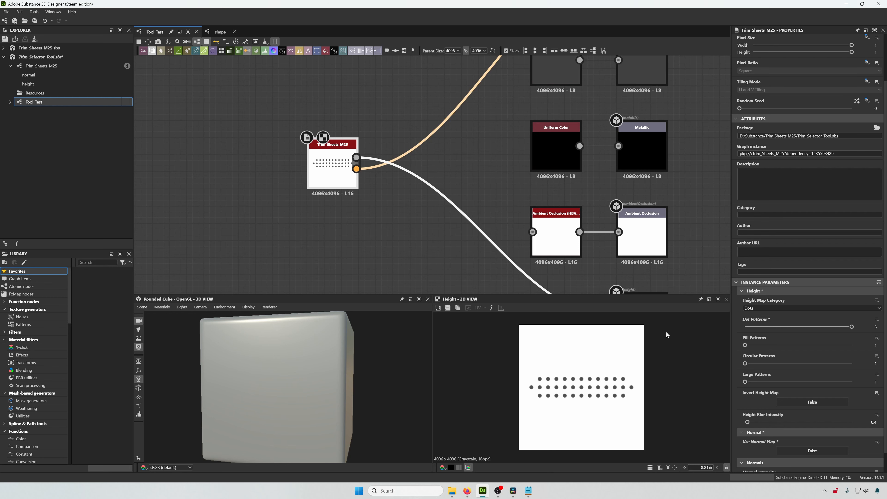
pyautogui.click(834, 452)
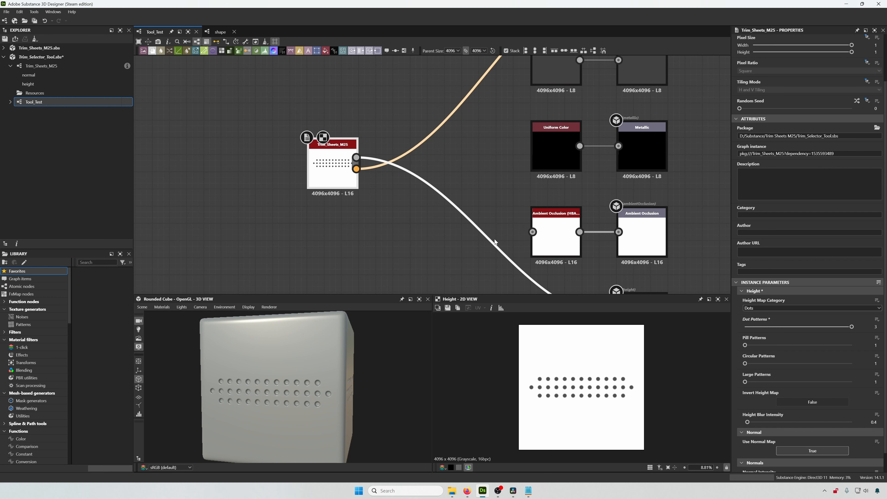
# - Save the Trim_Selector_Tool package
pyautogui.scroll(-1, 419, 201)
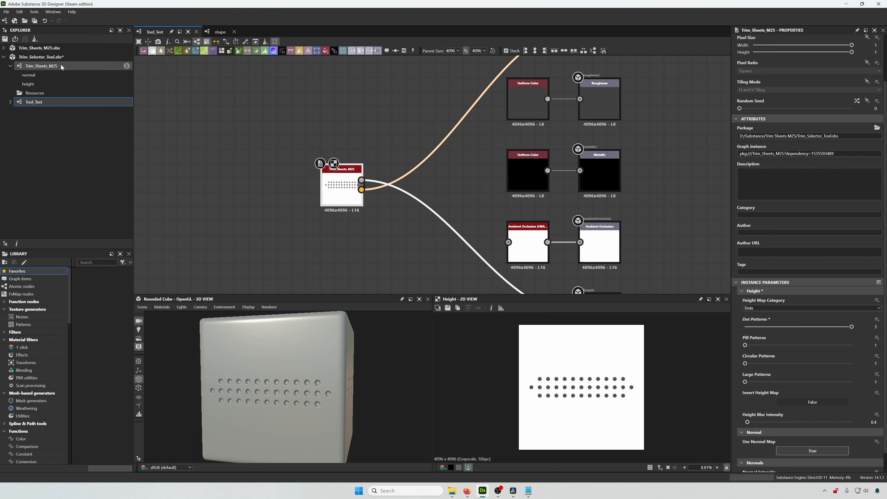
pyautogui.click(54, 60)
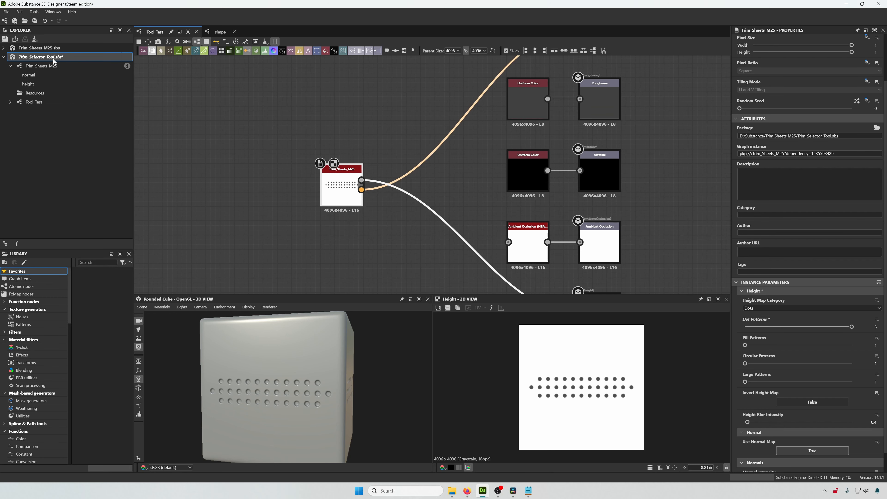
pyautogui.click(7, 11)
pyautogui.click(18, 54)
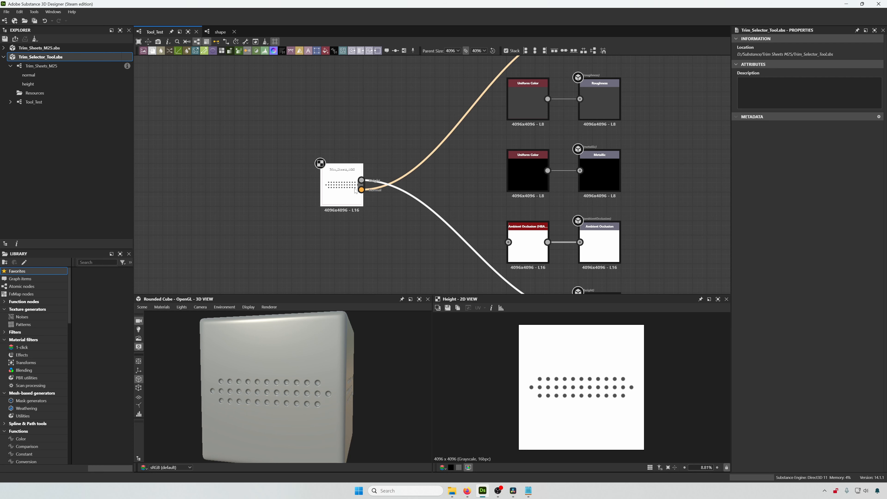
# - Open the Trim_Sheets_M25 graph's input parameters and move Height Blur Intensity above Invert Height Map
pyautogui.click(39, 67)
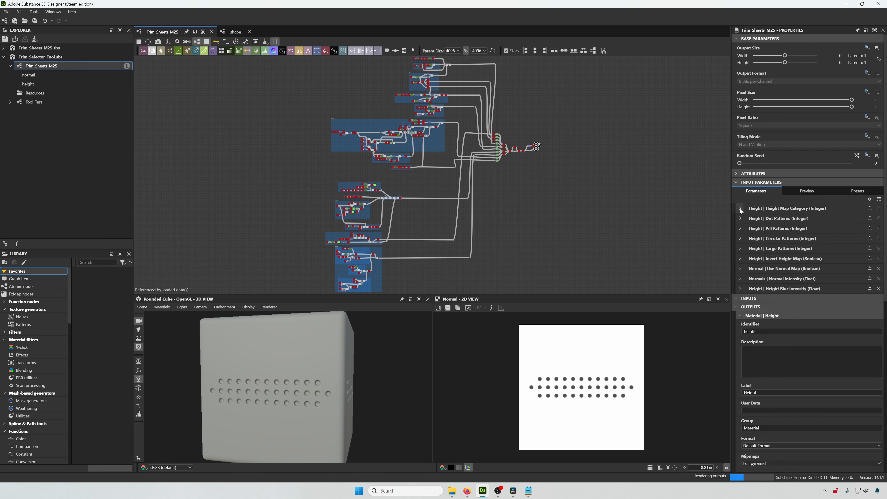
pyautogui.moveTo(731, 209); pyautogui.dragTo(672, 210)
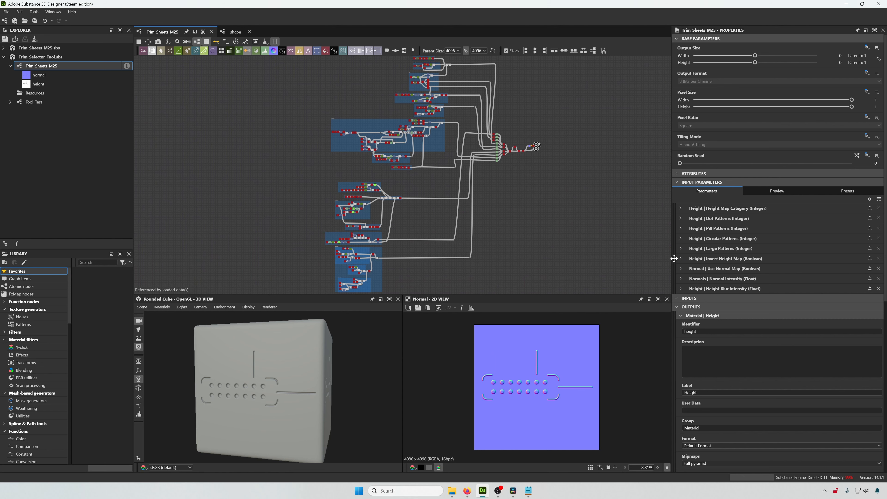
pyautogui.scroll(-1, 736, 273)
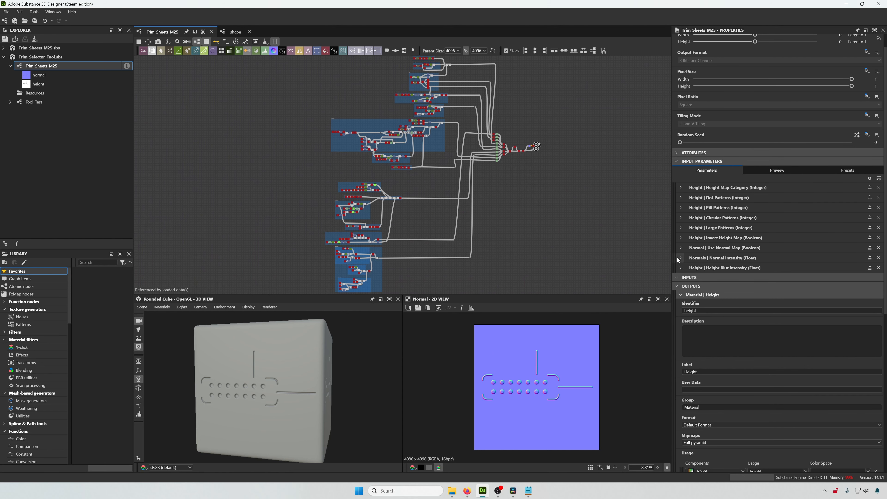
pyautogui.moveTo(677, 268); pyautogui.dragTo(676, 235)
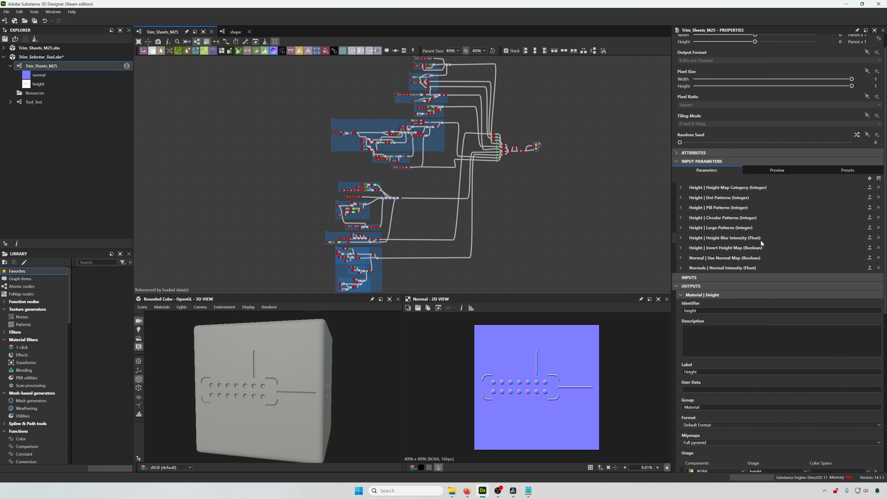
pyautogui.scroll(1, 751, 238)
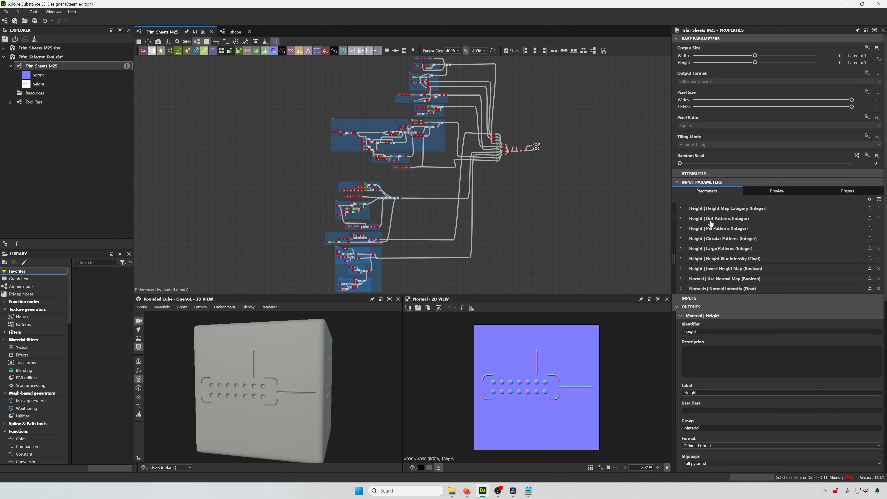
# - Set the Dot Patterns parameter's Visible If condition to input["category"] == 1
pyautogui.click(679, 219)
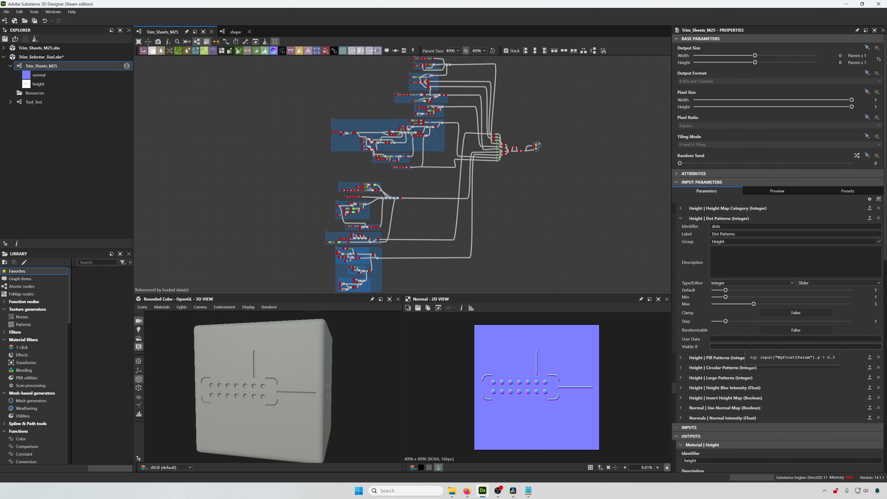
pyautogui.click(744, 346)
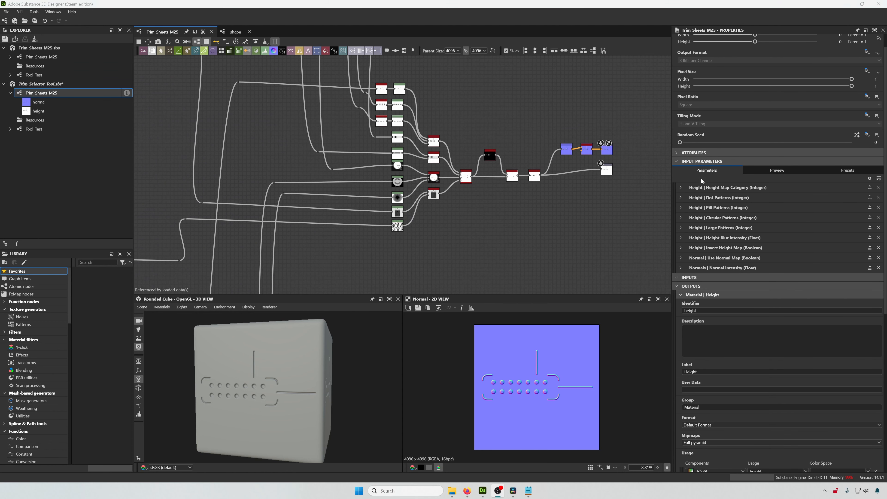
pyautogui.click(680, 188)
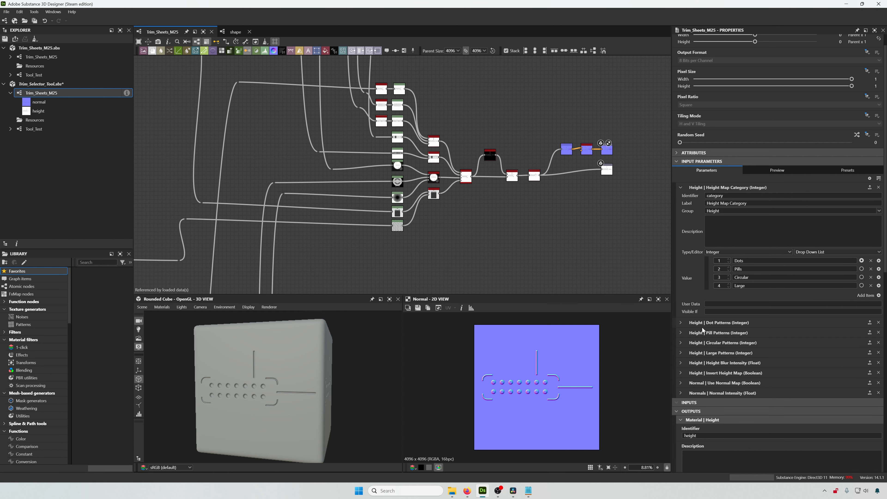
pyautogui.click(680, 322)
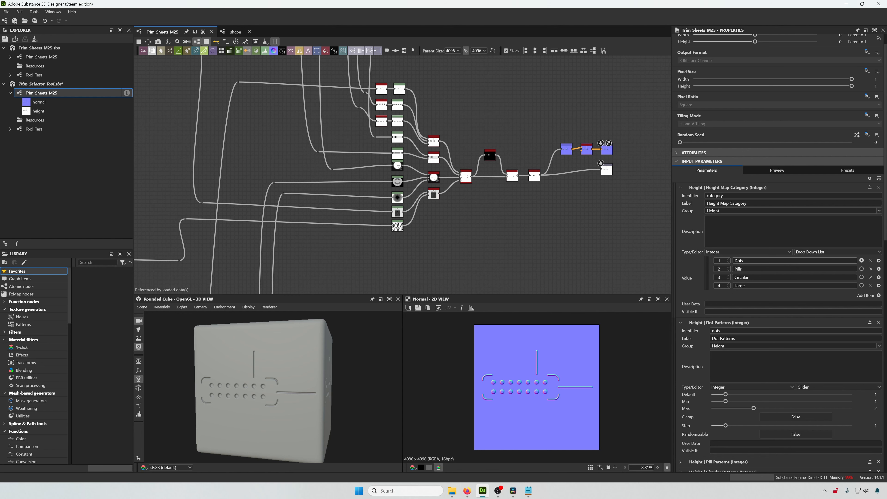
pyautogui.moveTo(748, 260); pyautogui.dragTo(734, 260)
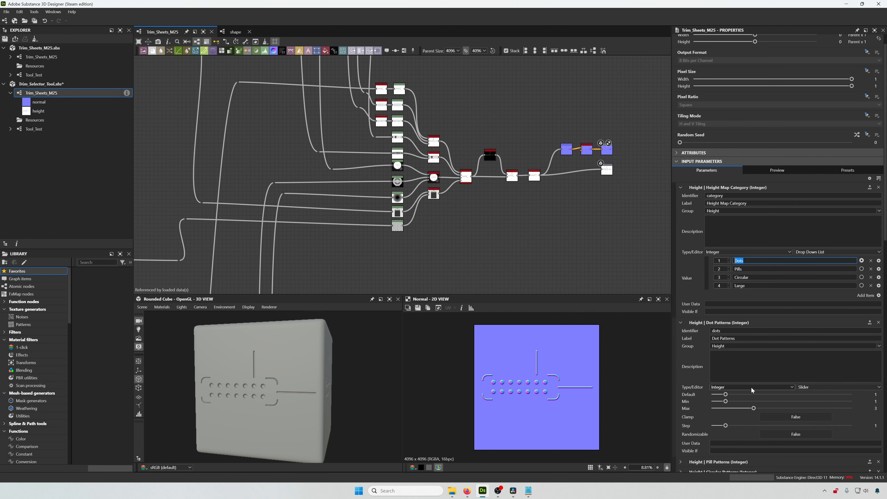
pyautogui.scroll(-1, 751, 388)
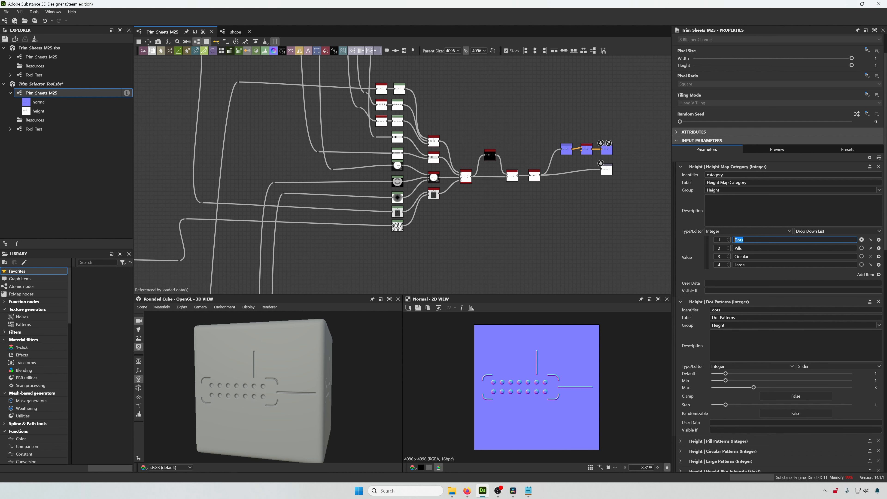
pyautogui.click(733, 430)
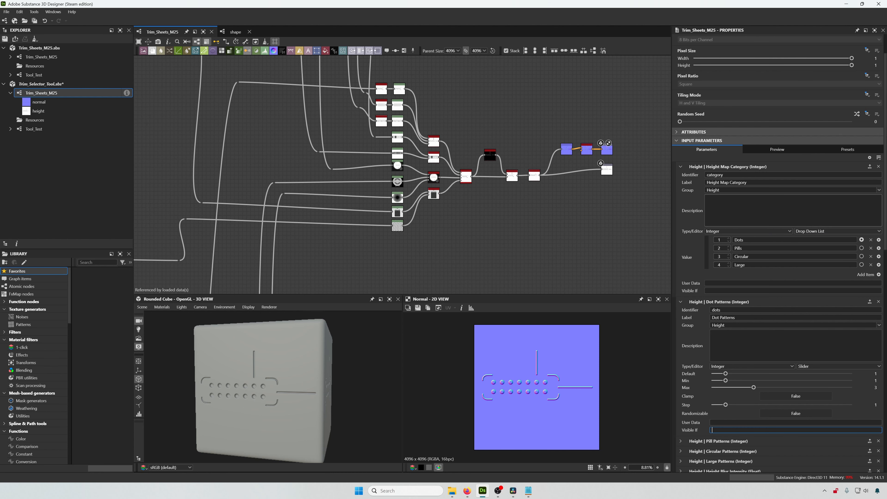
pyautogui.write('input["category"] ==')
pyautogui.write('2')
pyautogui.write('1')
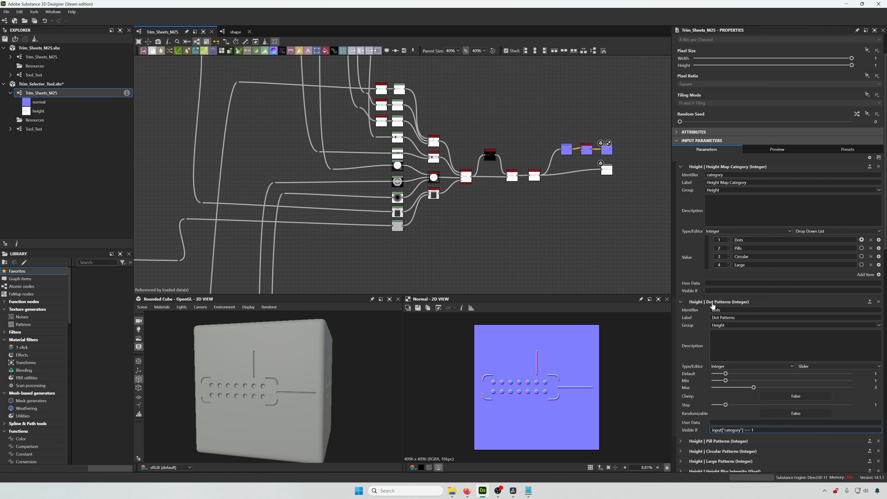
# - Set the Pill Patterns parameter's Visible If condition to input["category"] == 2
pyautogui.scroll(-3, 713, 305)
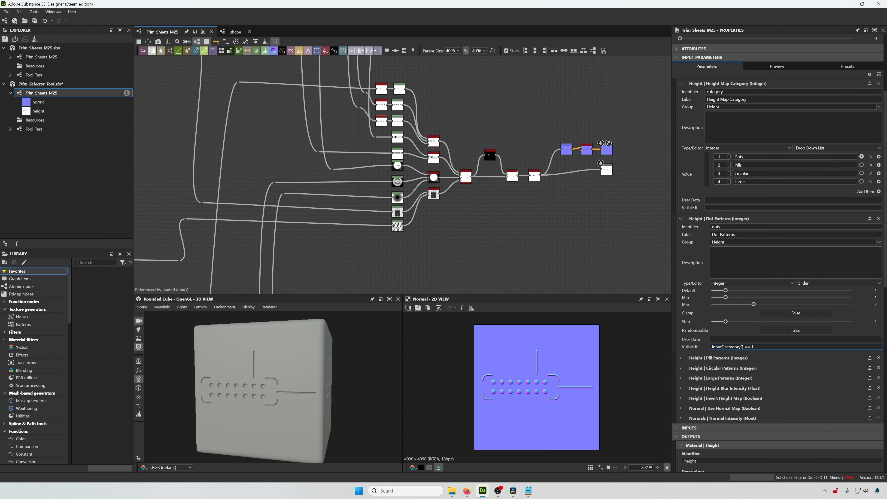
pyautogui.click(681, 358)
pyautogui.scroll(-2, 764, 365)
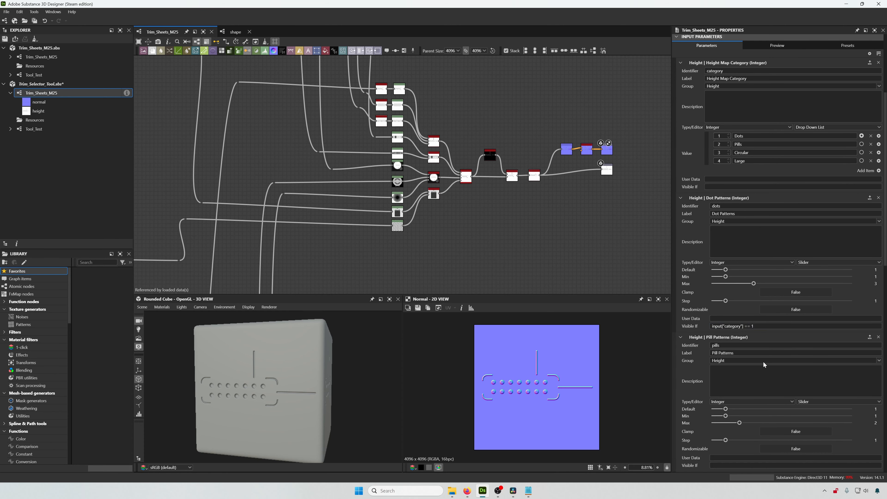
pyautogui.scroll(-1, 764, 364)
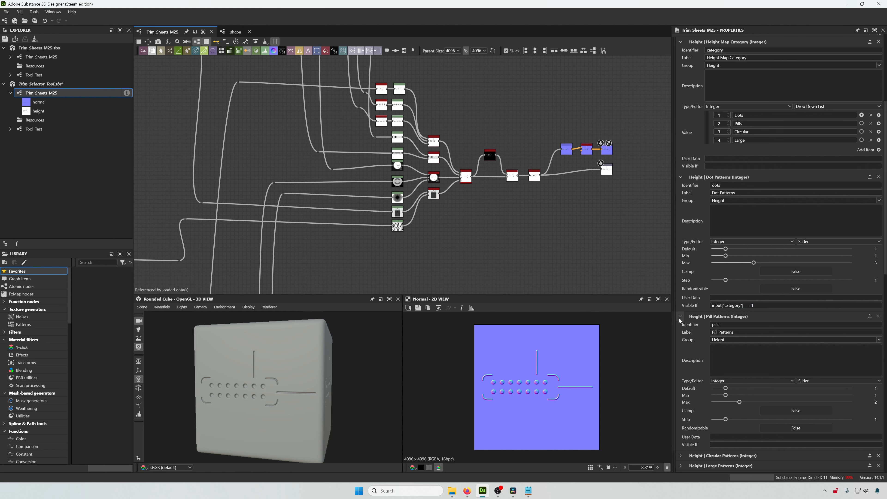
pyautogui.scroll(-1, 680, 320)
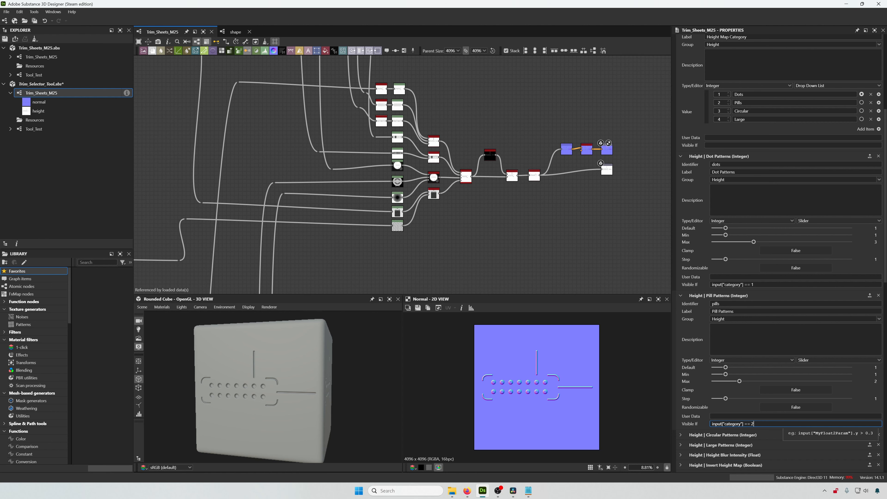
# - Set the Circular Patterns parameter's Visible If condition to input["category"] == 3
pyautogui.click(681, 434)
pyautogui.scroll(-3, 726, 410)
pyautogui.scroll(-1, 726, 410)
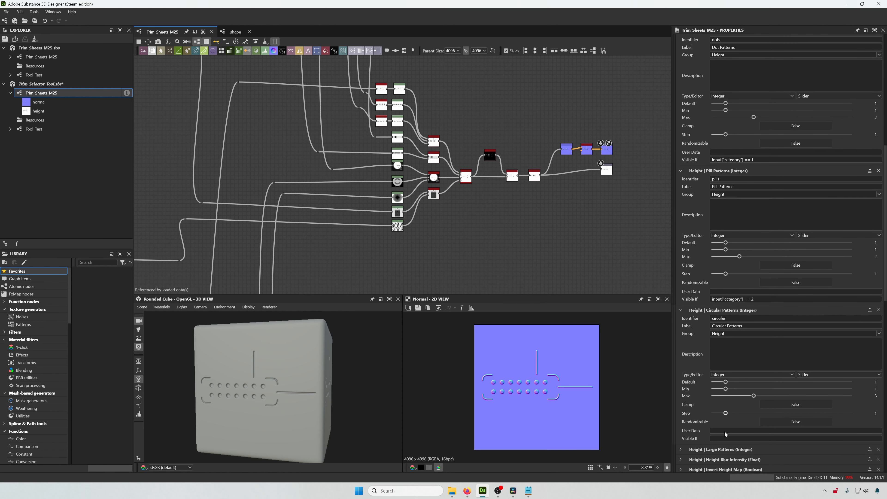
pyautogui.click(786, 418)
pyautogui.write('input["category"] == 2')
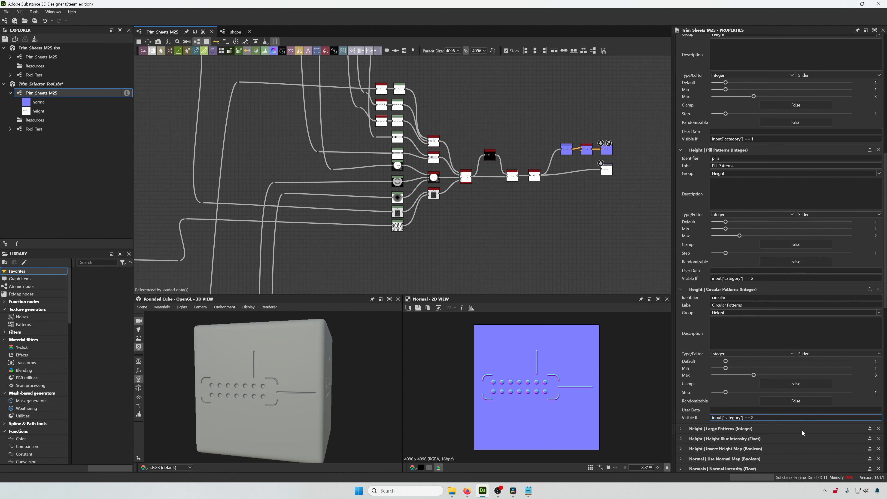
# - Set the Large Patterns parameter's Visible If condition to input["category"] == 4
pyautogui.click(682, 429)
pyautogui.scroll(-3, 789, 400)
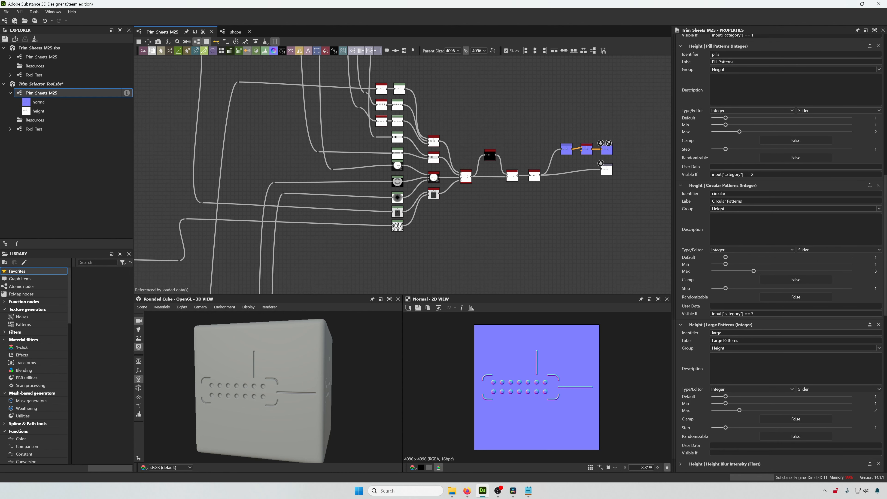
pyautogui.write('input["category"] == 2')
pyautogui.scroll(-3, 784, 307)
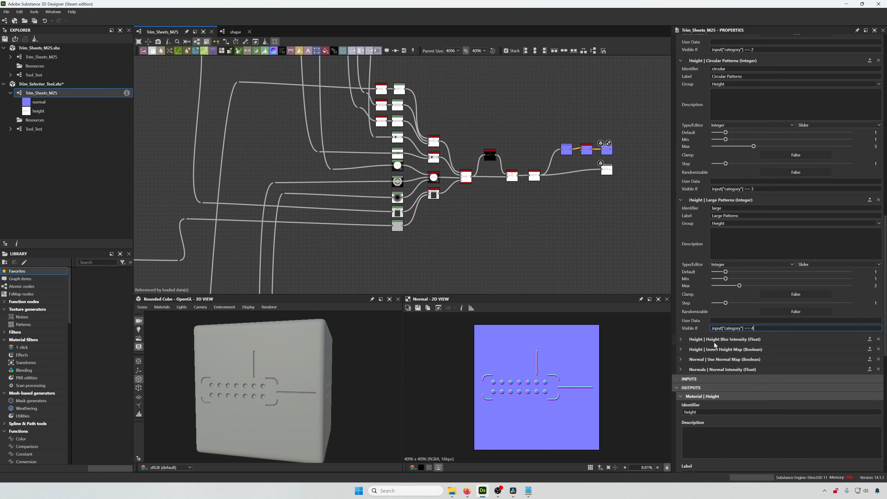
# - Paste a visibility condition into Normal Intensity's Visible If field and select its parameter name for editing
pyautogui.click(681, 362)
pyautogui.scroll(-2, 681, 361)
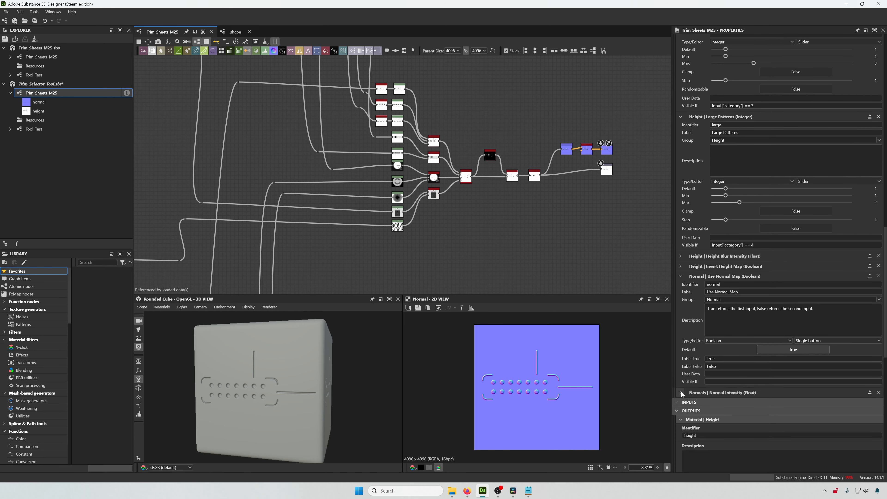
pyautogui.click(681, 393)
pyautogui.scroll(-1, 682, 394)
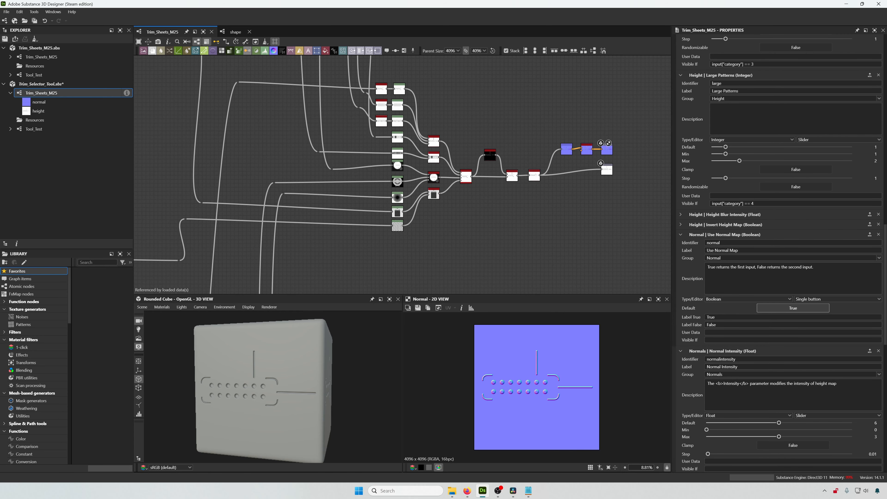
pyautogui.scroll(-1, 721, 456)
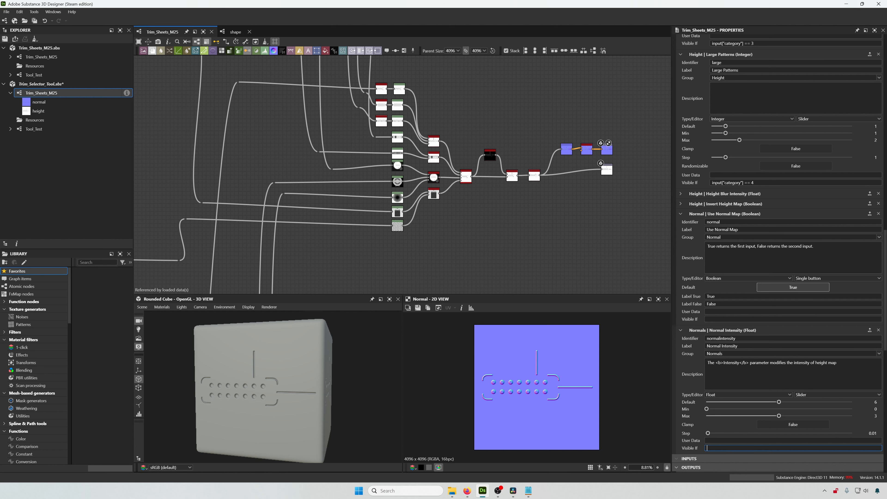
pyautogui.write('input["category"] == 2')
pyautogui.doubleClick(728, 448)
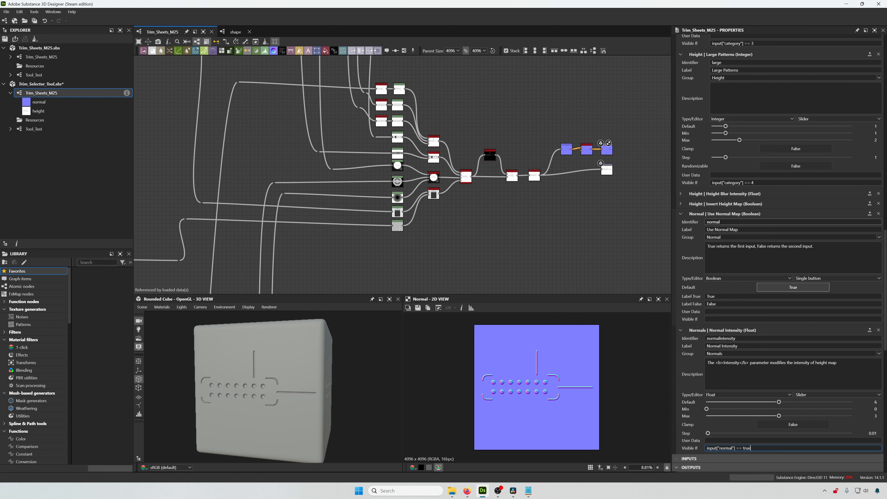
# - Copy Normal Intensity's visibility condition and paste it as the normal output node's Visible If condition, input["normal"] == true
pyautogui.doubleClick(715, 297)
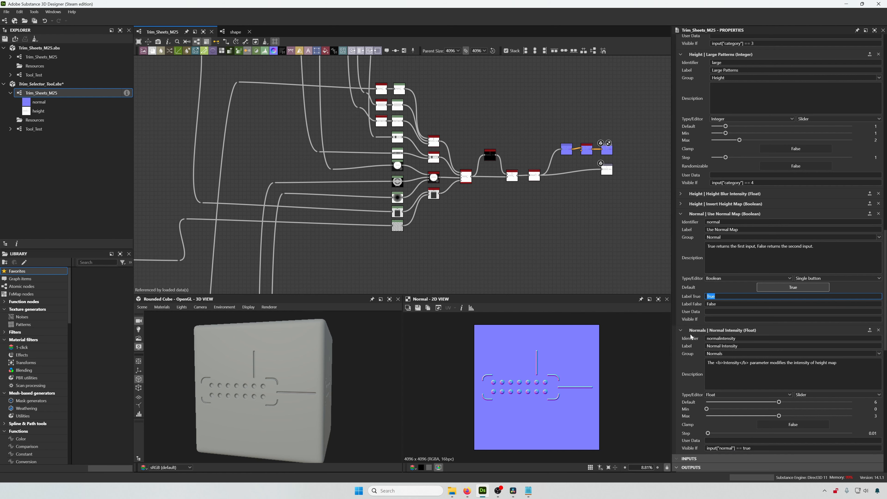
pyautogui.click(681, 330)
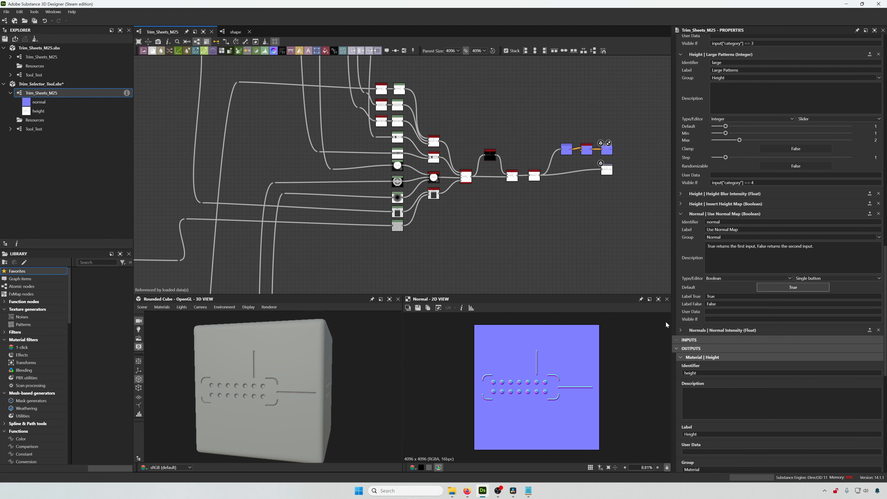
pyautogui.click(681, 330)
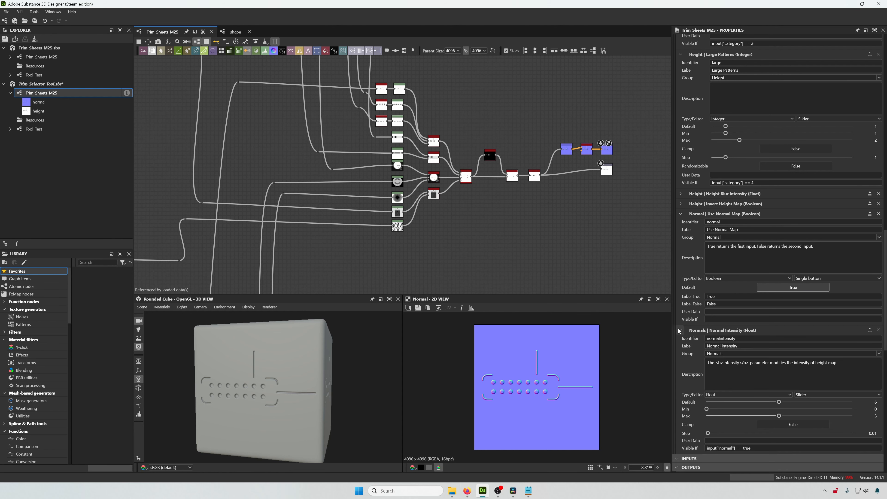
pyautogui.tripleClick(765, 448)
pyautogui.hotkey('ctrl', 'c')
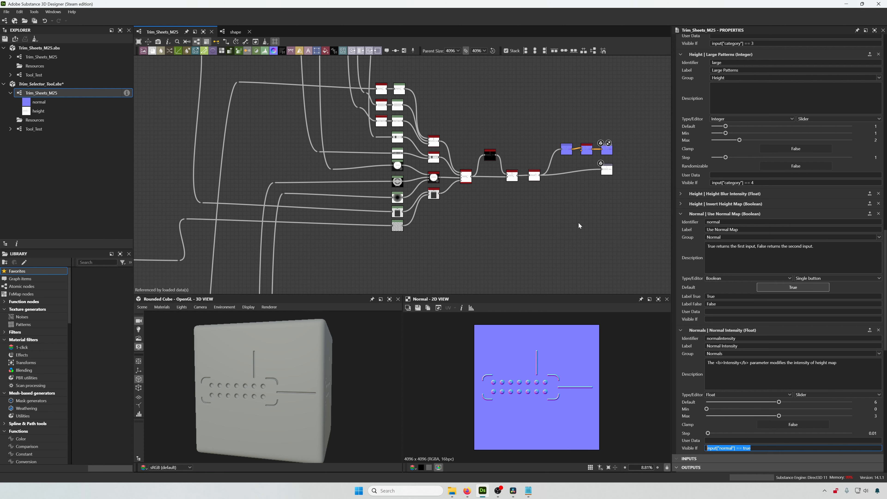
pyautogui.scroll(10, 608, 157)
pyautogui.click(560, 192)
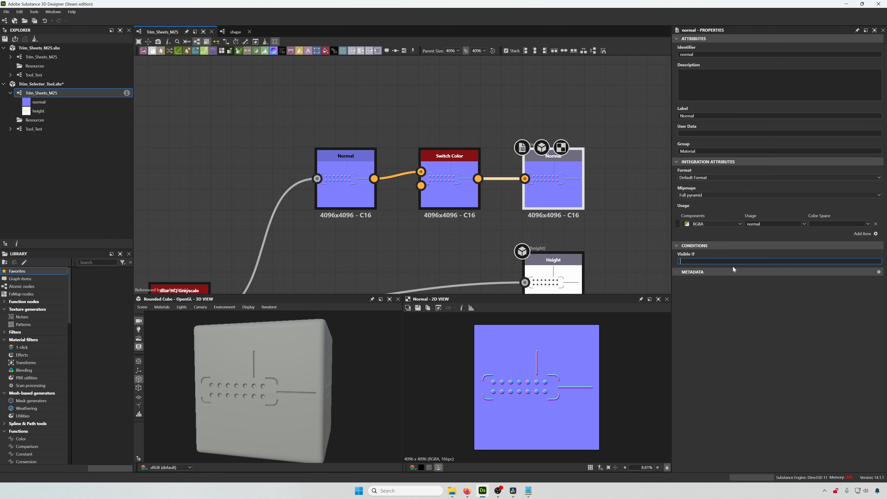
pyautogui.hotkey('ctrl', 'v')
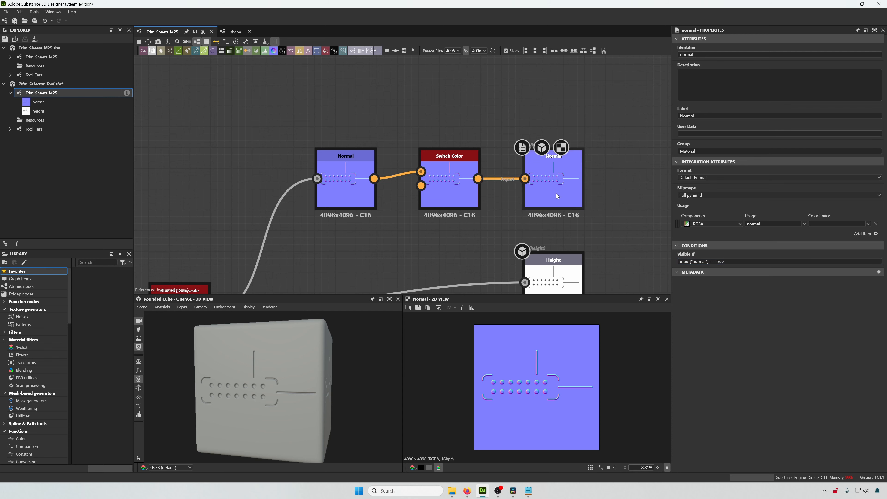
# - Open the Tool_Test graph and reposition the Trim_Sheets_M25 instance node
pyautogui.scroll(-3, 558, 187)
pyautogui.scroll(-8, 495, 163)
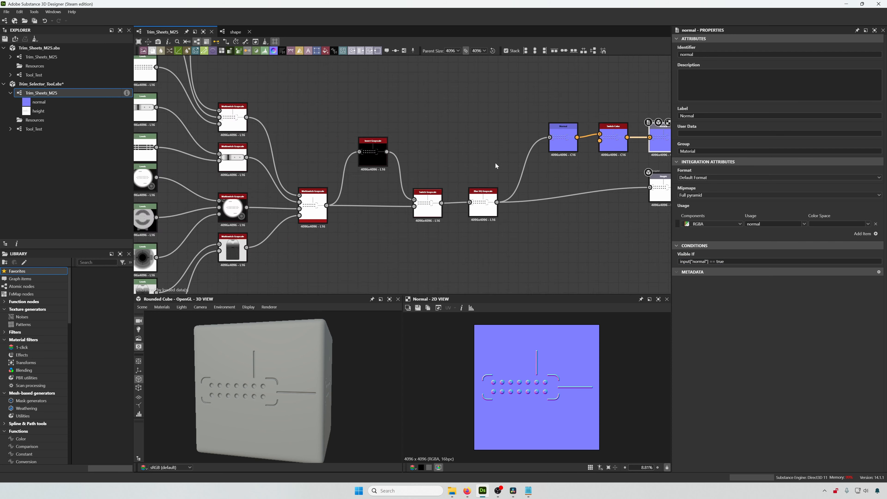
pyautogui.moveTo(377, 161); pyautogui.dragTo(465, 175, button='middle')
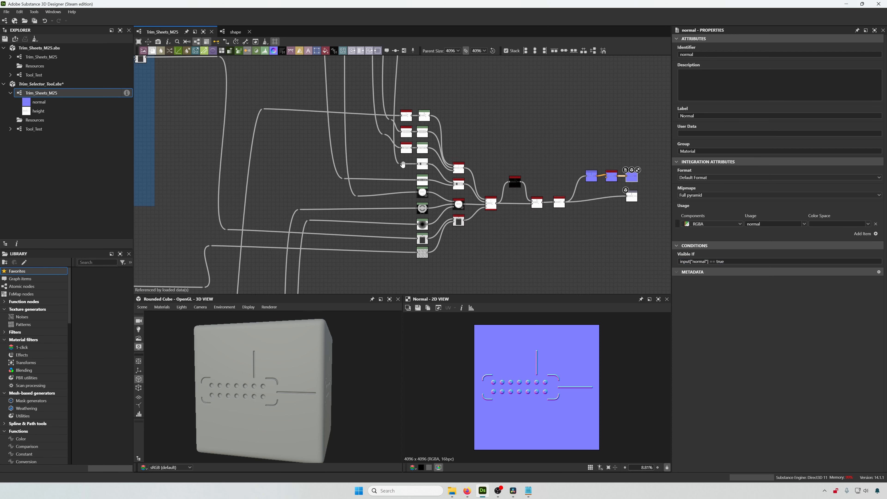
pyautogui.scroll(3, 527, 172)
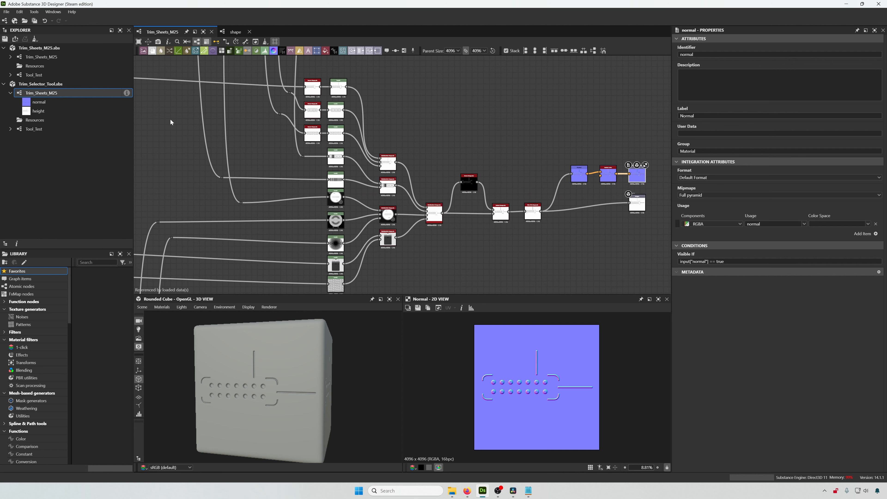
pyautogui.click(56, 129)
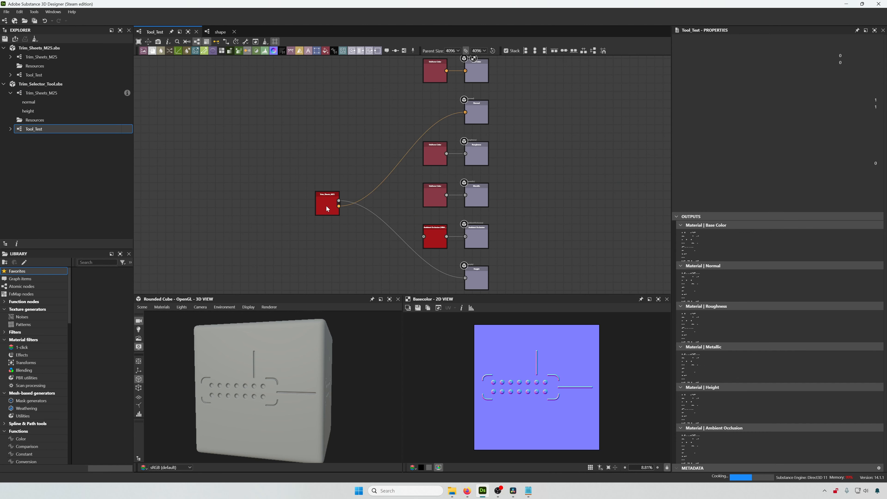
pyautogui.moveTo(329, 205); pyautogui.dragTo(344, 190)
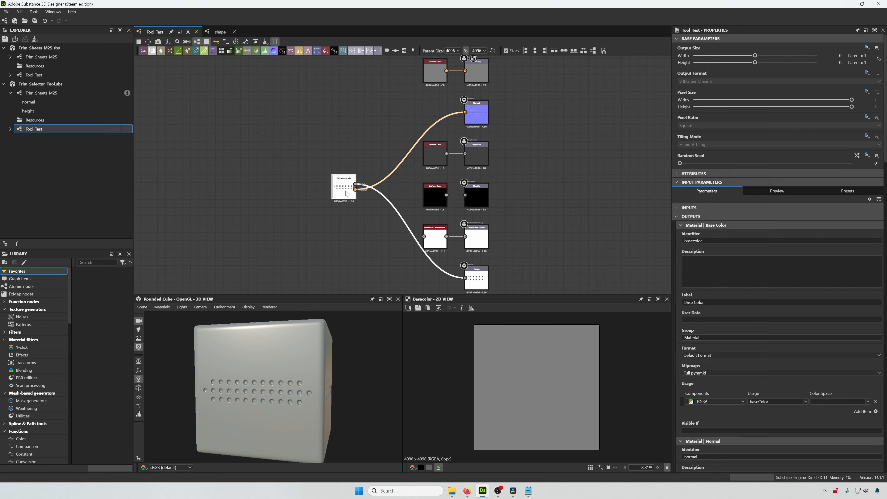
pyautogui.moveTo(245, 369); pyautogui.dragTo(155, 336)
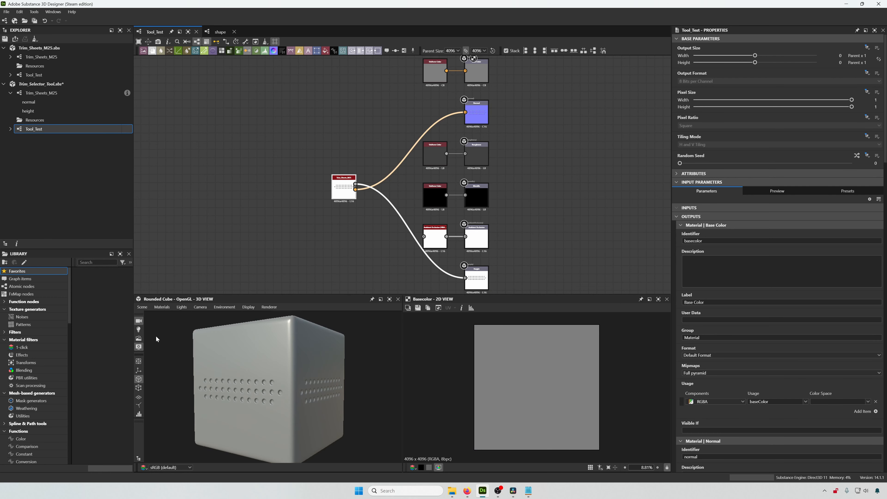
# - Edit the 3D view's Metallic Roughness material, setting height Scale to 6 and Tessellation Factor to 16
pyautogui.click(143, 307)
pyautogui.moveTo(163, 306)
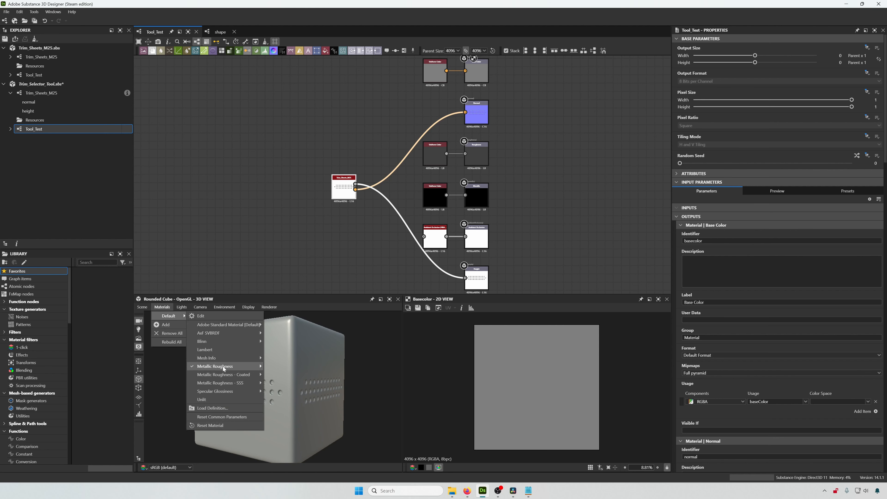
pyautogui.moveTo(252, 367)
pyautogui.click(297, 366)
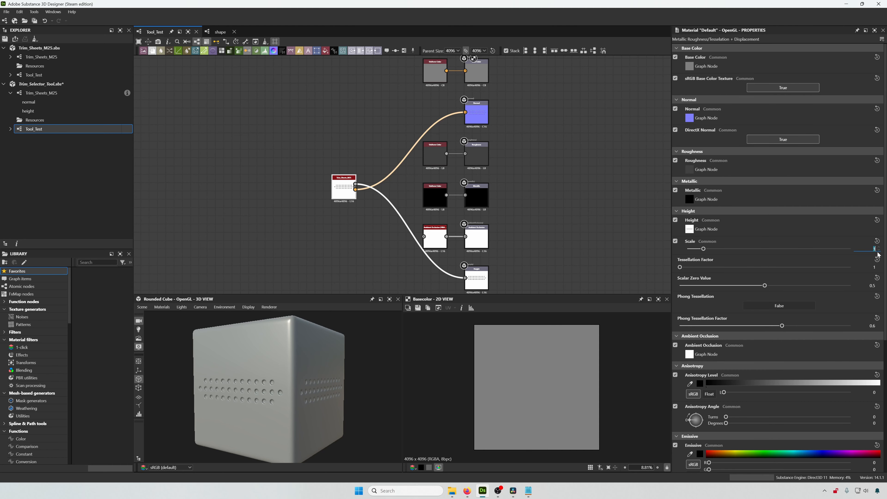
pyautogui.write('6')
pyautogui.press('Return')
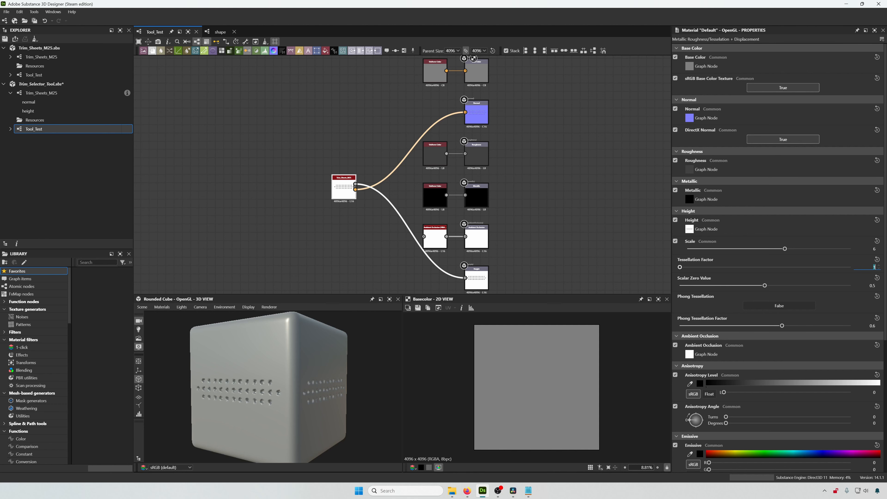
pyautogui.write('16')
pyautogui.press('Return')
pyautogui.moveTo(341, 396)
pyautogui.mouseDown()
pyautogui.moveTo(380, 389)
pyautogui.moveTo(244, 394)
pyautogui.moveTo(342, 393)
pyautogui.mouseUp()
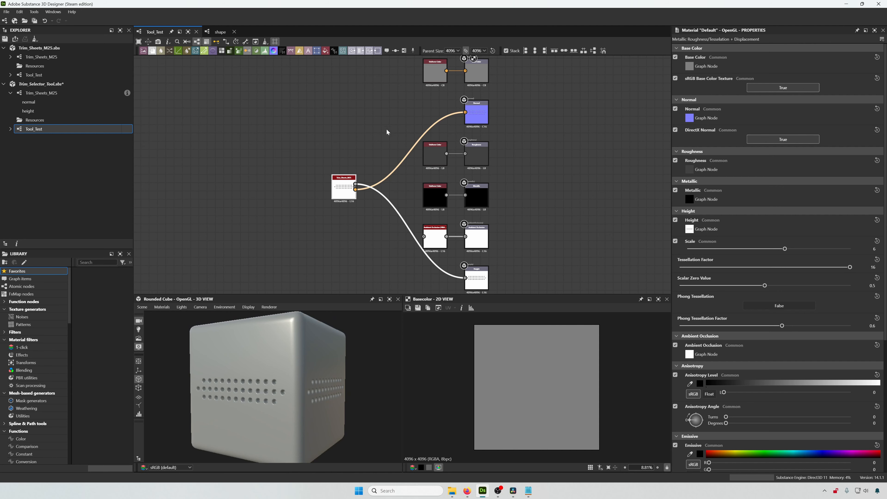
# - Open the Trim_Sheets_M25 instance's parameters and try raising Height Blur Intensity, then undo the change
pyautogui.scroll(3, 360, 209)
pyautogui.doubleClick(339, 180)
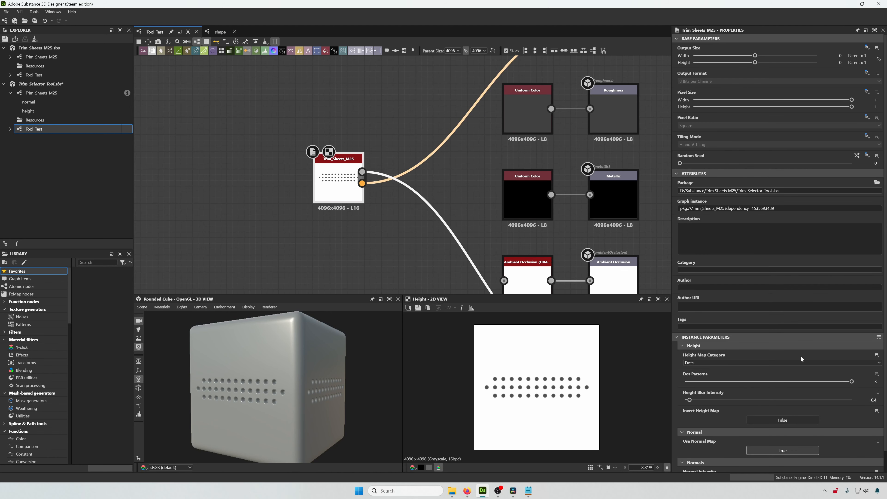
pyautogui.scroll(-1, 801, 359)
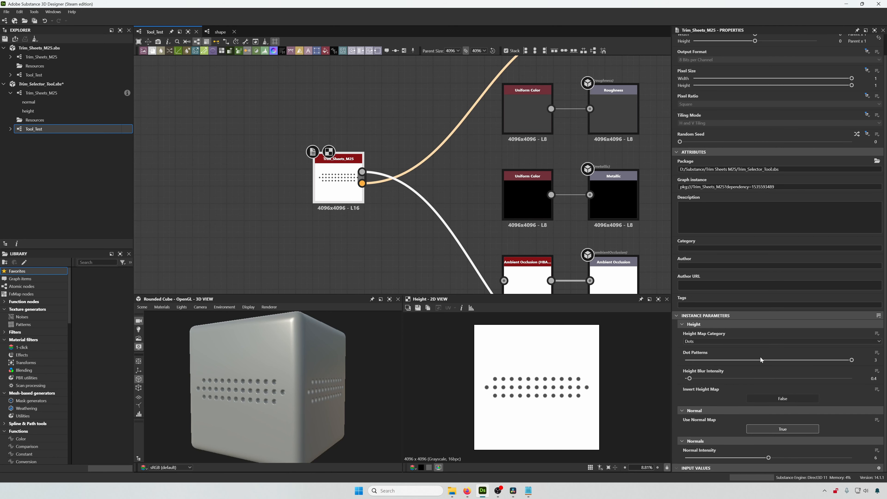
pyautogui.moveTo(690, 378); pyautogui.dragTo(717, 378)
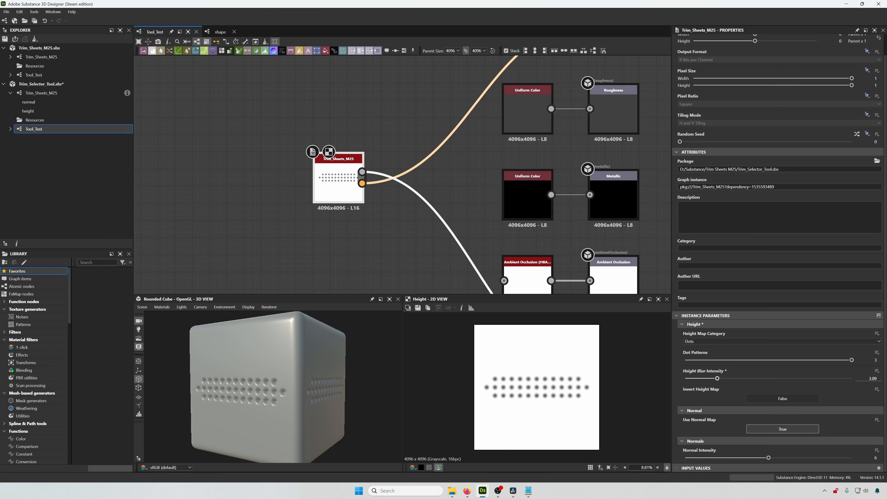
pyautogui.hotkey('ctrl', 'z')
# - Test toggling Invert Height Map and Use Normal Map on the Trim_Sheets_M25 instance
pyautogui.click(786, 399)
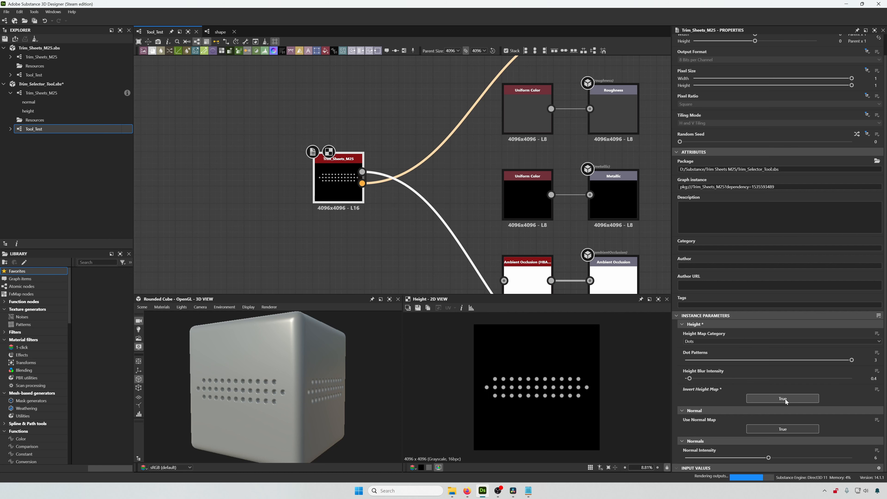
pyautogui.click(774, 427)
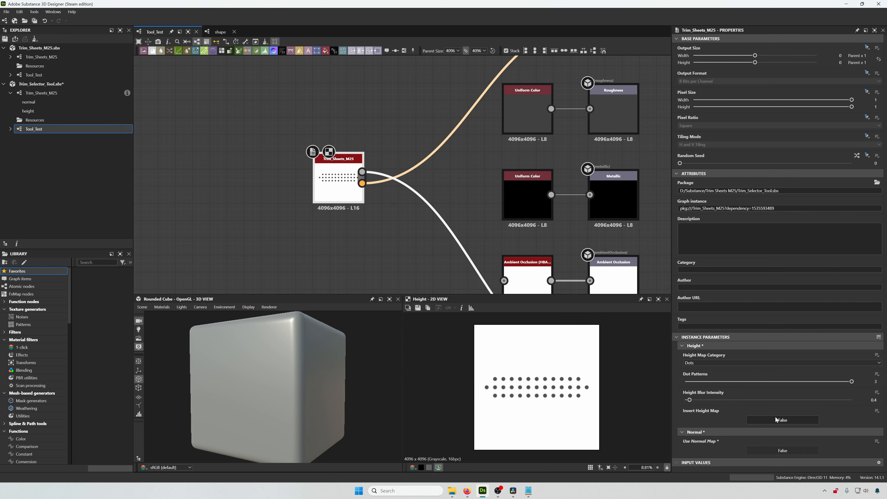
# - Delete the connection leaving the instance's Normal output
pyautogui.scroll(-3, 565, 155)
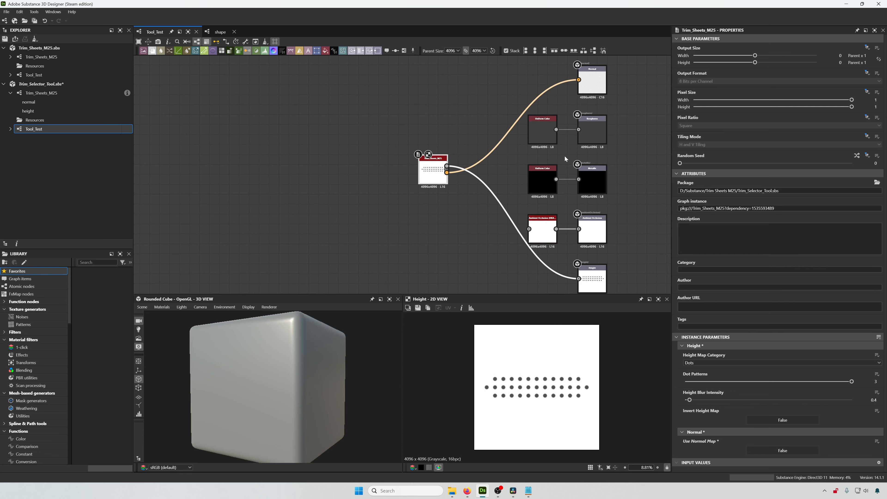
pyautogui.moveTo(566, 148); pyautogui.dragTo(557, 164, button='middle')
pyautogui.click(467, 215)
pyautogui.scroll(4, 444, 192)
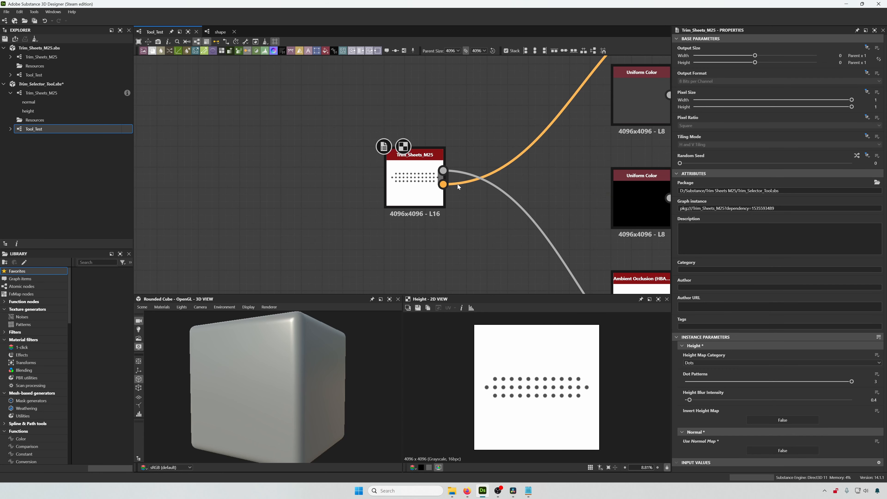
pyautogui.click(457, 184)
pyautogui.press('Delete')
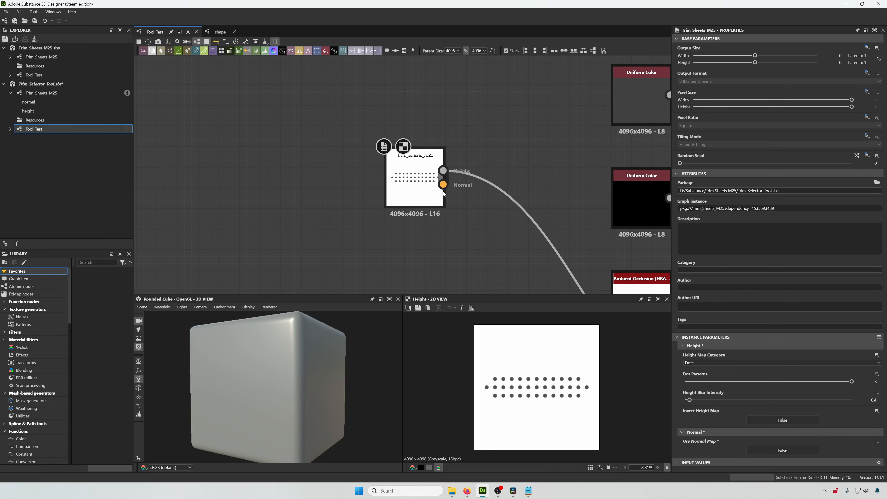
# - Set the instance's Use Normal Map parameter to True
pyautogui.click(428, 196)
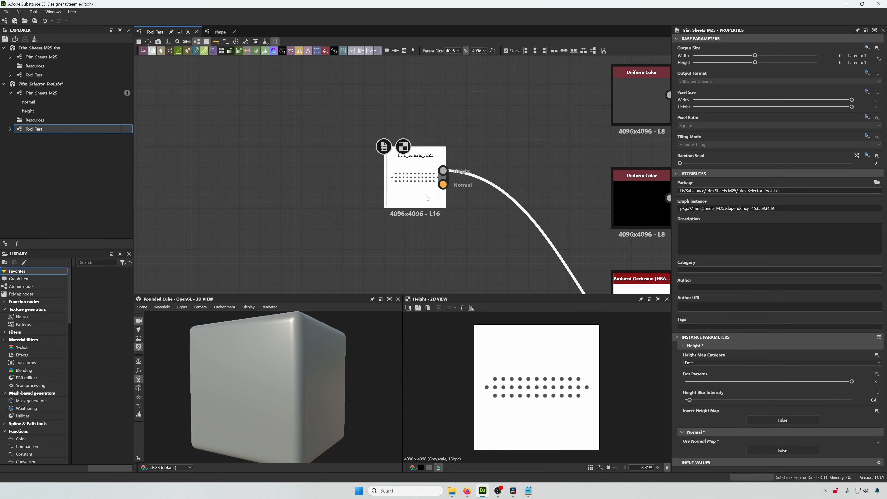
pyautogui.click(788, 451)
pyautogui.click(787, 451)
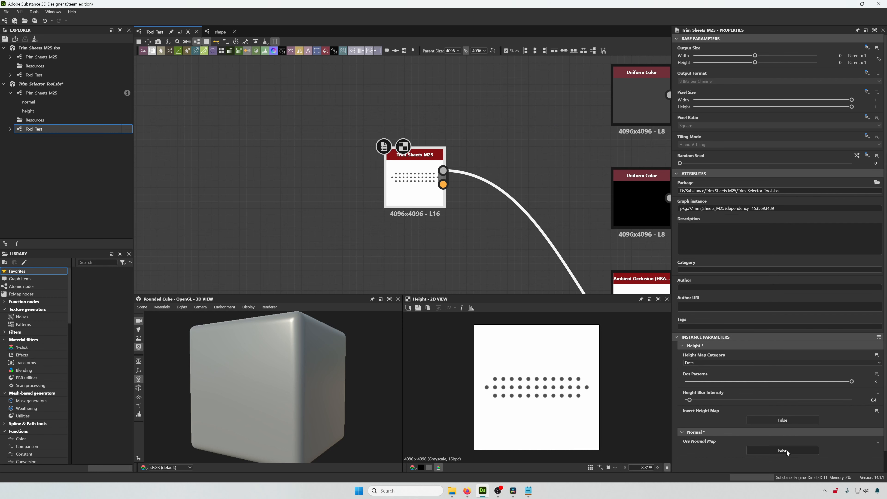
pyautogui.click(769, 447)
# - Reconnect the instance's Normal output to the Normal output node
pyautogui.scroll(-2, 399, 194)
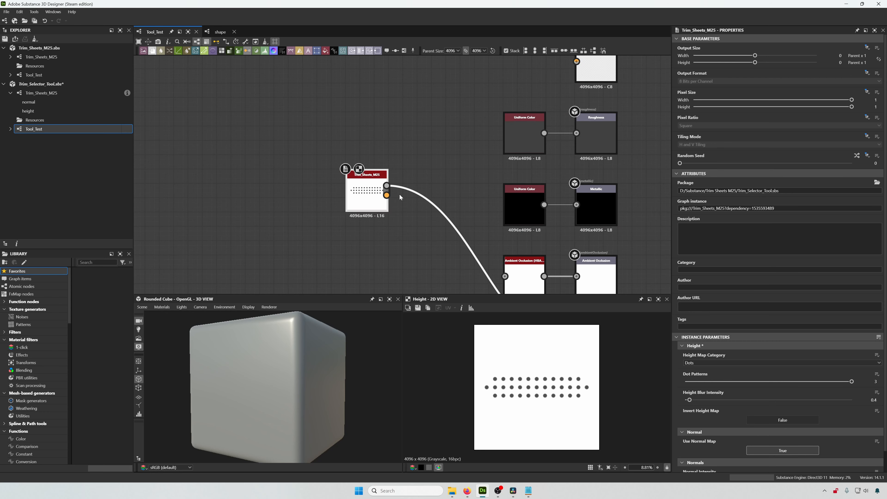
pyautogui.scroll(-1, 389, 199)
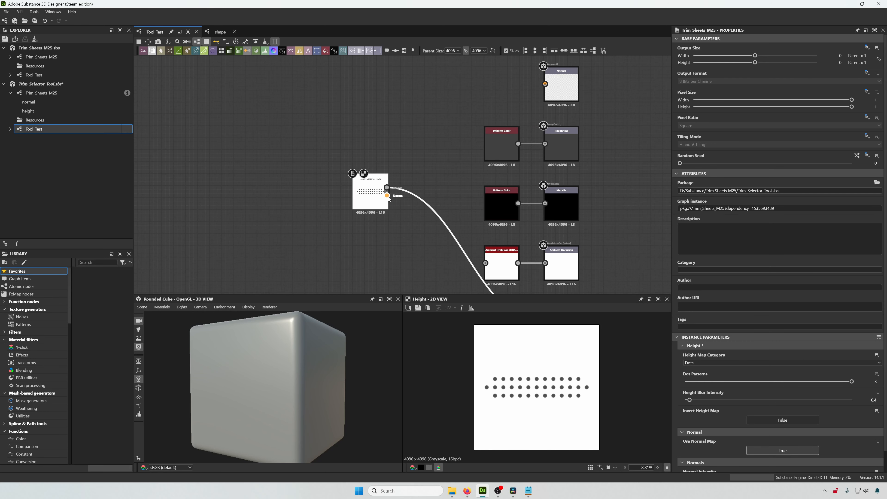
pyautogui.moveTo(388, 196); pyautogui.dragTo(545, 84)
pyautogui.scroll(5, 381, 195)
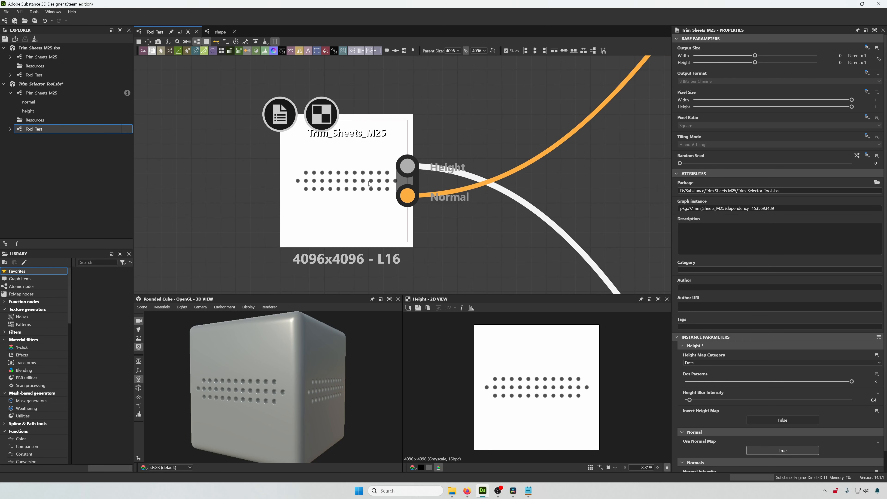
pyautogui.moveTo(467, 257); pyautogui.dragTo(507, 241, button='middle')
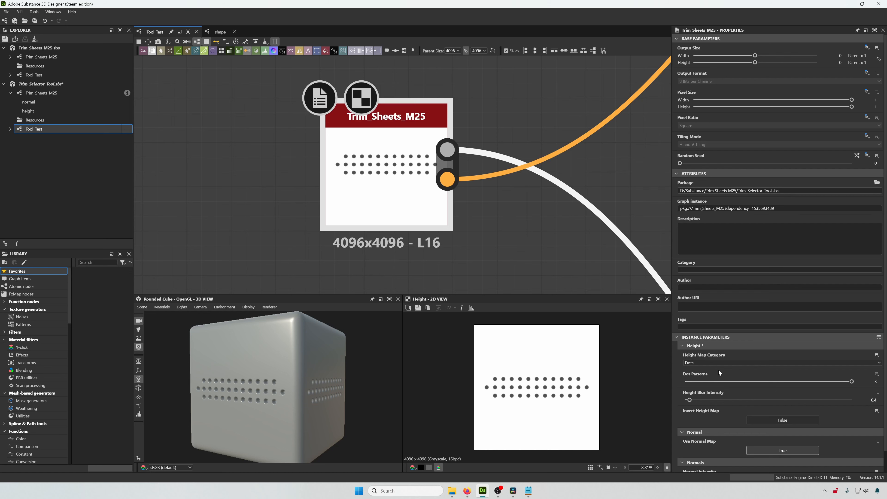
# - Keep the Height Map Category on Dots and set Dot Patterns to 1
pyautogui.click(704, 362)
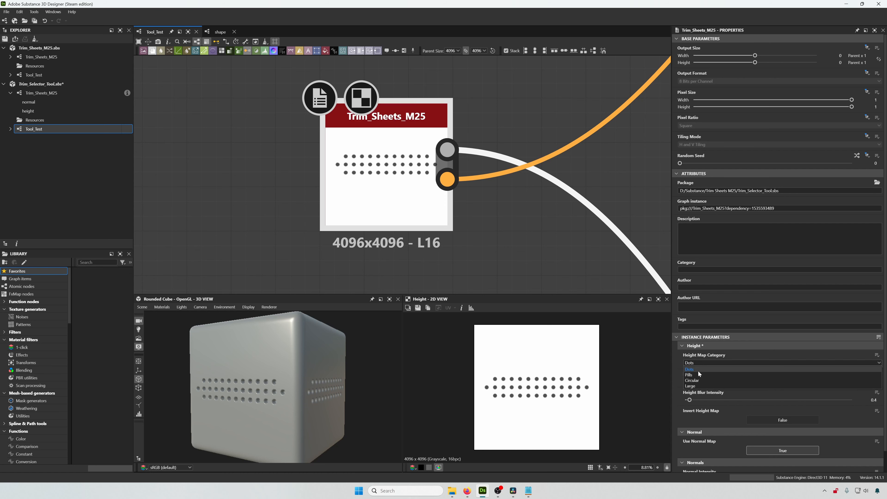
pyautogui.click(698, 370)
pyautogui.moveTo(850, 385); pyautogui.dragTo(685, 386)
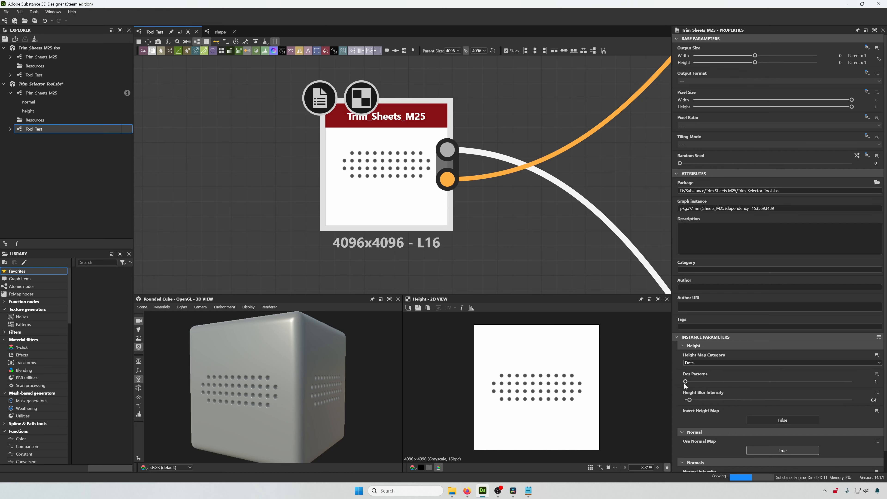
# - Switch the Height Map Category to Pills and set Pill Patterns to 2
pyautogui.click(694, 363)
pyautogui.click(693, 376)
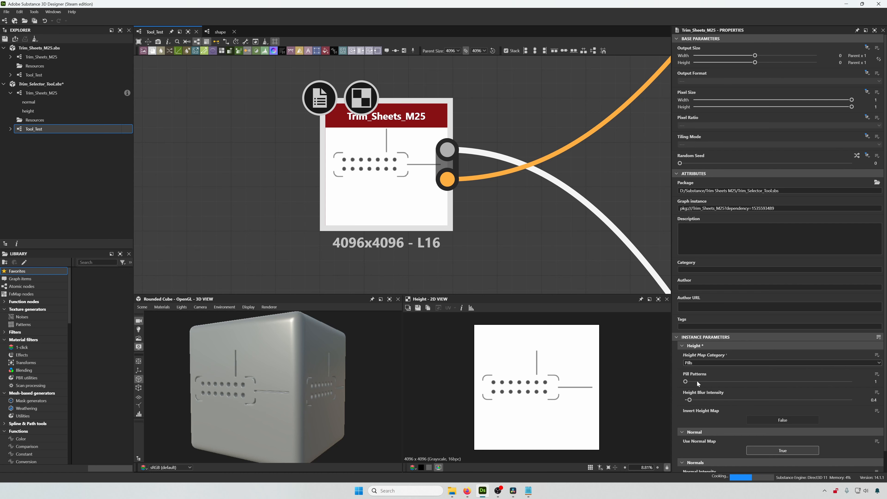
pyautogui.moveTo(685, 382); pyautogui.dragTo(812, 386)
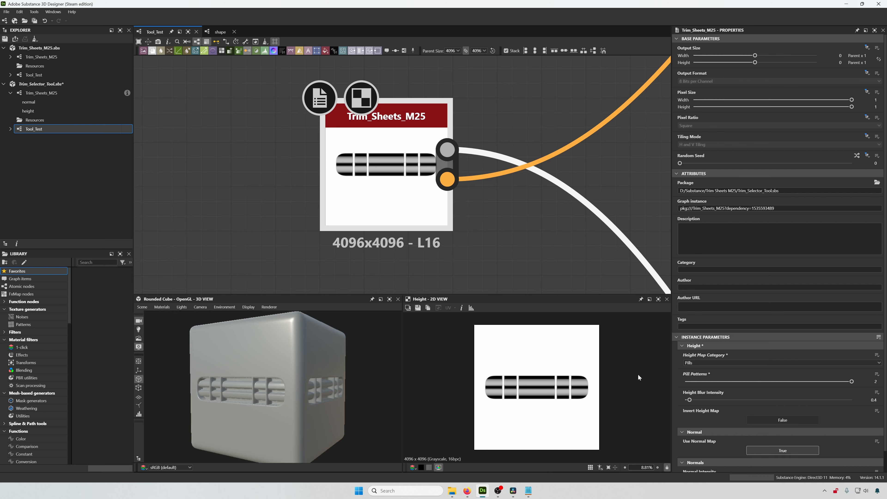
pyautogui.moveTo(351, 366)
pyautogui.mouseDown()
pyautogui.moveTo(343, 367)
pyautogui.moveTo(353, 366)
pyautogui.mouseUp()
pyautogui.scroll(-6, 525, 193)
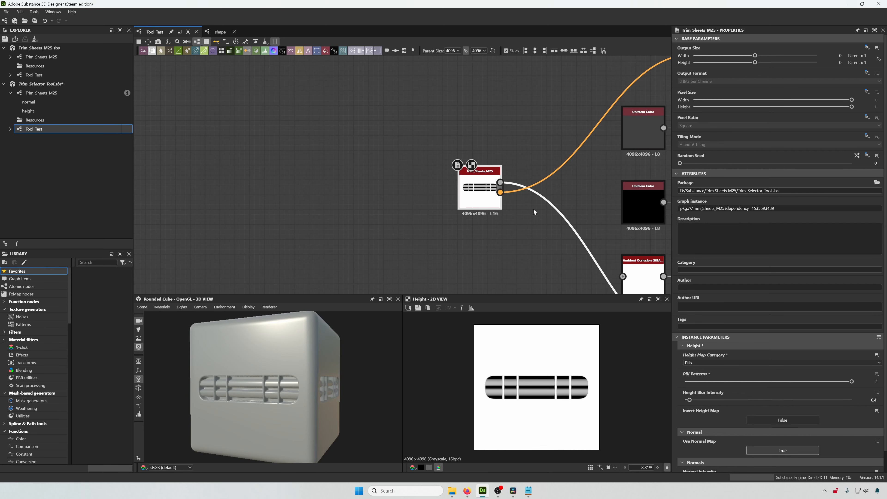
# - Switch the instance's Height Map Category to Circular and set Circular Patterns to 3
pyautogui.moveTo(533, 212); pyautogui.dragTo(372, 130, button='middle')
pyautogui.scroll(-2, 370, 136)
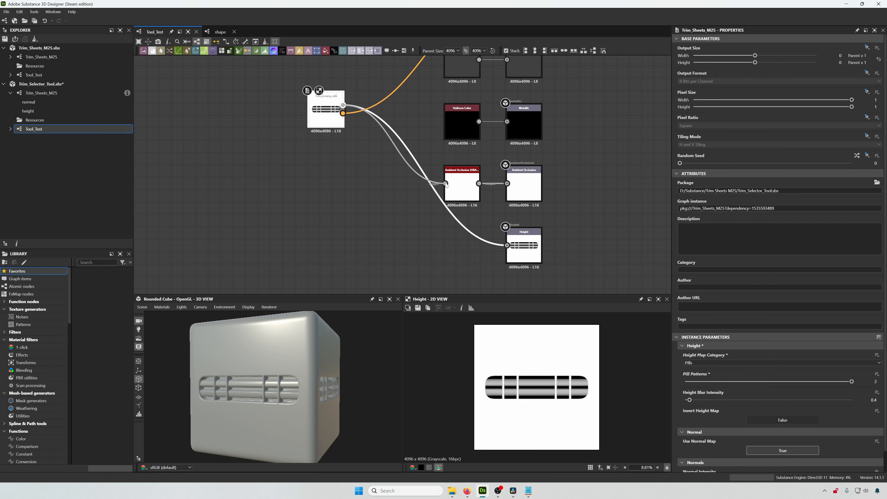
pyautogui.scroll(8, 394, 141)
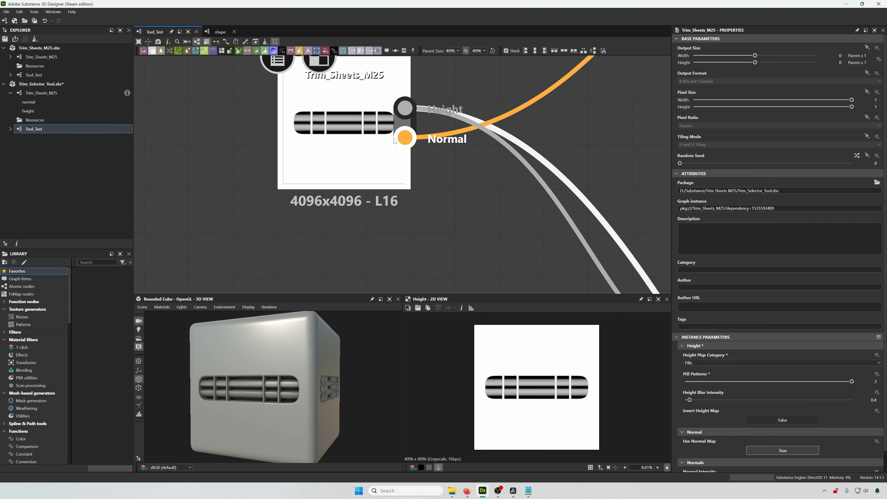
pyautogui.moveTo(394, 141); pyautogui.dragTo(421, 171, button='middle')
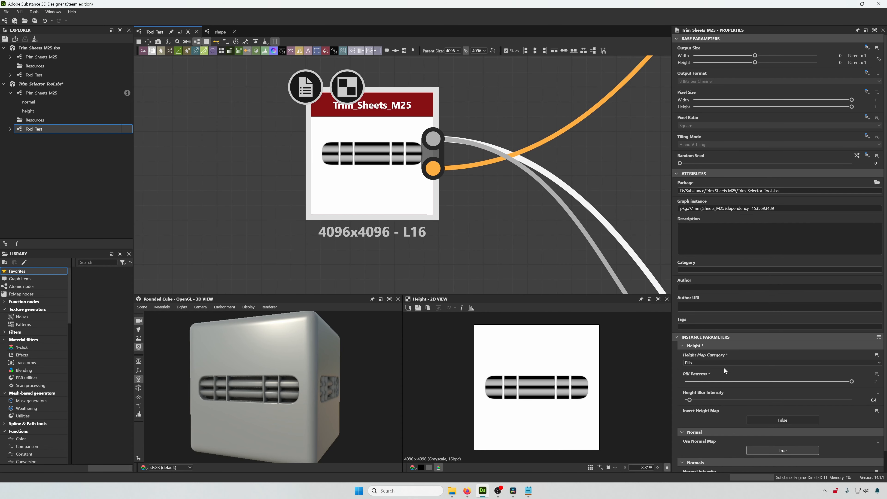
pyautogui.click(710, 364)
pyautogui.click(706, 378)
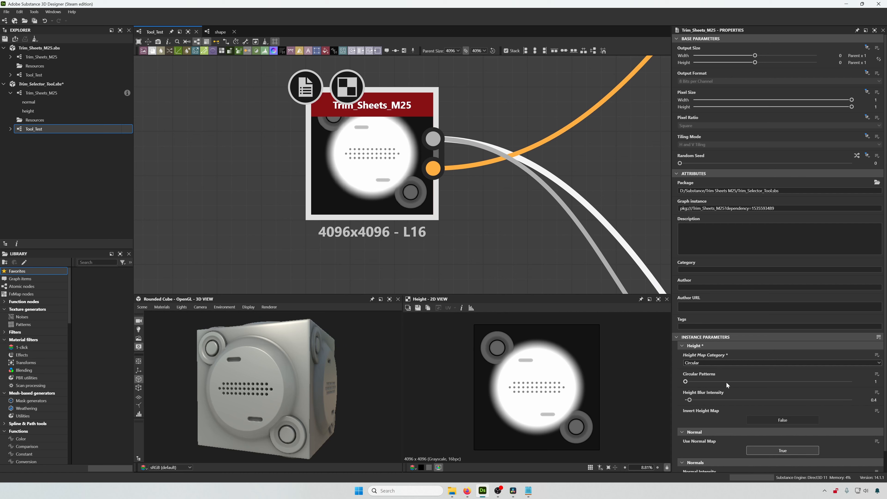
pyautogui.click(740, 382)
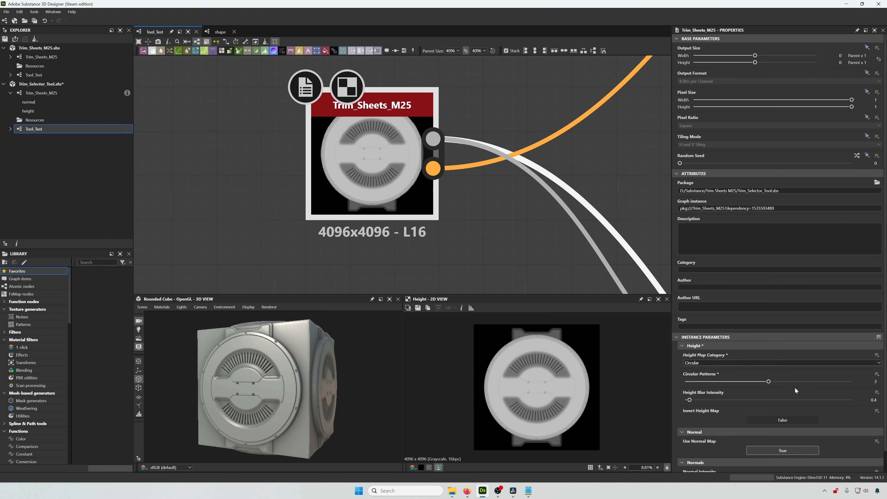
pyautogui.moveTo(769, 382); pyautogui.dragTo(867, 386)
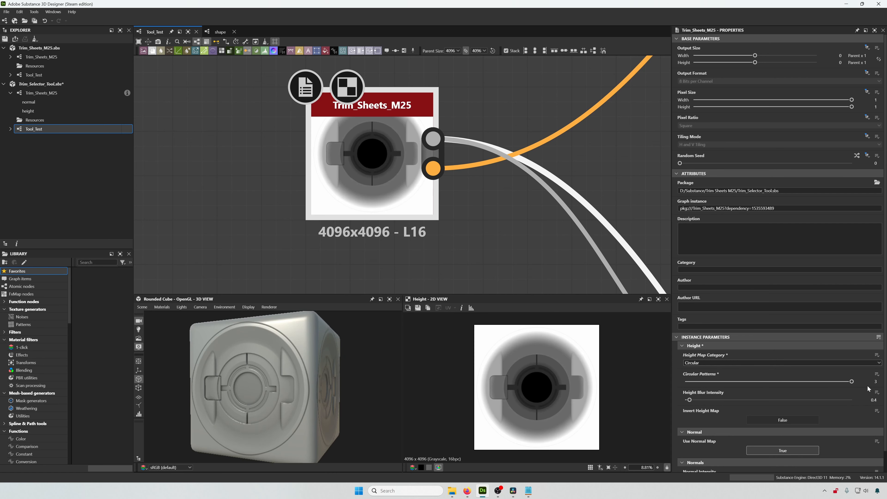
# - Switch the Height Map Category to Large and try Large Patterns 2 before returning it to 1
pyautogui.click(698, 363)
pyautogui.click(751, 383)
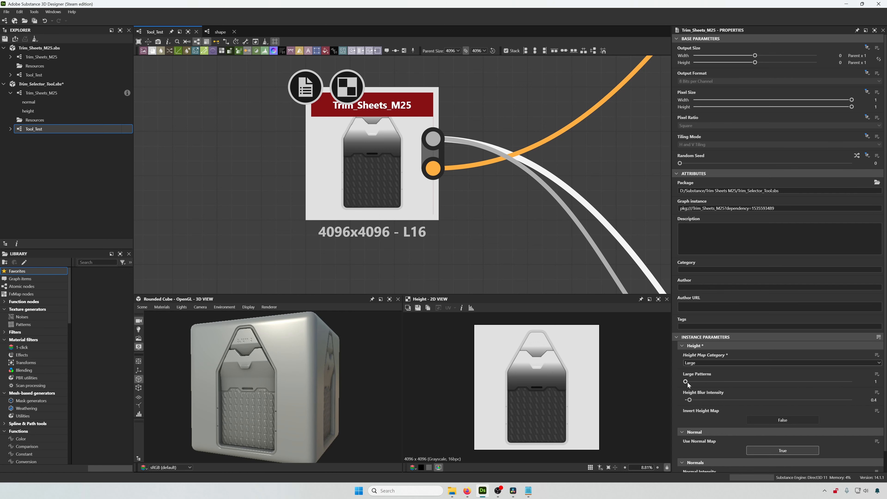
pyautogui.click(770, 382)
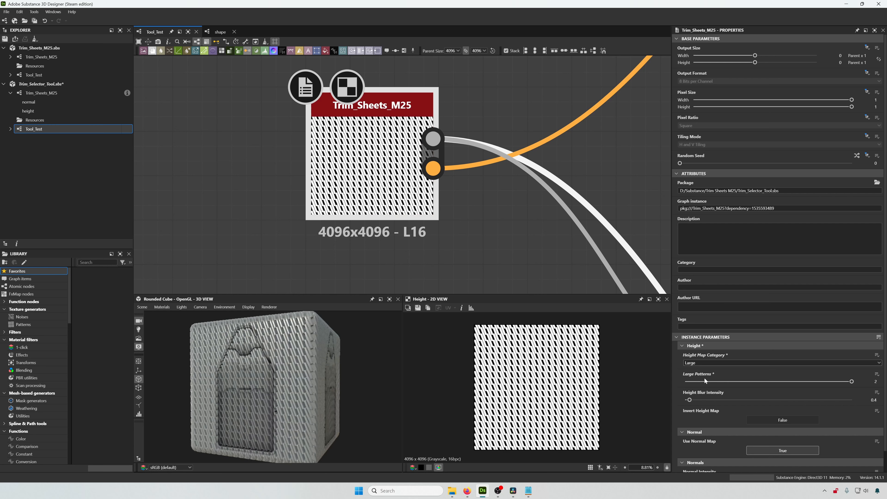
pyautogui.moveTo(853, 381); pyautogui.dragTo(690, 381)
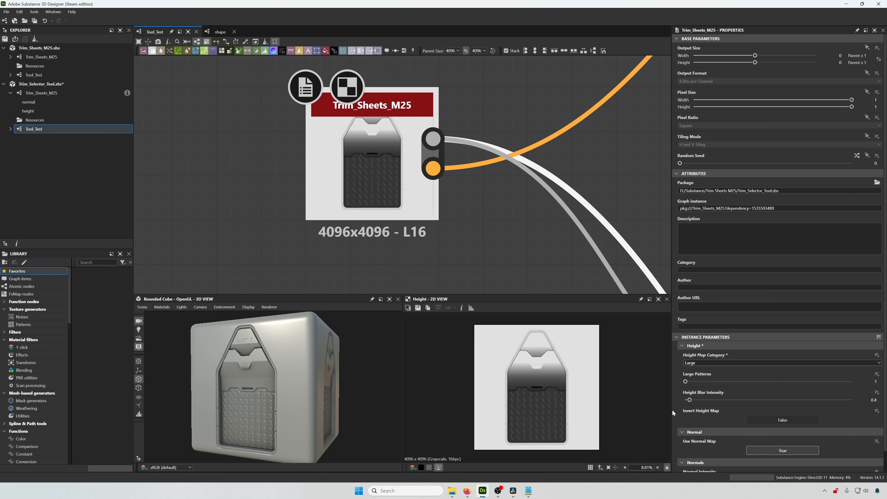
# - Switch the Height Map Category to Dots and back to Pills to check the pattern visibility
pyautogui.click(693, 364)
pyautogui.click(697, 370)
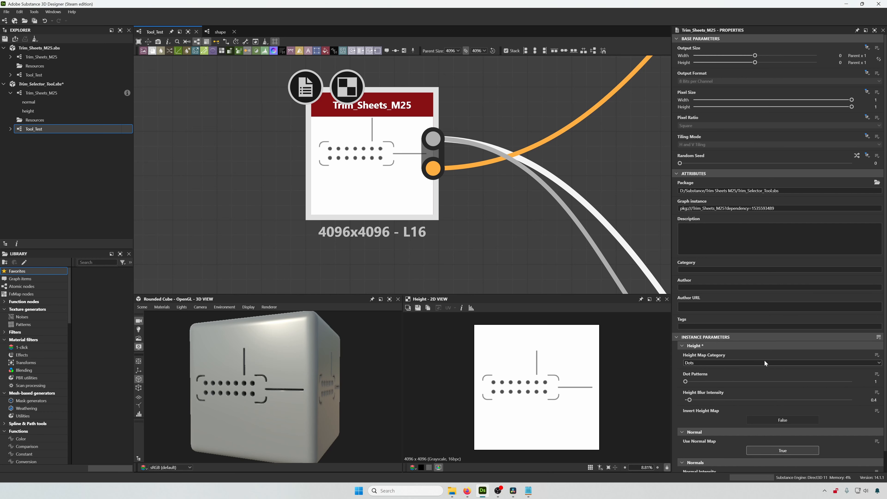
pyautogui.click(765, 360)
pyautogui.click(737, 373)
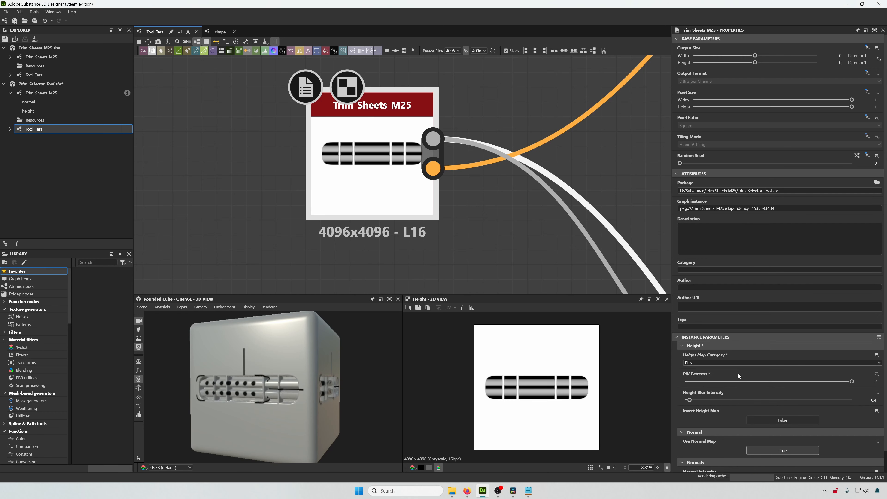